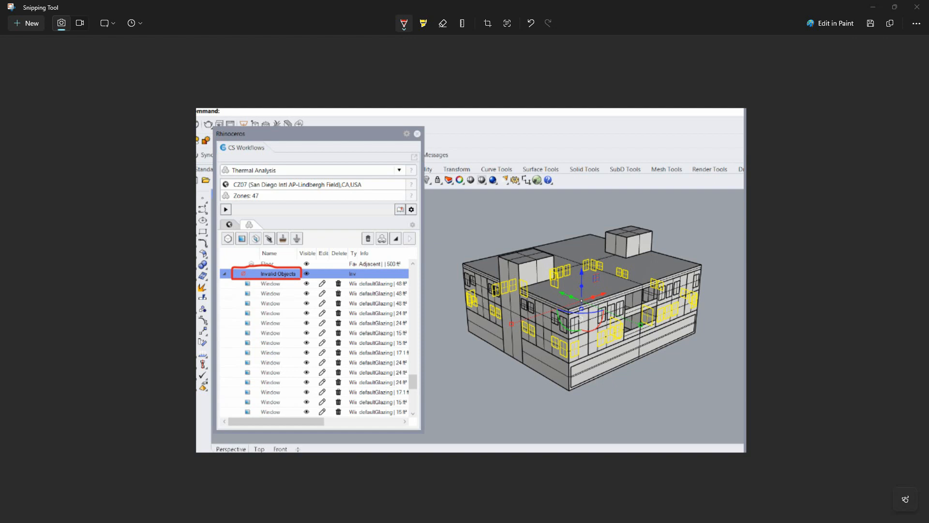
- Minimize the screenshot to switch to Rhino and examine the low-rise apartment building model from several angles
left_click(267, 304)
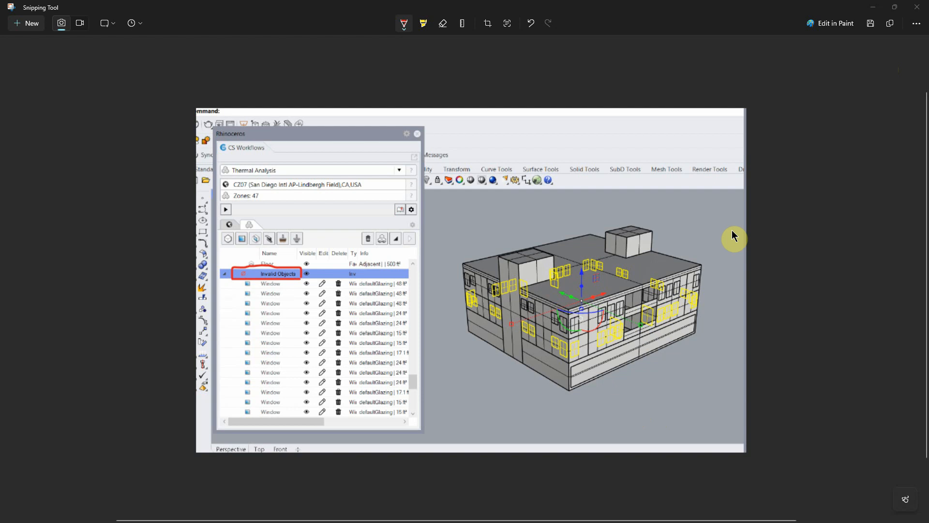
left_click(874, 9)
right_click_drag(459, 371, 448, 322)
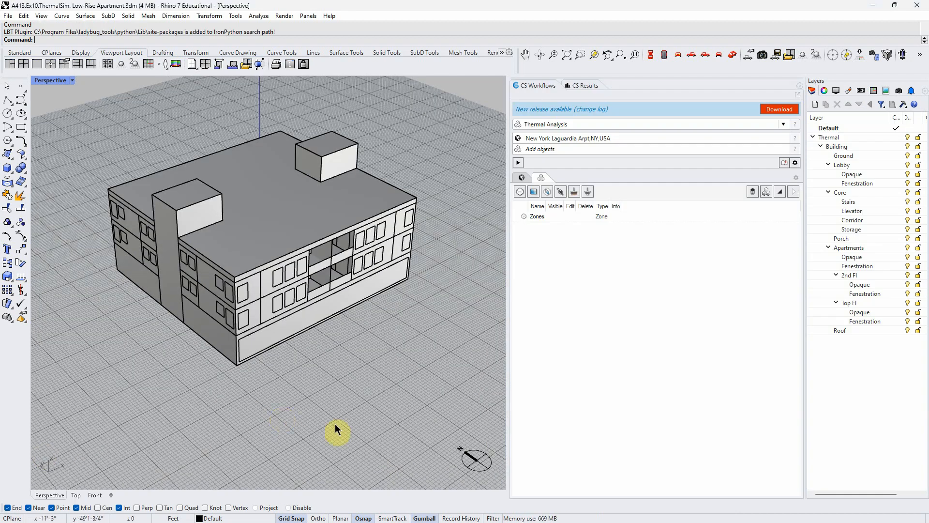
right_click_drag(334, 425, 340, 390)
scroll(340, 392, "down", 4)
scroll(292, 309, "up", 5)
scroll(305, 304, "down", 3)
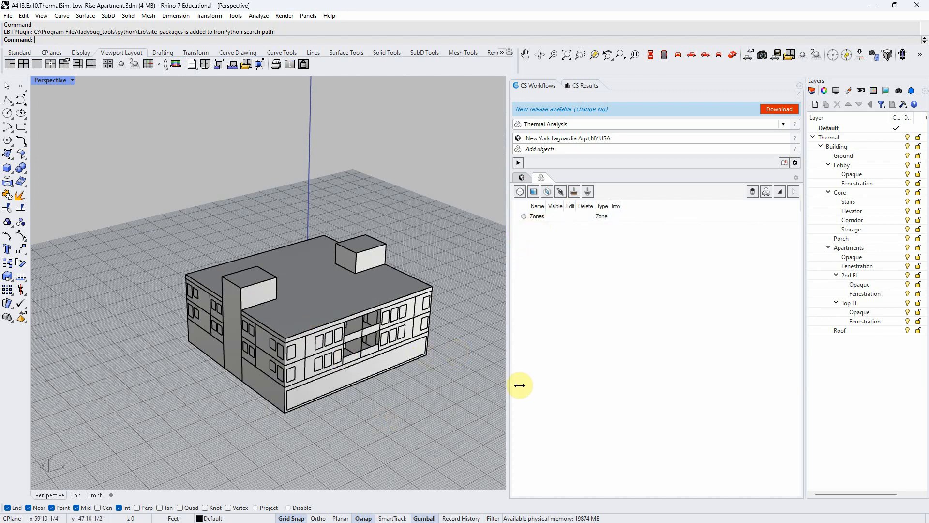
right_click_drag(245, 436, 318, 411)
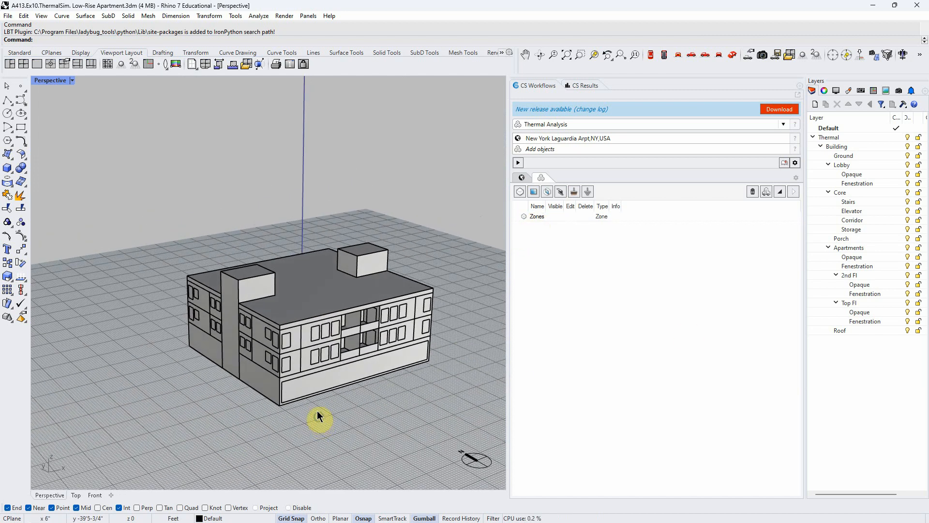
left_click_drag(442, 401, 165, 248)
scroll(304, 332, "up", 3)
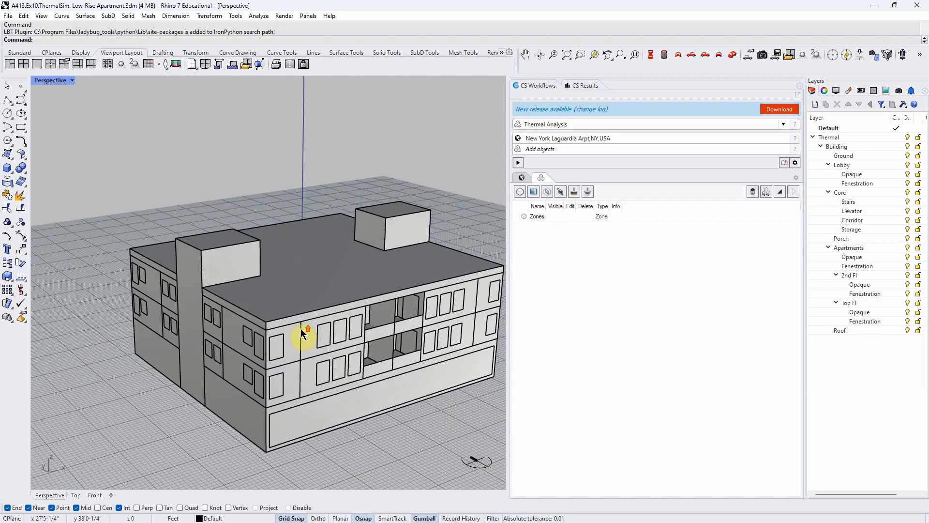
- Inspect the overlapping polysurfaces shared between neighbouring apartment volumes at the building's front corner, leaving none selected
left_click(307, 333)
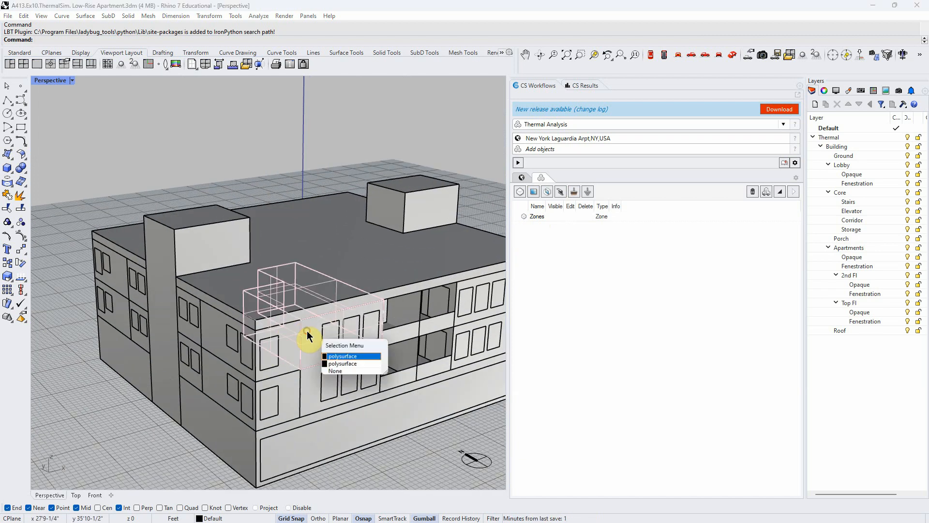
left_click(282, 370)
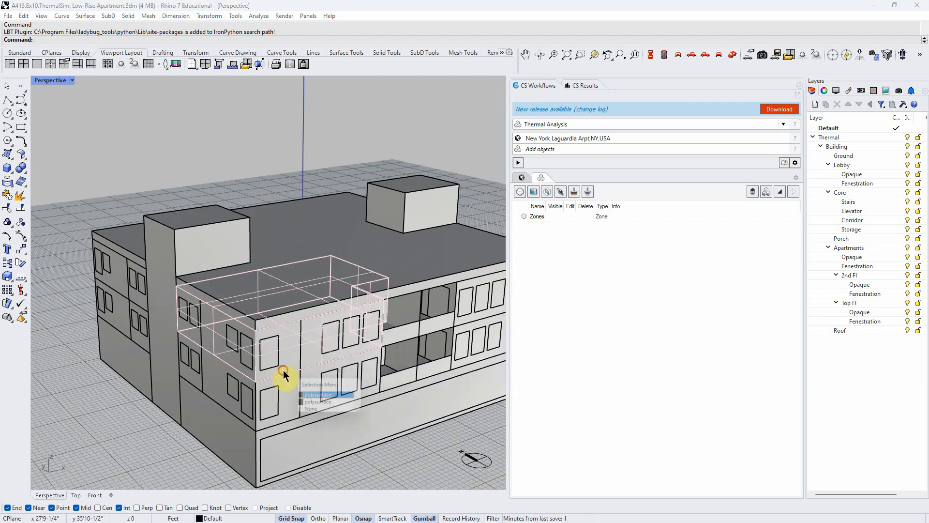
left_click(287, 400)
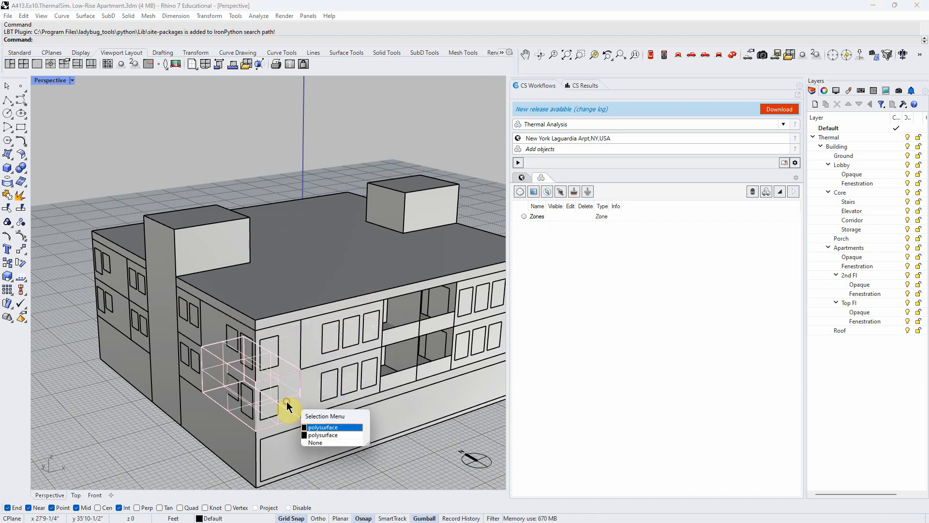
left_click(313, 379)
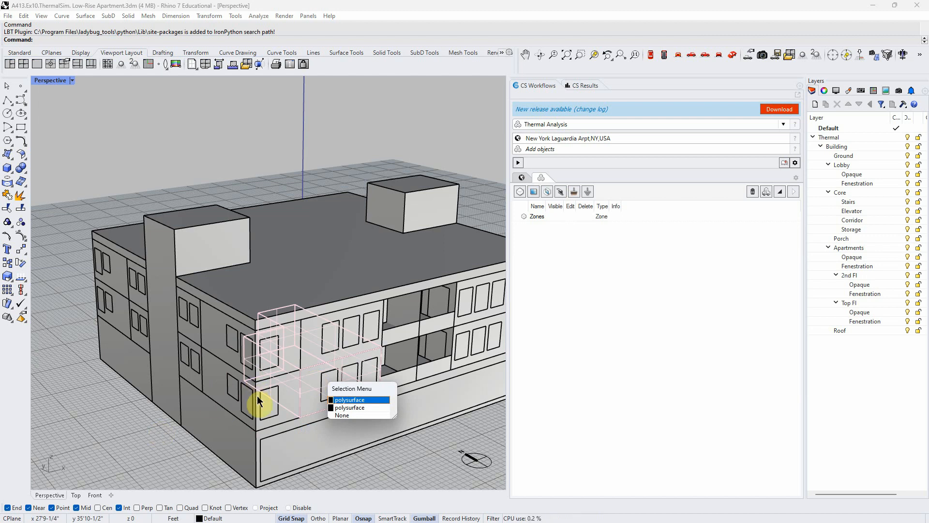
left_click(218, 374)
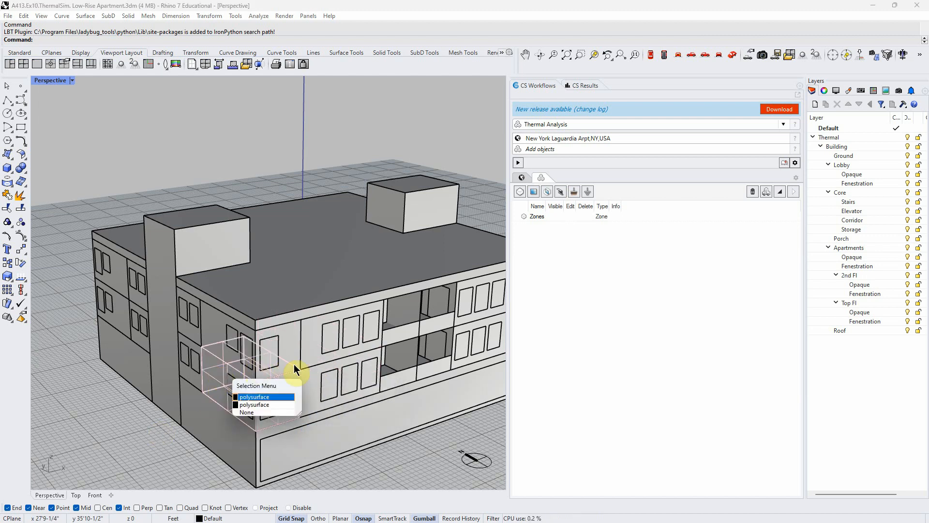
left_click(286, 334)
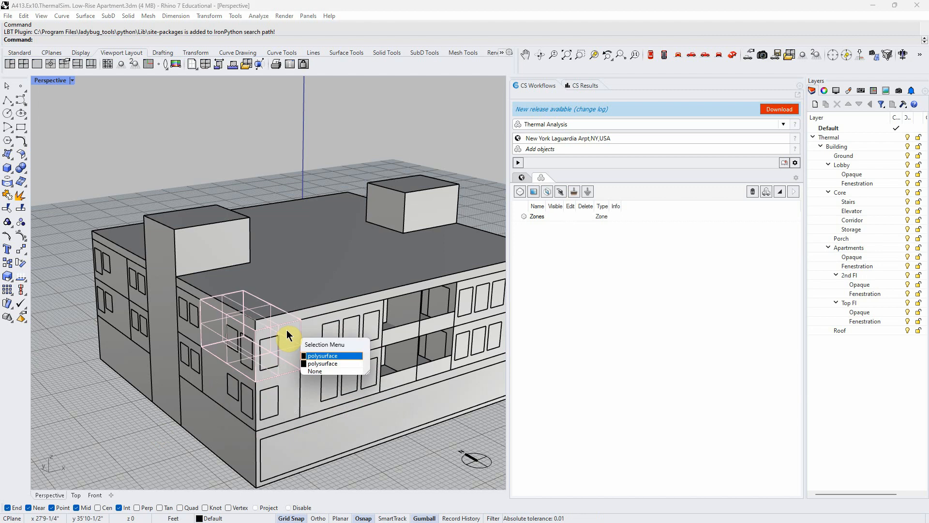
key("Escape")
- Check the overlapping polysurfaces above the top-floor corner window, choose none of them, and survey the whole building
scroll(252, 369, "down", 5)
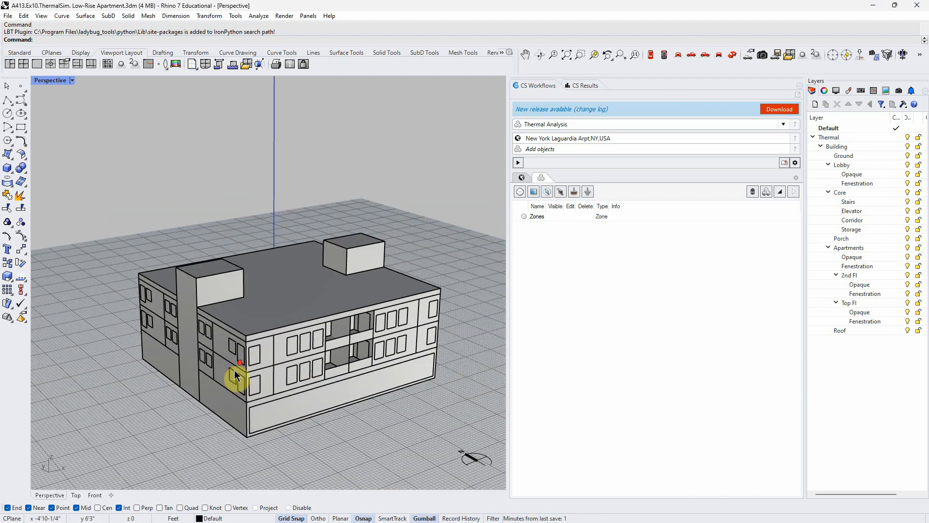
scroll(260, 356, "up", 6)
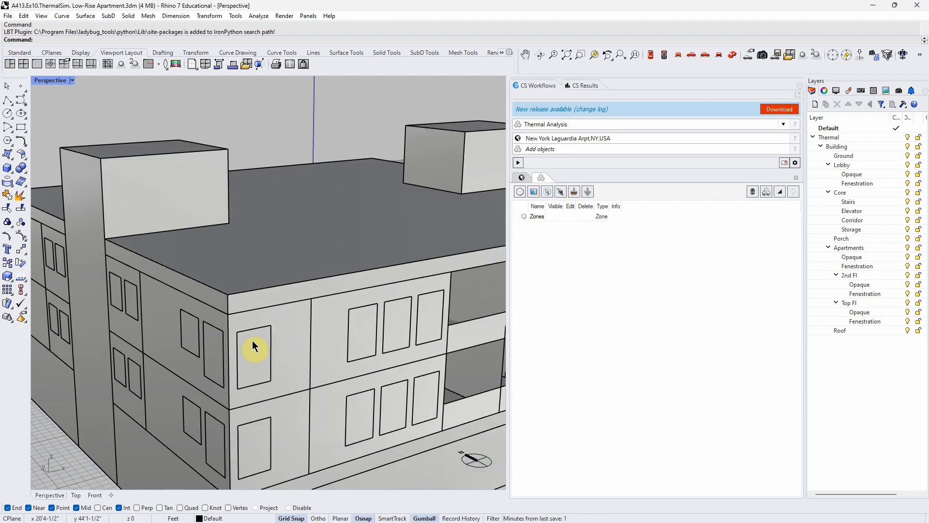
left_click(253, 334)
left_click(258, 320)
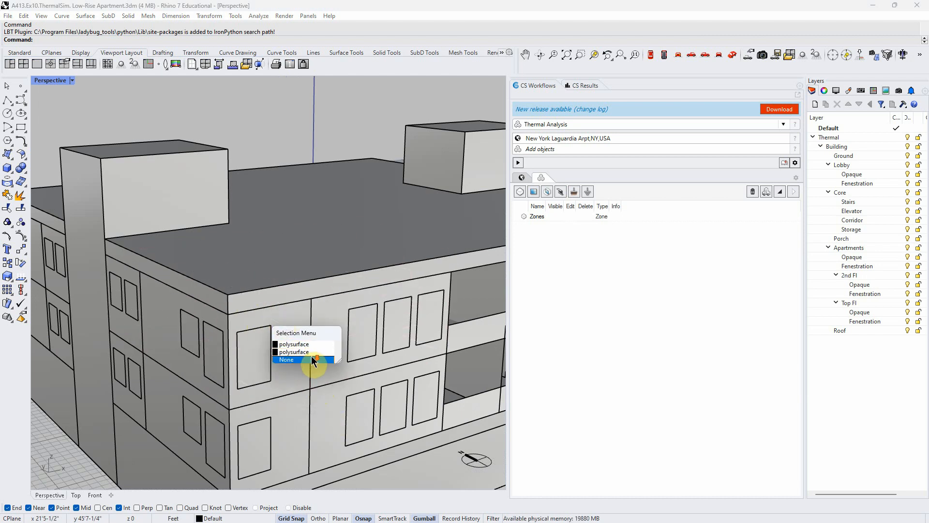
left_click(80, 475)
scroll(87, 434, "down", 10)
right_click_drag(287, 412, 305, 400)
scroll(134, 424, "up", 5)
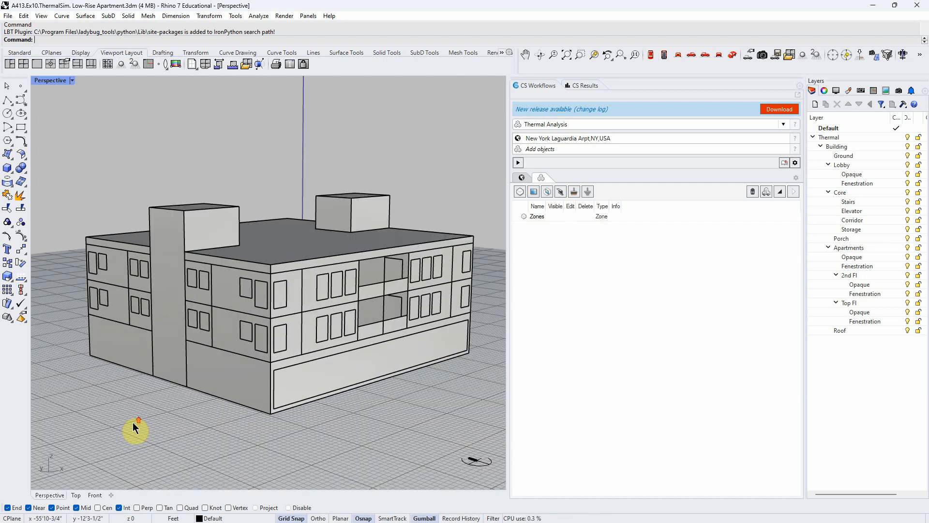
scroll(136, 411, "down", 3)
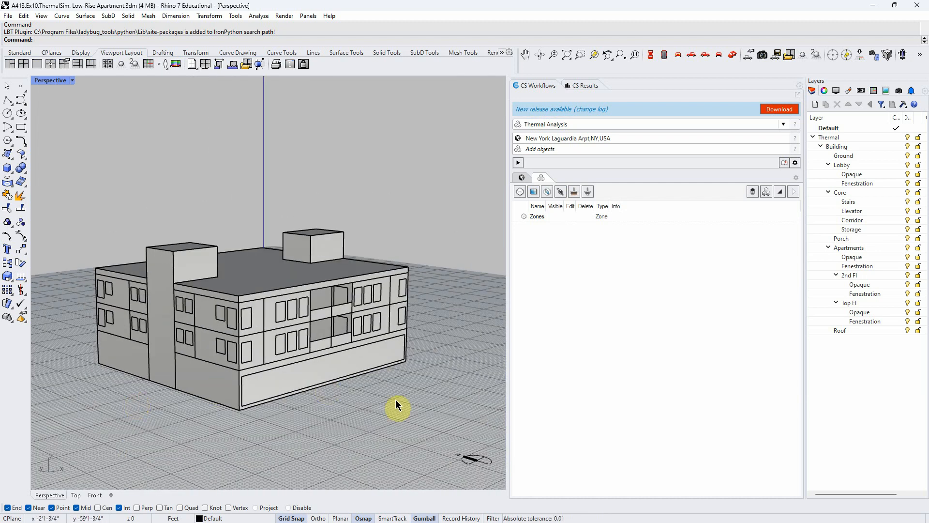
- Select all of the building's geometry and remove the roof polysurface from the selection
left_click_drag(394, 438, 57, 199)
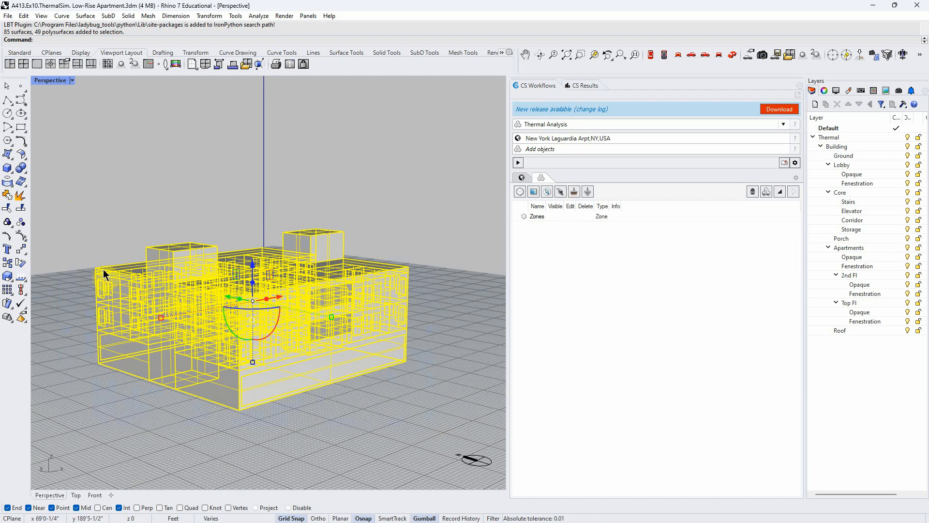
scroll(106, 271, "up", 2)
scroll(105, 272, "up", 2)
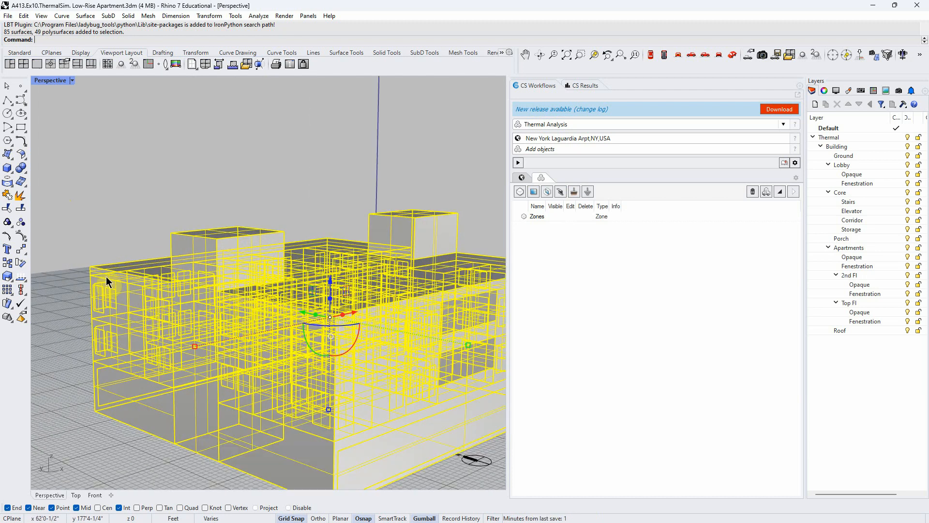
left_click(106, 275, "ctrl")
scroll(113, 240, "down", 5)
right_click_drag(220, 320, 217, 339)
scroll(77, 295, "up", 2)
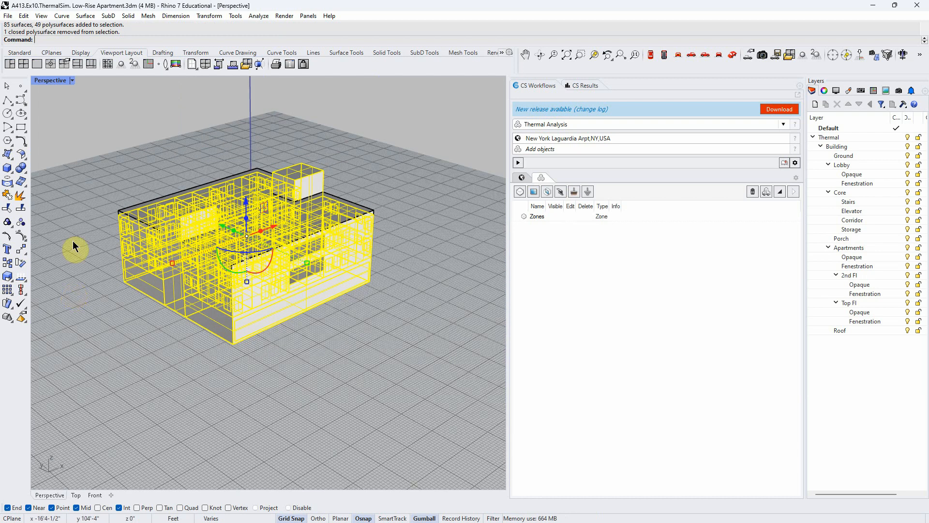
scroll(85, 210, "up", 2)
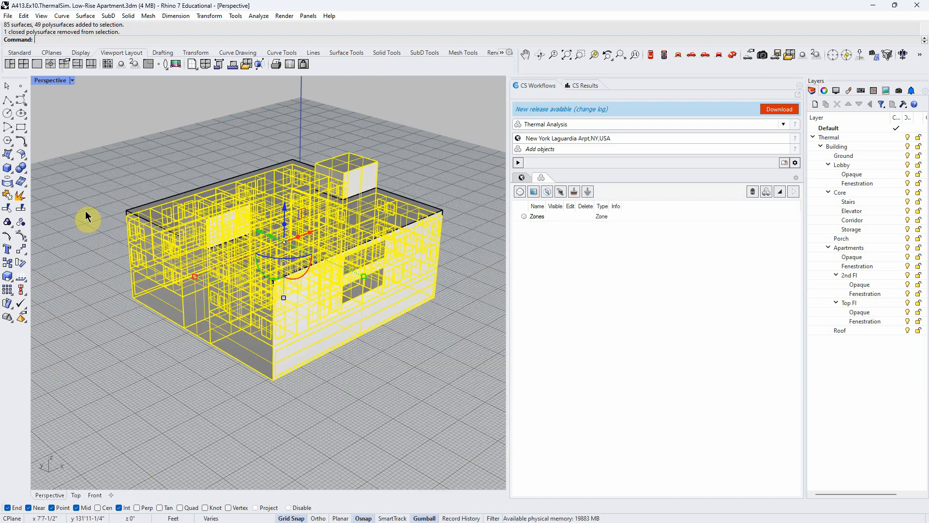
- Create thermal zones named Zone from the selected geometry using the Residential template, and review the Invalid Objects group
left_click(521, 192)
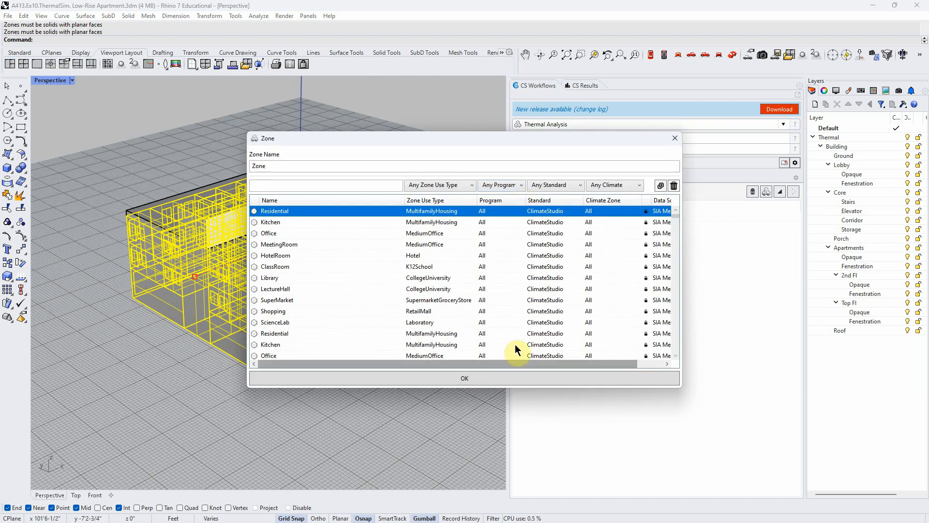
left_click(477, 380)
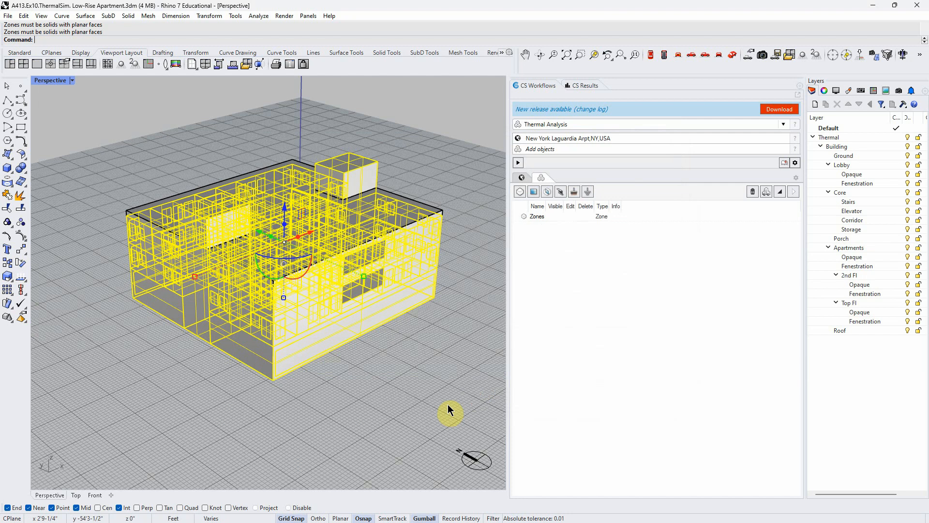
left_click_drag(796, 244, 801, 365)
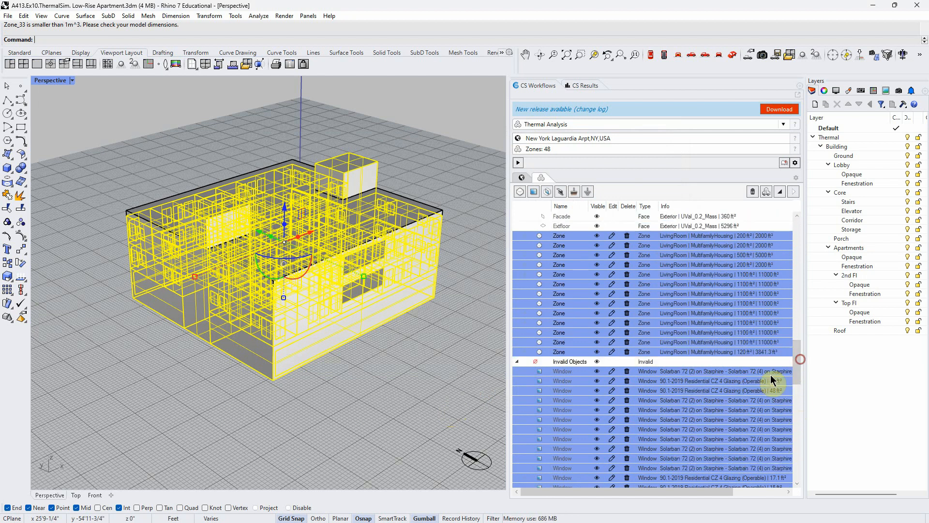
- Clear the building selection and set the Perspective viewport to Wireframe display
left_click(435, 425)
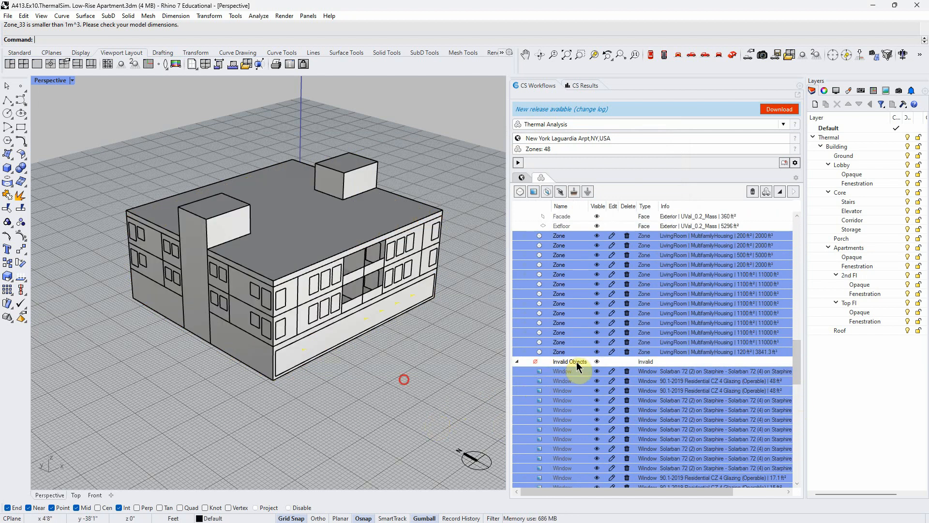
mouse_move(386, 394)
right_mouse_down()
mouse_move(380, 385)
mouse_move(398, 387)
right_mouse_up()
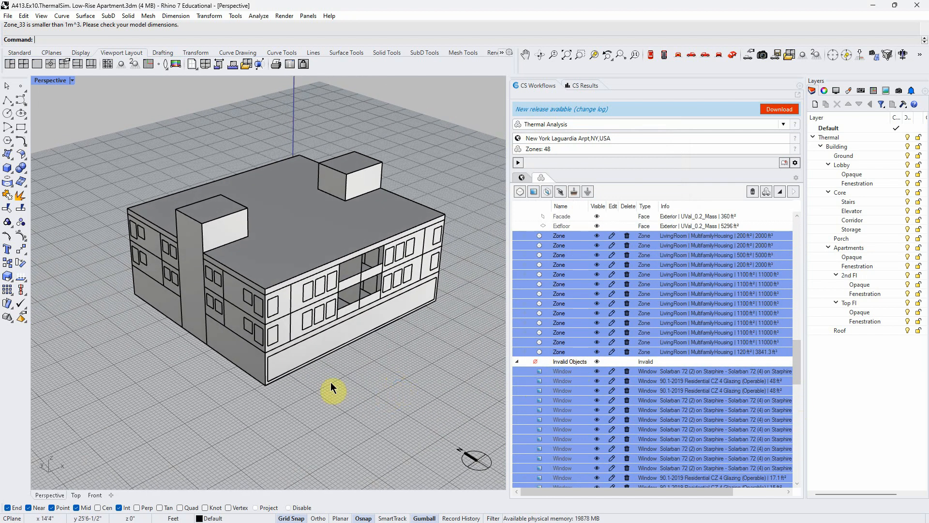
left_click(73, 81)
left_click(68, 104)
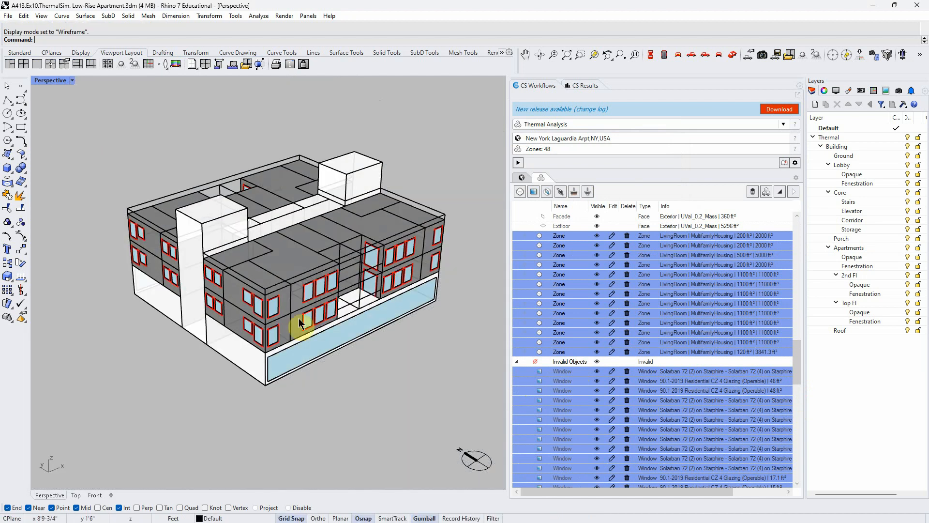
- Examine the red-outlined windows on both apartment floors and compare them with the ground-floor lobby glazing
mouse_move(393, 384)
right_mouse_down()
mouse_move(382, 384)
mouse_move(382, 346)
mouse_move(379, 387)
right_mouse_up()
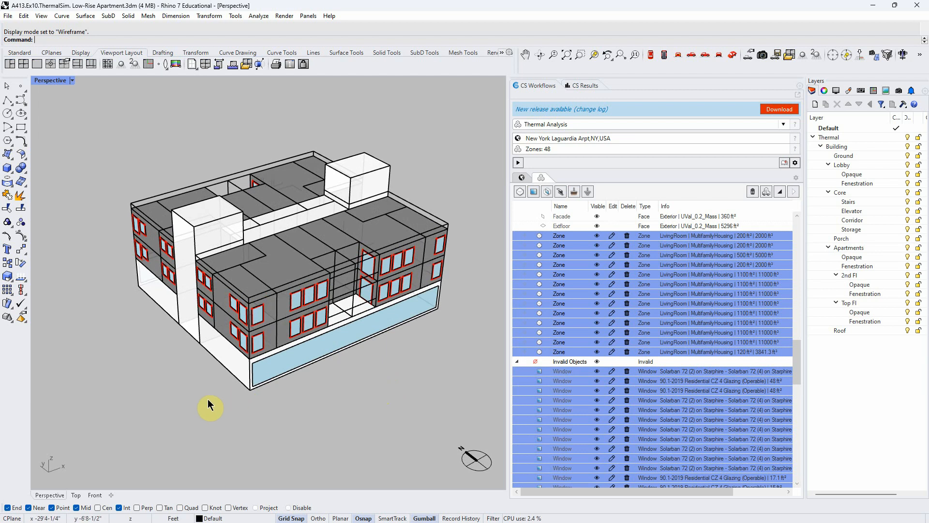
key("ctrl")
key("ctrl")
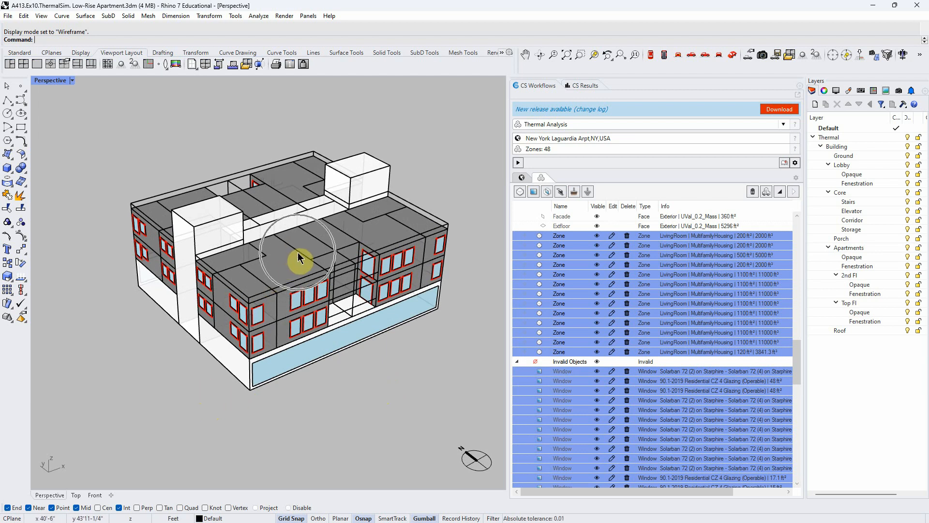
scroll(296, 299, "up", 2)
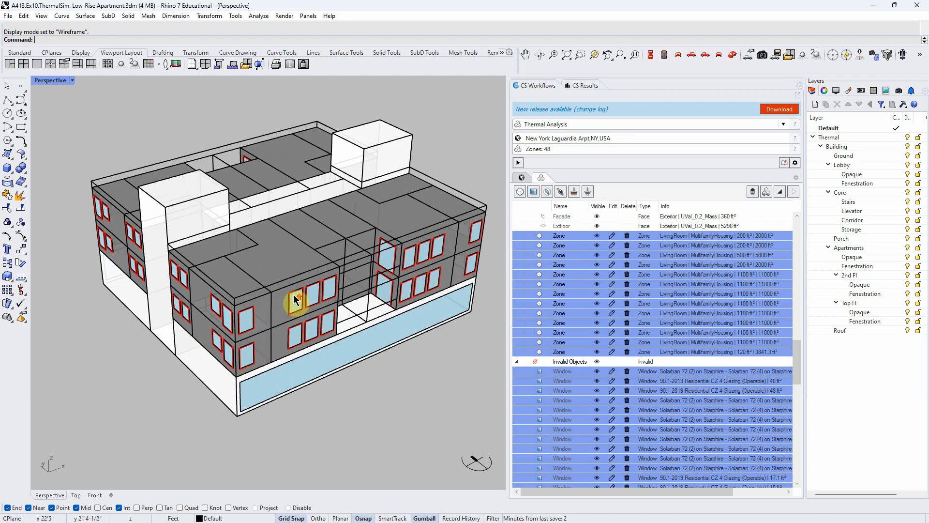
scroll(296, 299, "up", 3)
scroll(296, 275, "down", 5)
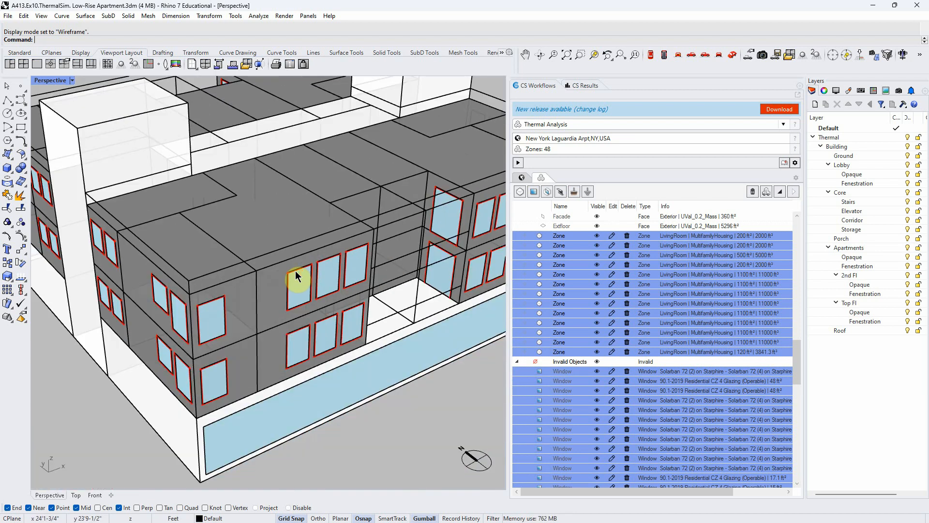
scroll(295, 271, "down", 3)
right_click_drag(354, 407, 359, 401)
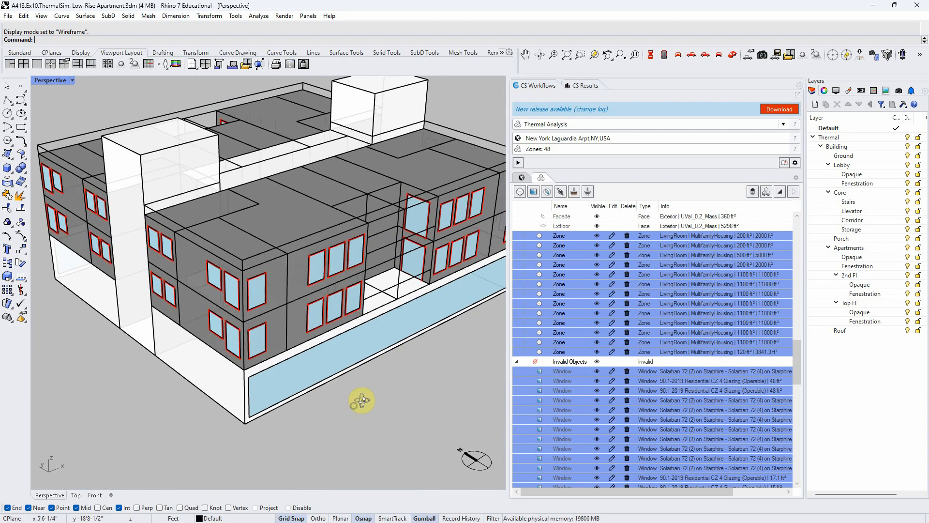
scroll(218, 297, "down", 5)
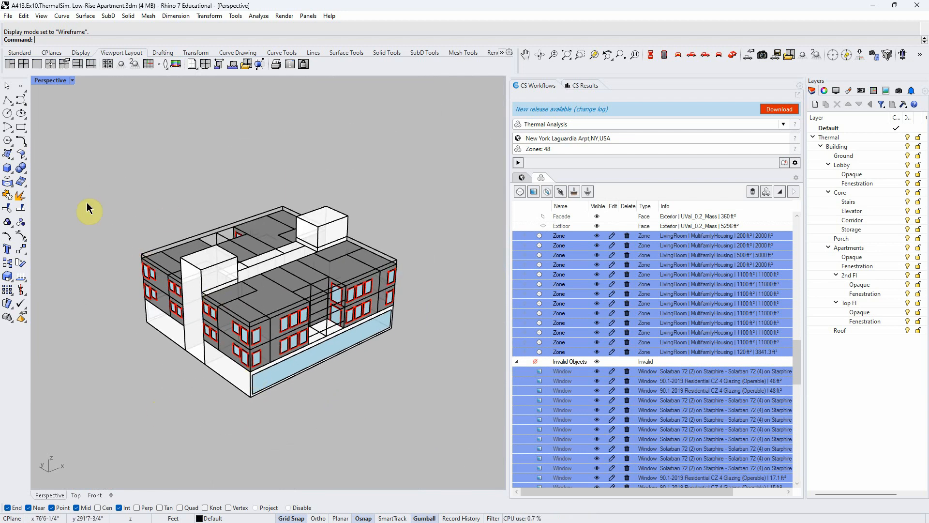
- Set the Perspective viewport to Shaded display
left_click(72, 80)
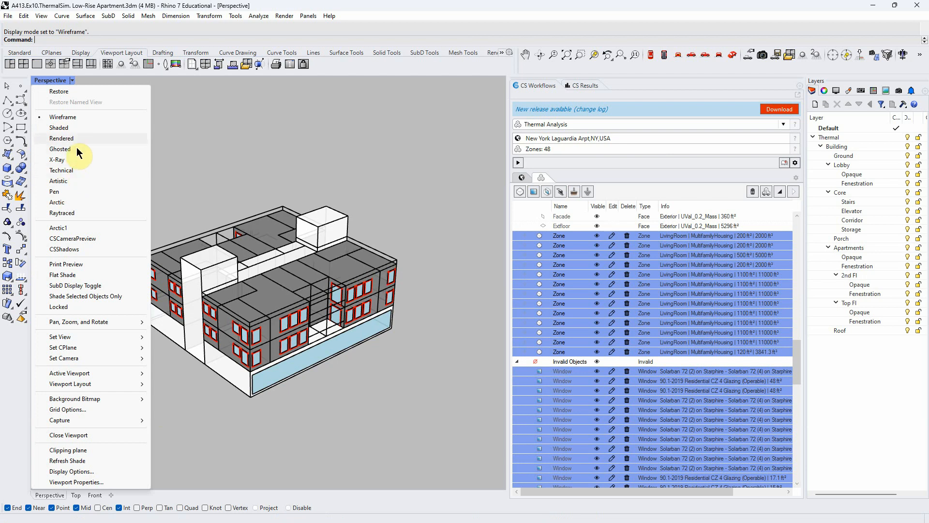
left_click(70, 126)
right_click_drag(364, 364, 363, 352)
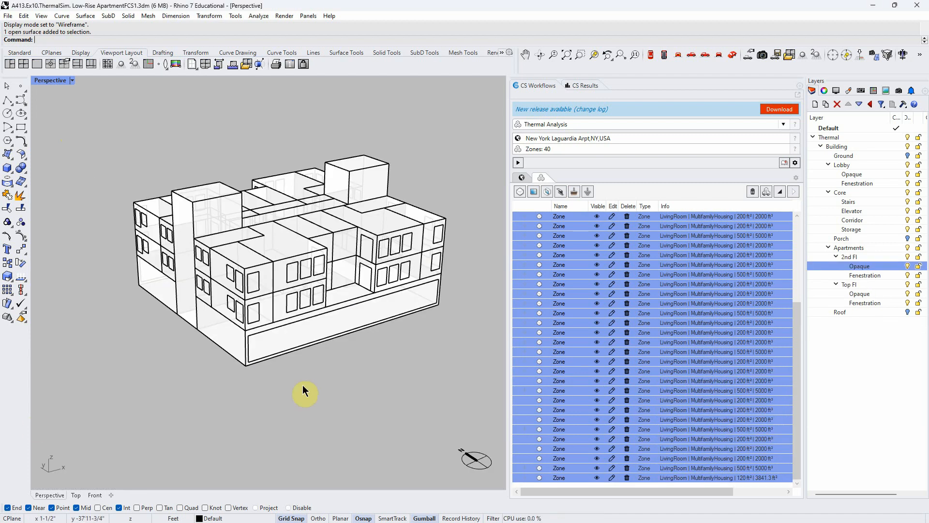
right_click_drag(303, 385, 382, 383)
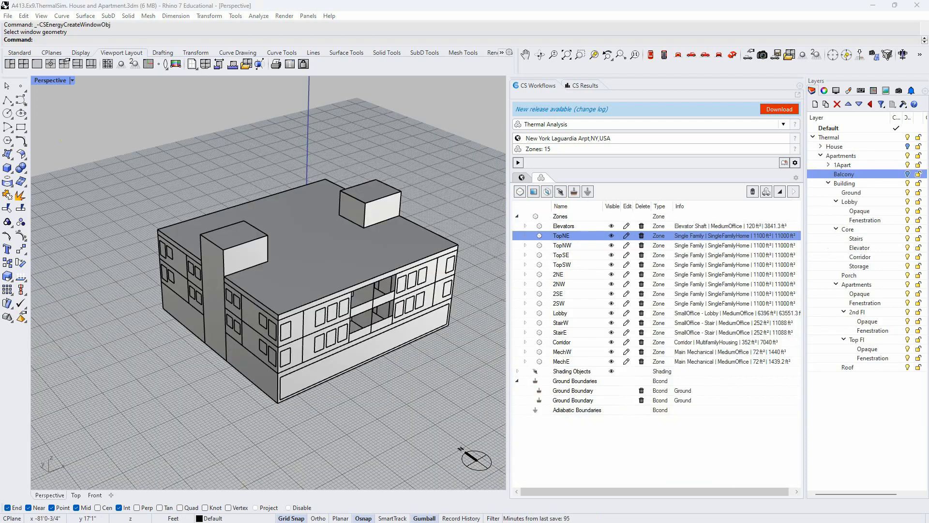
- Set the Perspective viewport to Wireframe display and examine the glazing on the apartment building's facades
right_click_drag(329, 394, 344, 405)
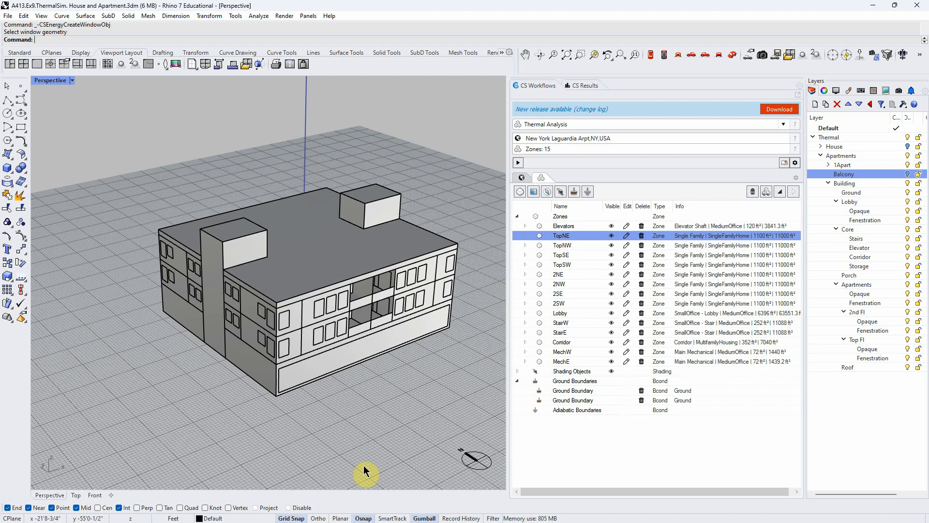
right_click_drag(366, 448, 356, 435)
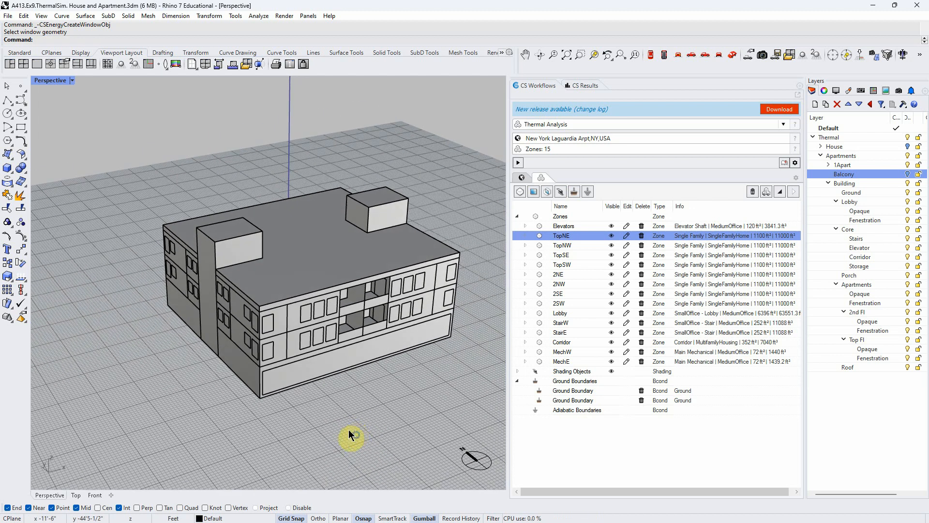
left_click(72, 81)
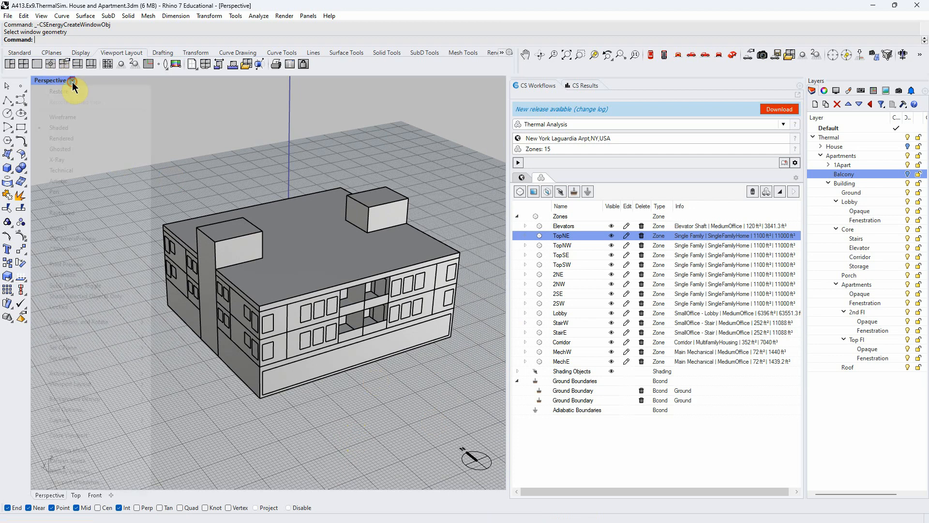
left_click(61, 118)
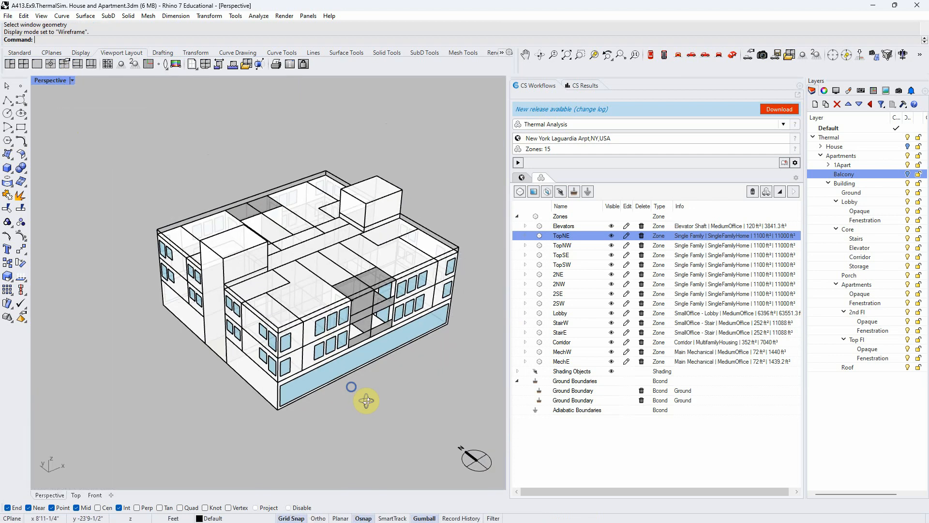
scroll(315, 322, "up", 5)
scroll(310, 320, "down", 5)
right_click_drag(381, 373, 411, 394)
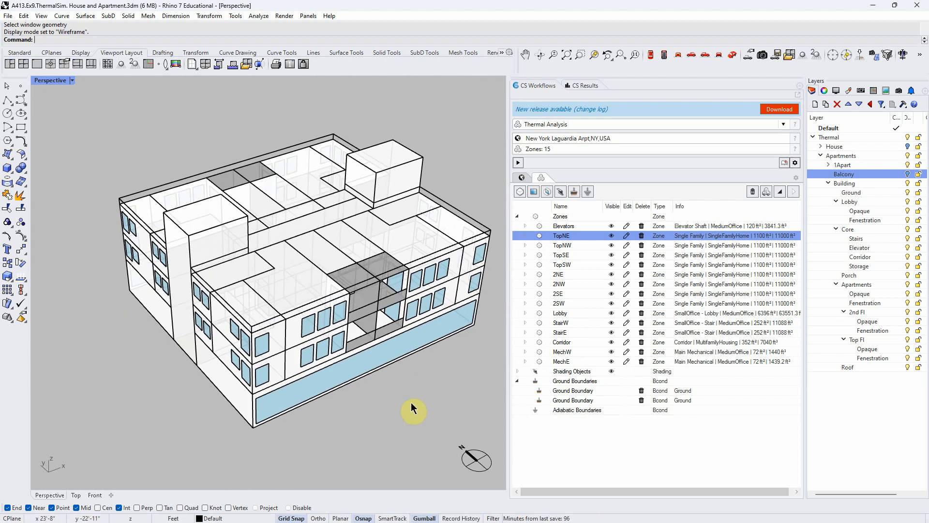
- Highlight the apartment zones TopNW, TopSE, TopSW, 2NE, 2NW, 2SE and 2SW one after another in the model
double_click(571, 246)
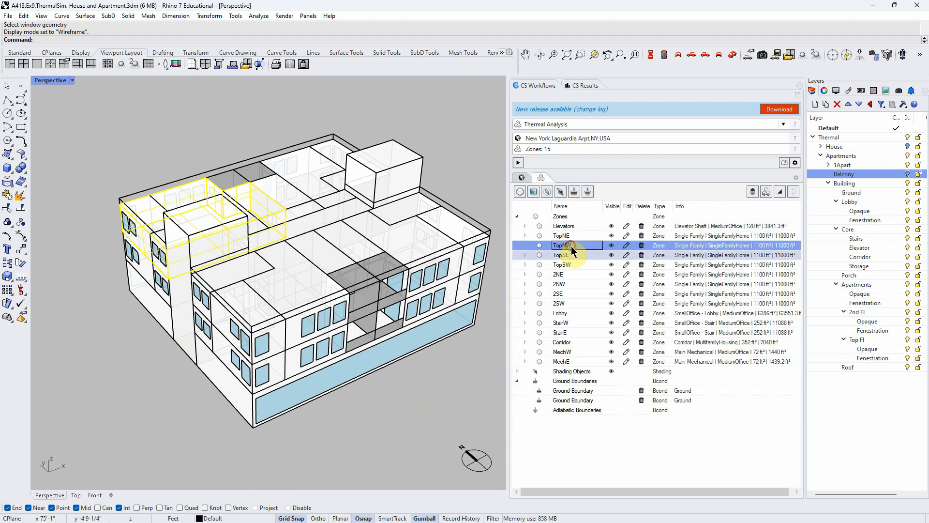
left_click(573, 255)
left_click(573, 264)
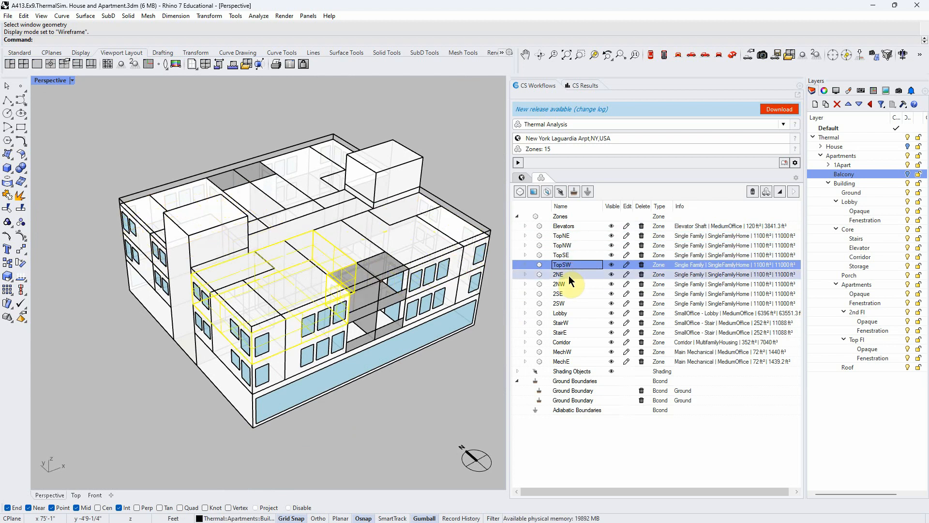
left_click(568, 275)
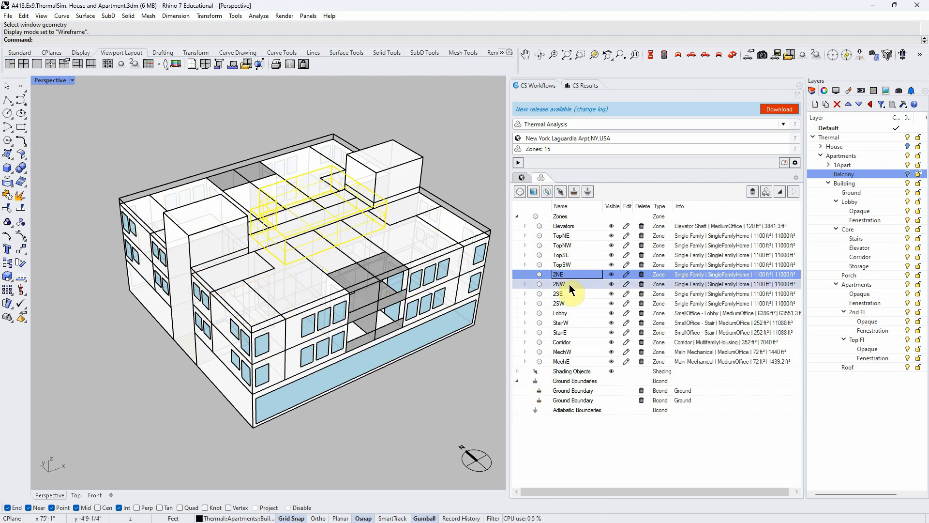
left_click(569, 284)
left_click(570, 295)
left_click(570, 303)
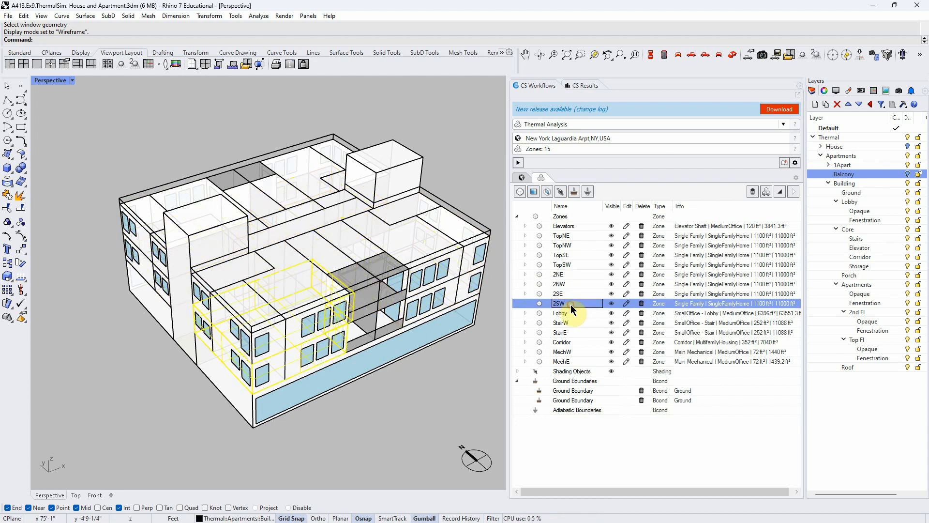
- Highlight the Elevators, MechE and Corridor zones in turn to locate the core spaces in the model
left_click(565, 227)
right_click_drag(454, 358, 457, 384)
left_click(568, 361)
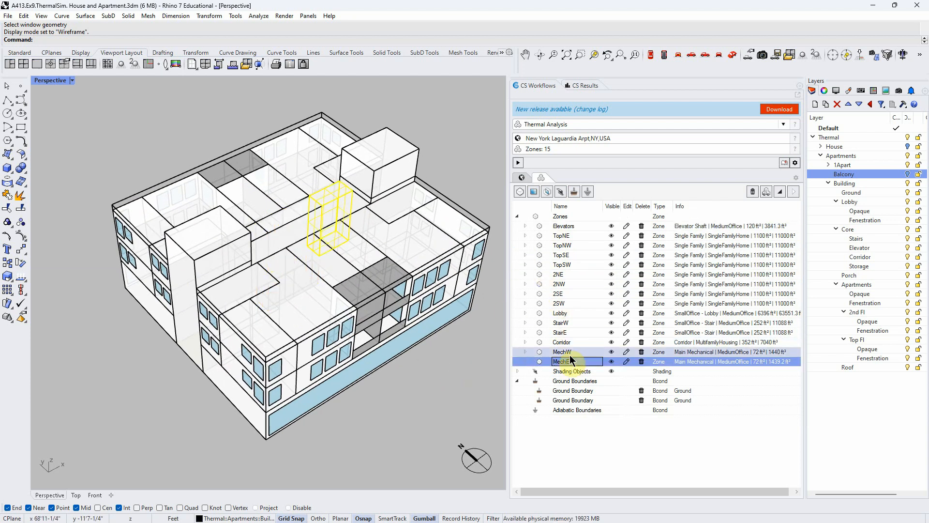
left_click(565, 340)
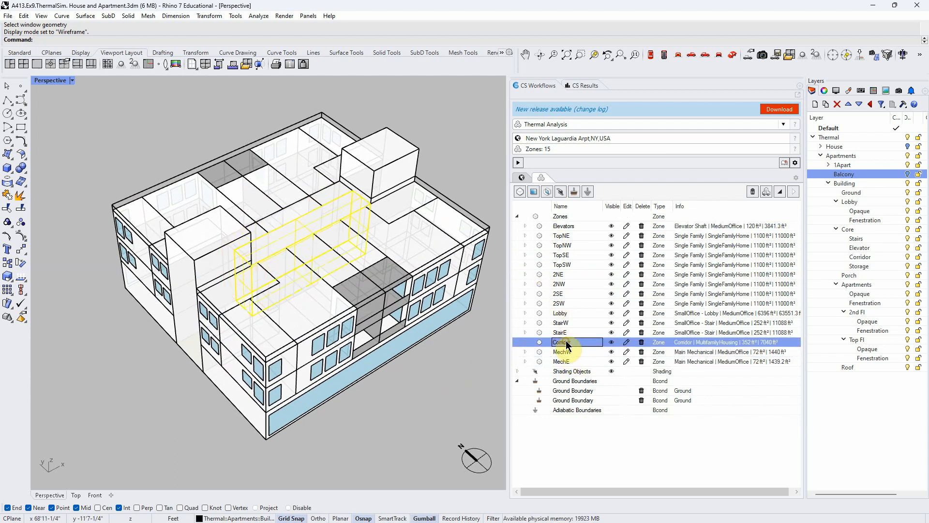
- Clear the Corridor zone highlight and inspect the apartment windows on the facade above the lobby glazing
right_click_drag(499, 418, 455, 402)
right_click_drag(450, 374, 427, 392)
left_click(445, 390)
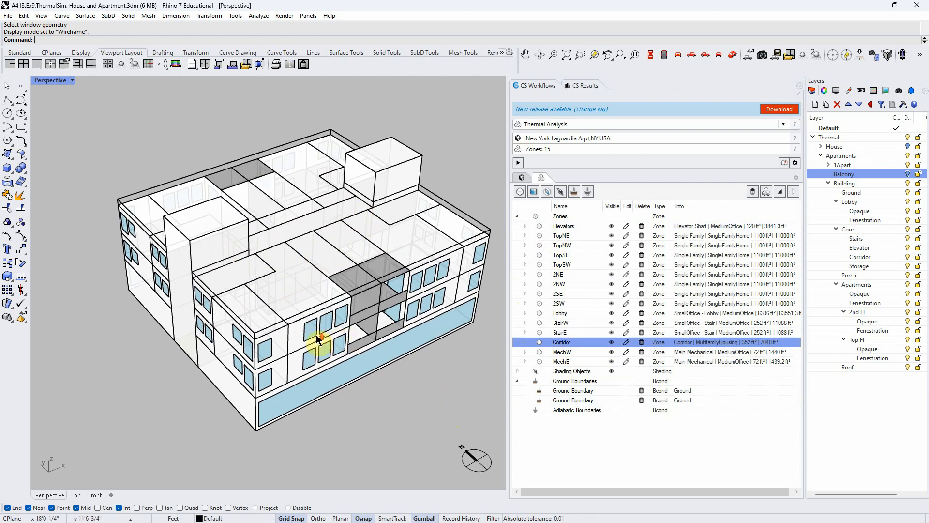
scroll(317, 339, "up", 5)
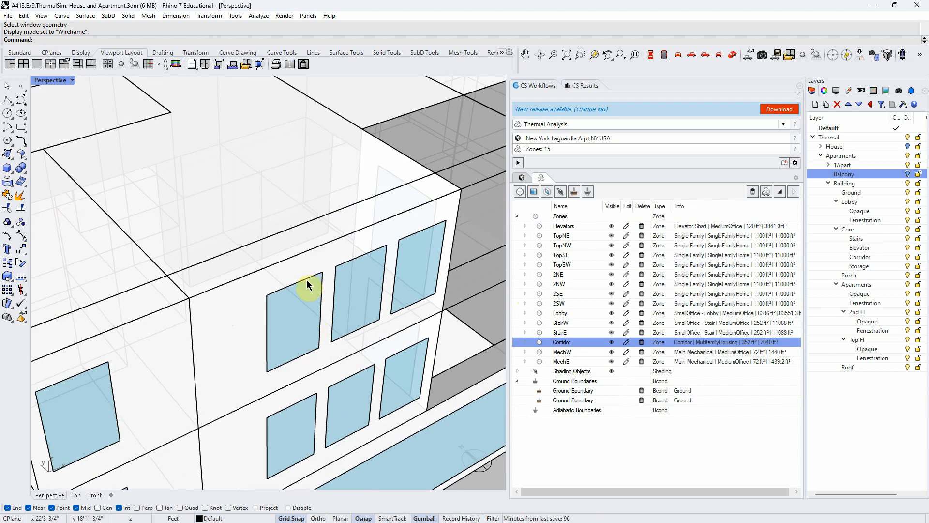
scroll(308, 285, "down", 5)
right_click_drag(380, 381, 396, 371)
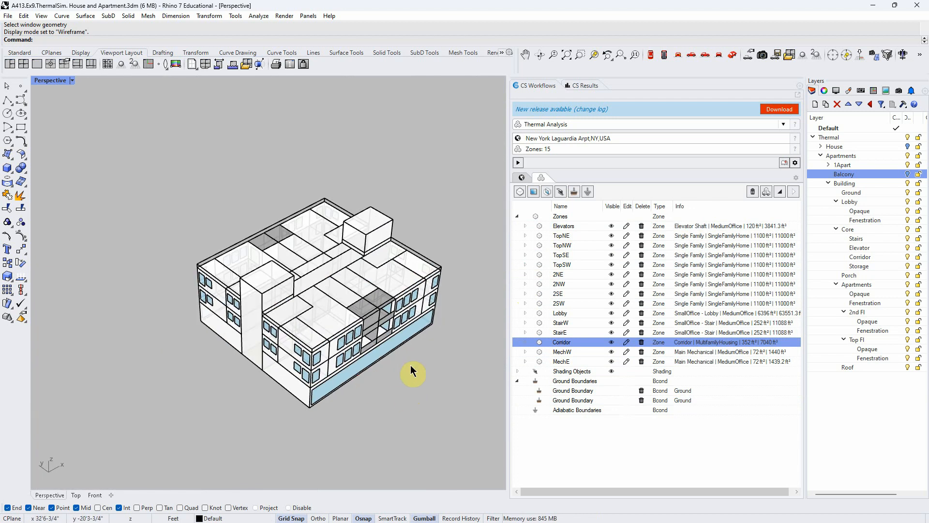
scroll(395, 371, "up", 3)
- Review the saved simulation results for DSF runs A to E and G, ending with G. DSF Optimized Multi zone
left_click(584, 85)
left_click(568, 249)
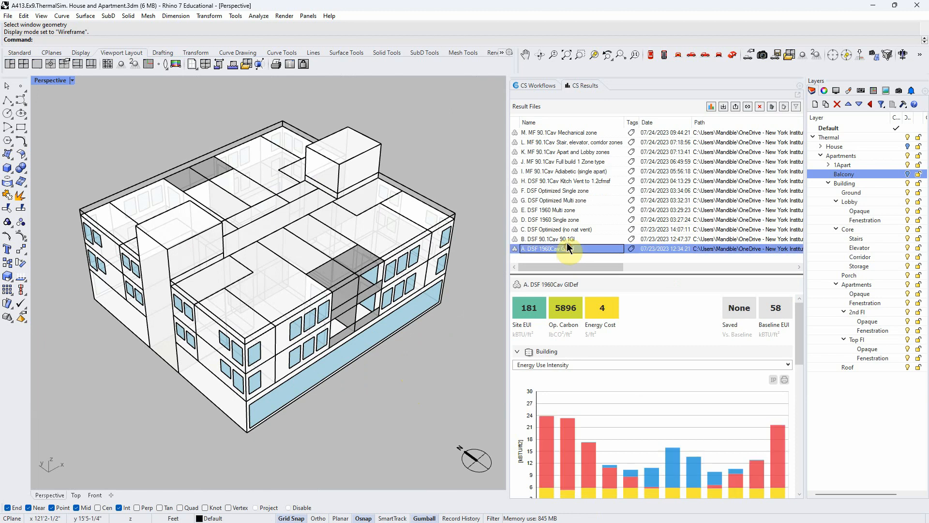
left_click(565, 230)
left_click(560, 239)
left_click(561, 219)
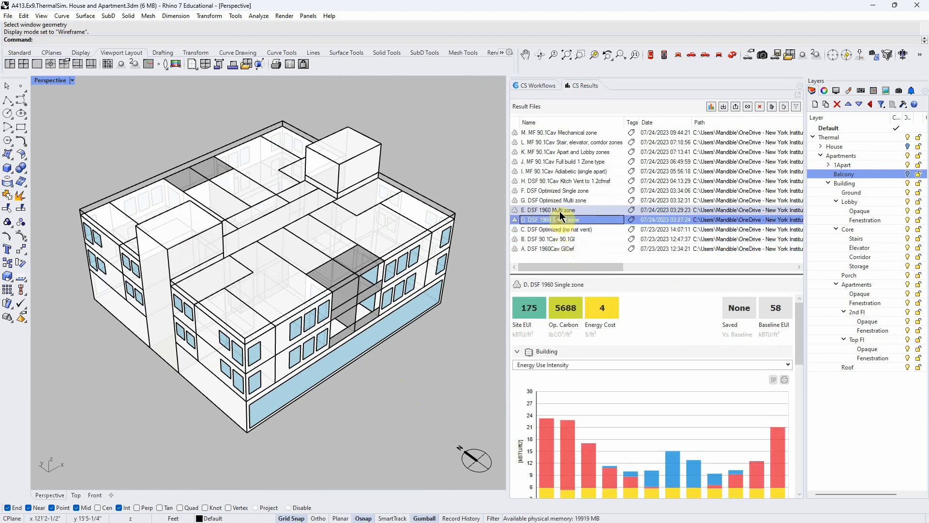
left_click(561, 210)
left_click(556, 200)
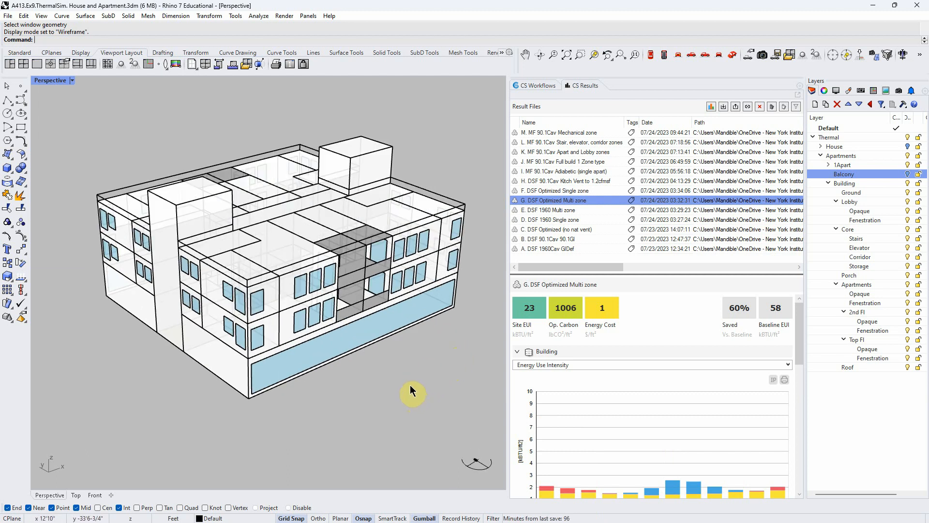
mouse_move(411, 389)
right_mouse_down()
mouse_move(407, 376)
mouse_move(408, 395)
right_mouse_up()
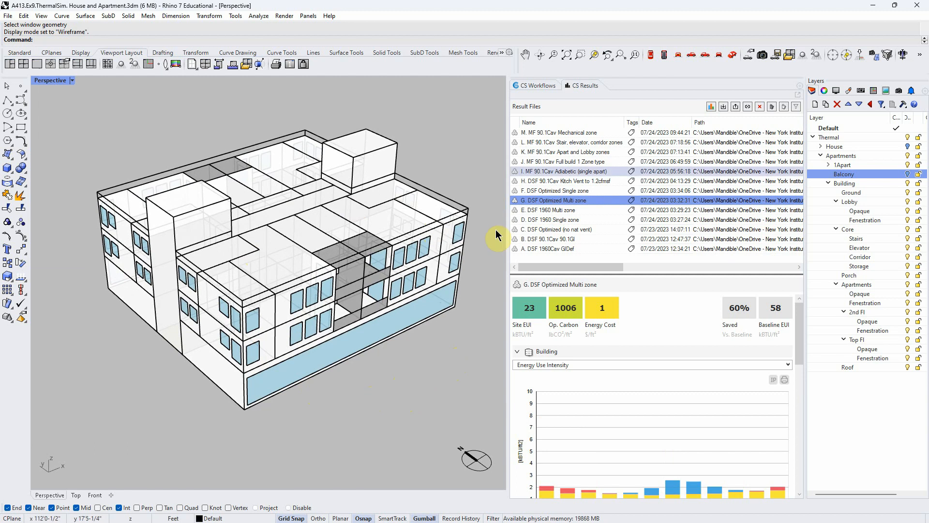
- Return to the Thermal Analysis zone list and set the Perspective viewport to Shaded display
left_click(532, 90)
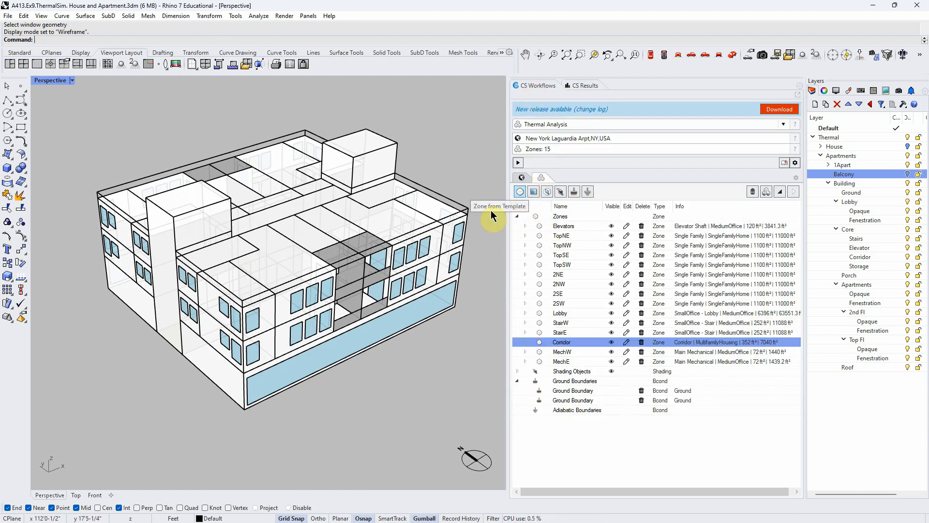
left_click(71, 80)
left_click(63, 127)
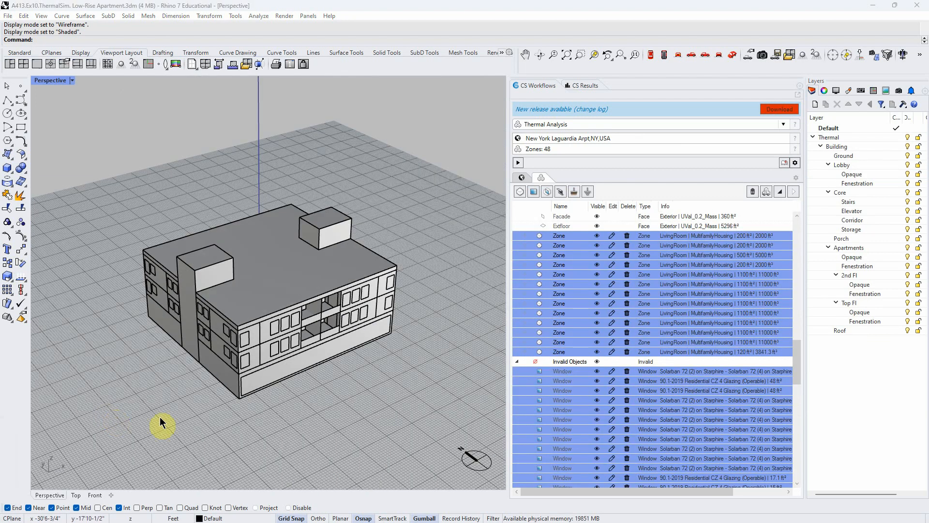
right_click_drag(274, 423, 321, 414)
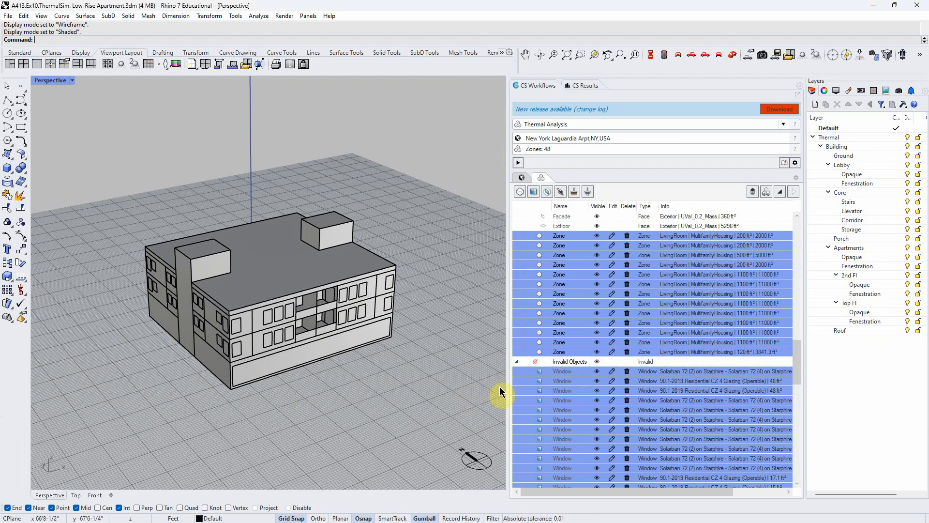
right_click_drag(409, 387, 409, 403)
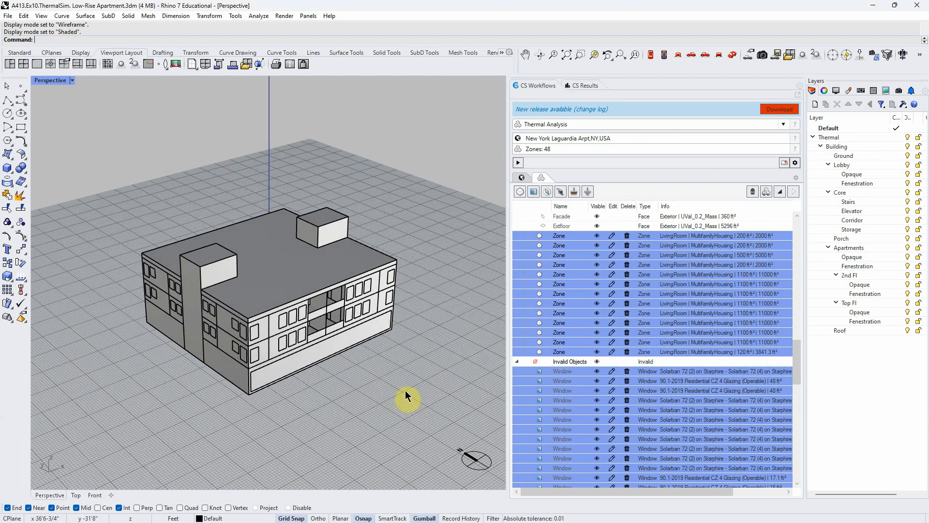
right_click_drag(346, 342, 321, 359)
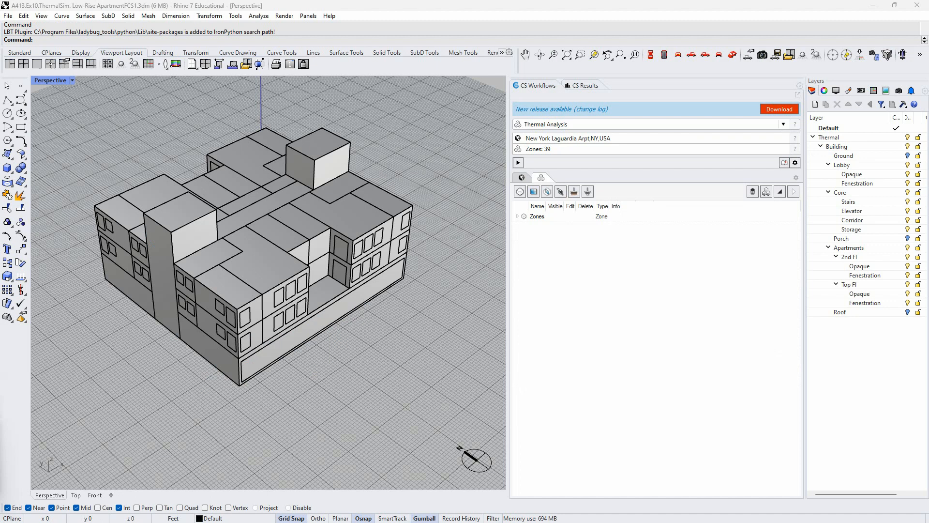
- Select all building geometry in the Low-Rise ApartmentFCS1 model and create zones named Zone using the Residential MultifamilyHousing template
mouse_move(315, 405)
right_mouse_down()
mouse_move(319, 394)
mouse_move(307, 396)
right_mouse_up()
right_click_drag(391, 405, 232, 339)
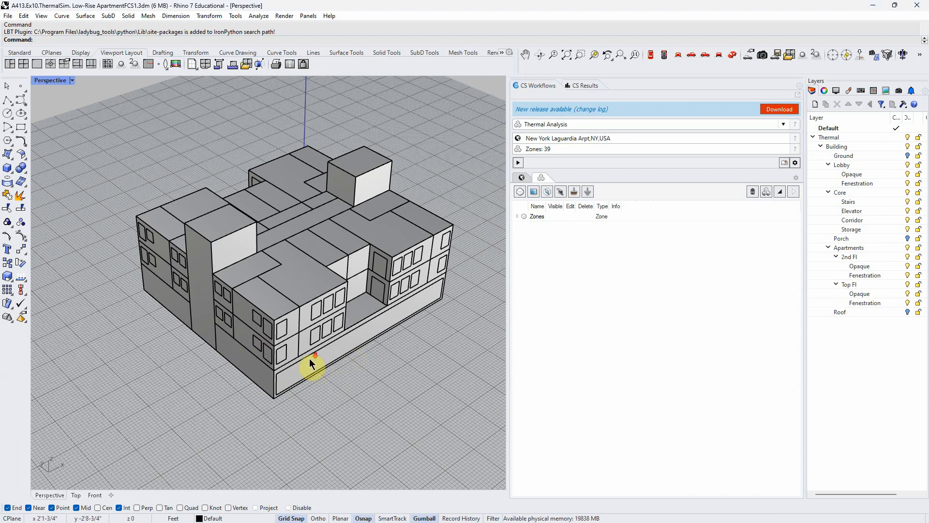
scroll(318, 367, "down", 3)
left_click_drag(459, 412, 111, 141)
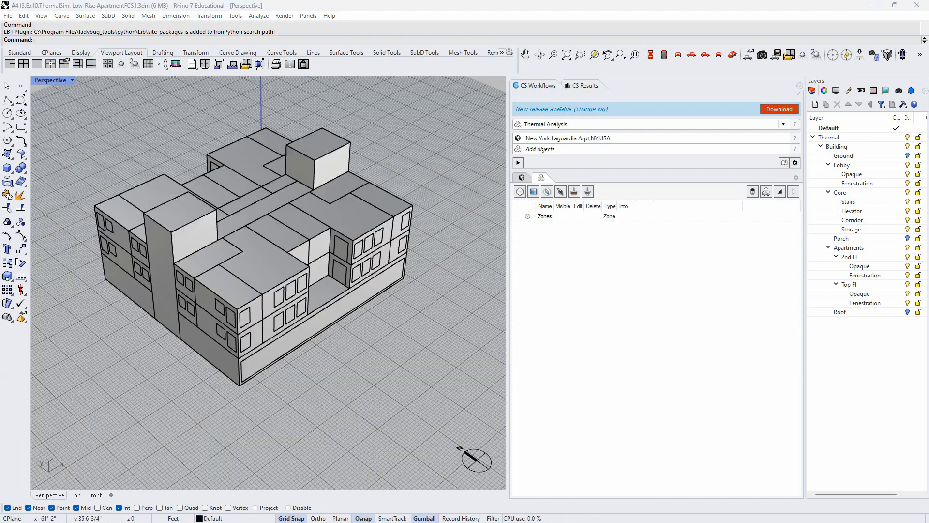
left_click_drag(428, 453, 65, 114)
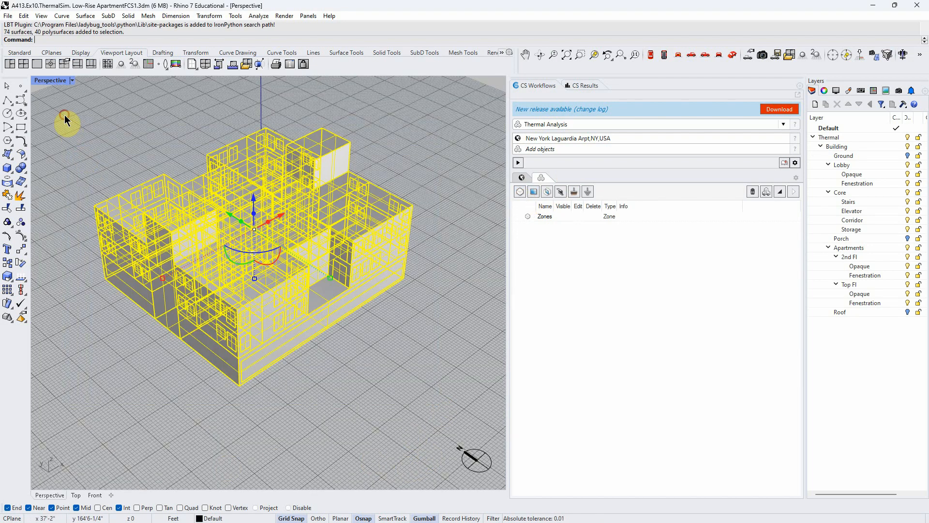
left_click(520, 192)
left_click(434, 333)
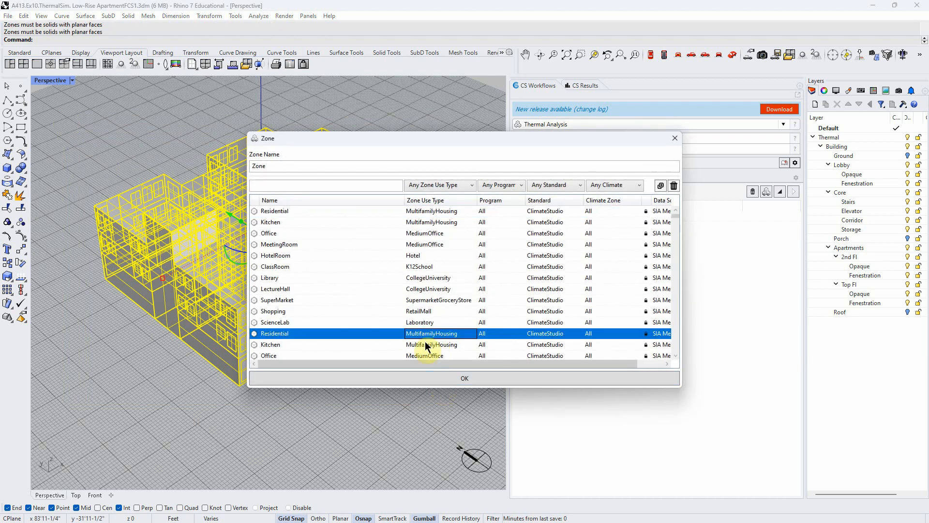
left_click(314, 213)
left_click(395, 377)
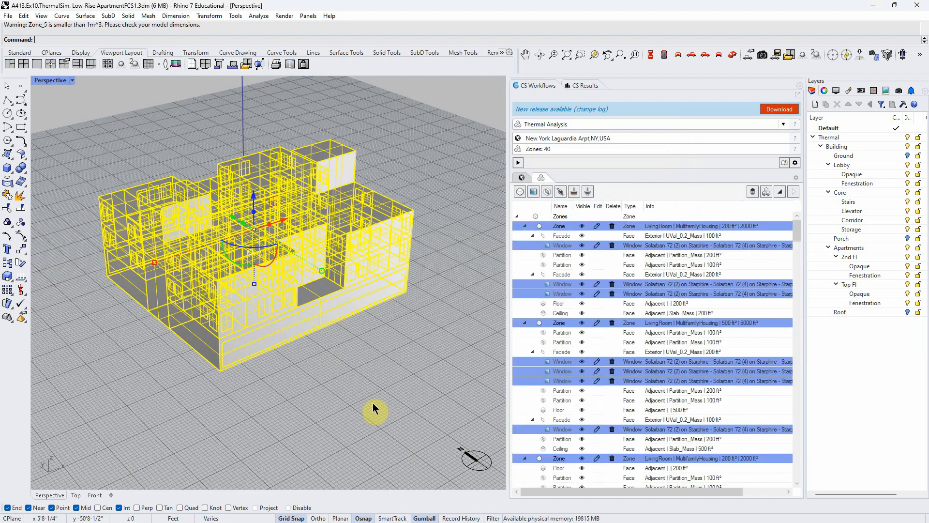
- Clear the building selection and set the Perspective viewport of the FCS1 model to Wireframe display
left_click(443, 363)
right_click_drag(443, 364, 390, 371)
scroll(523, 317, "down", 8)
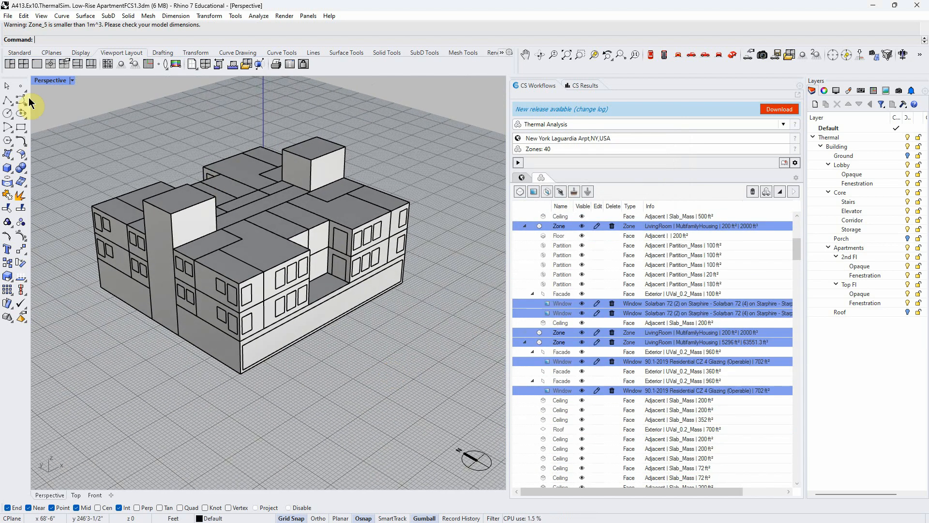
left_click(72, 81)
left_click(68, 116)
- Check the zone list and the building facades for how the windows are assigned to their zones
right_click_drag(281, 271, 363, 316)
scroll(585, 339, "down", 10)
scroll(588, 363, "down", 5)
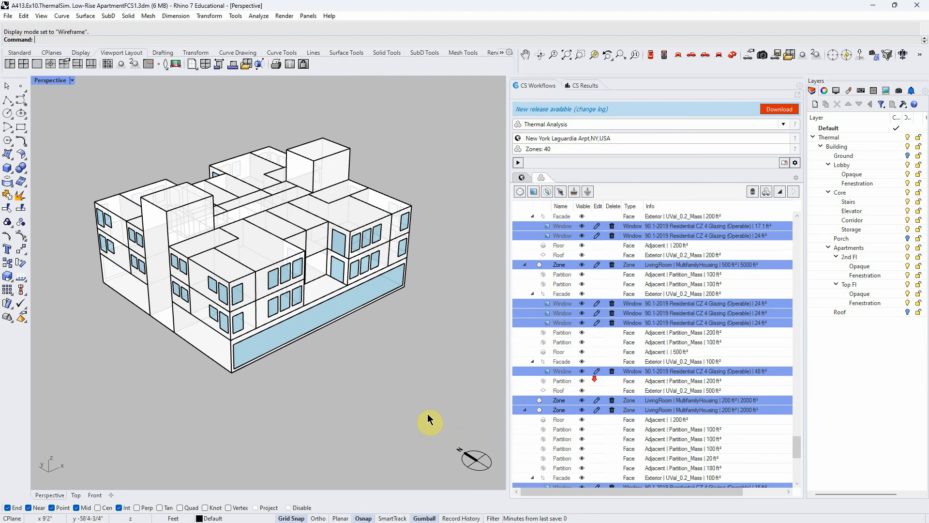
scroll(419, 397, "up", 5)
scroll(416, 393, "down", 8)
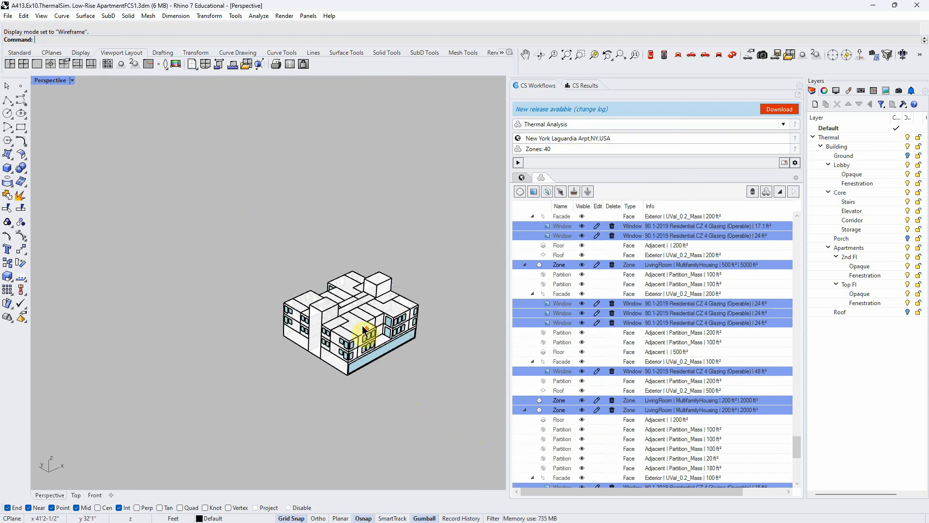
scroll(364, 328, "up", 4)
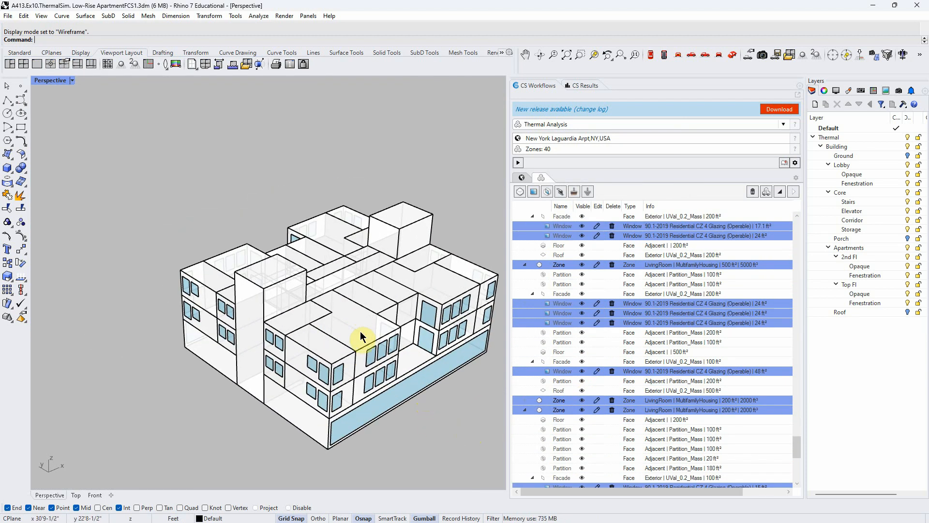
- Minimize the FCS1 model and switch back to the A413.Ex10.ThermalSim. Low-Rise Apartment.3dm model
left_click(872, 12)
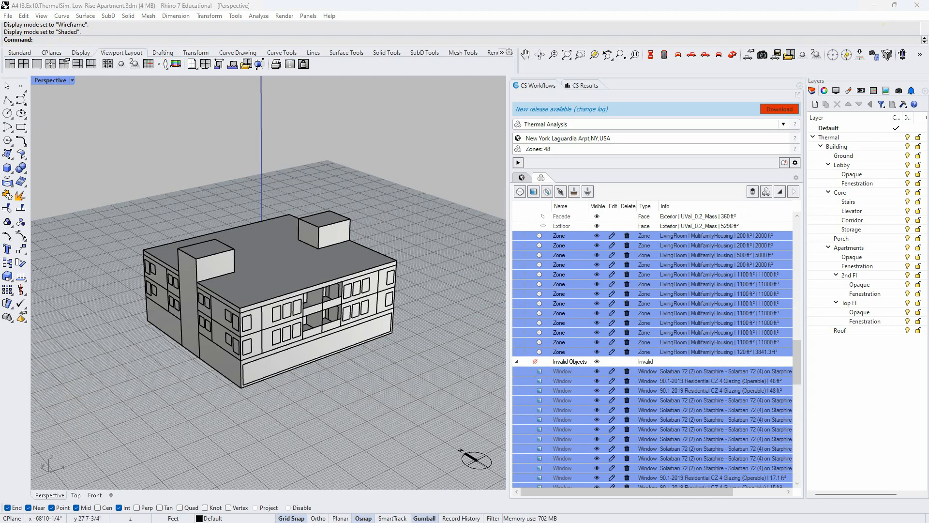
key("alt+Tab")
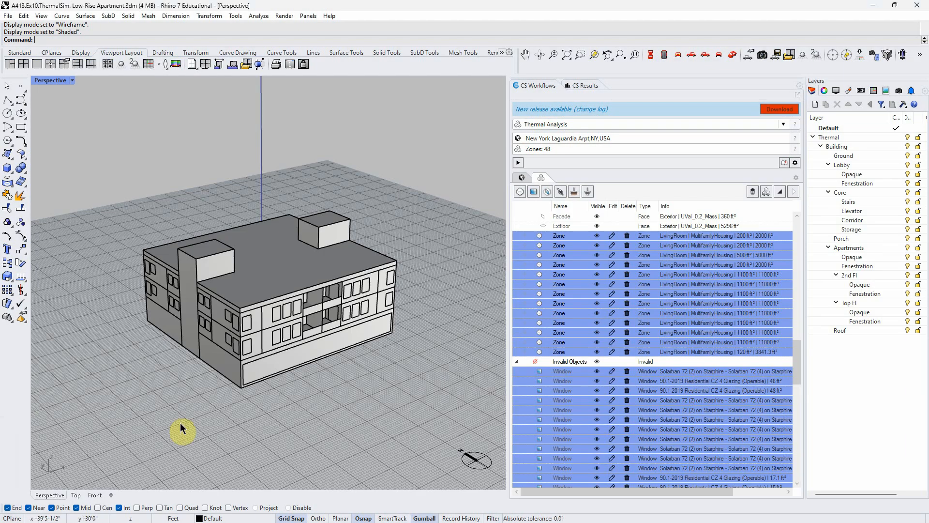
right_click_drag(376, 384, 369, 388)
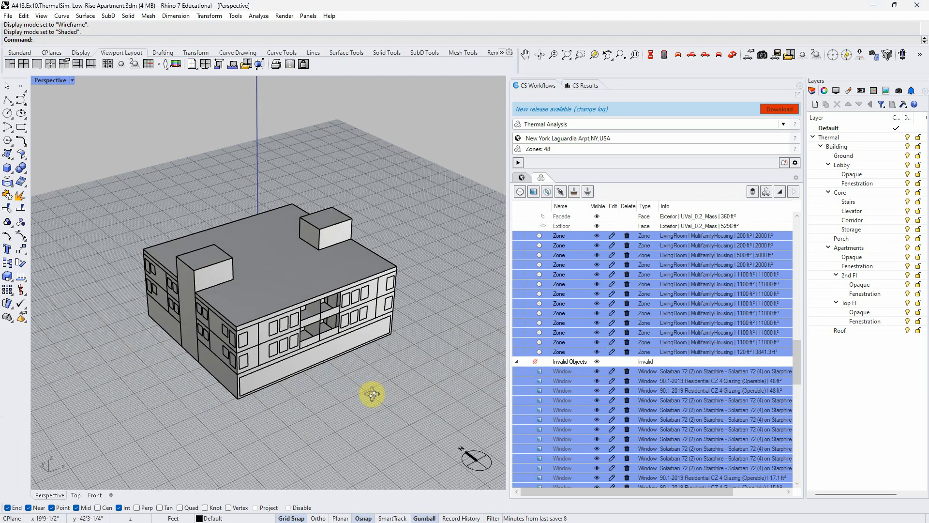
left_click_drag(426, 409, 104, 180)
left_click(374, 444)
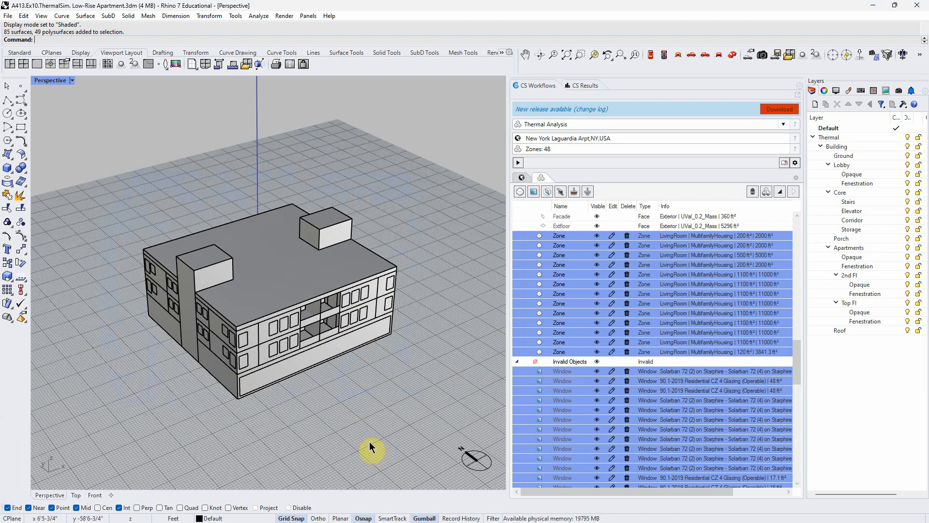
left_click(285, 424)
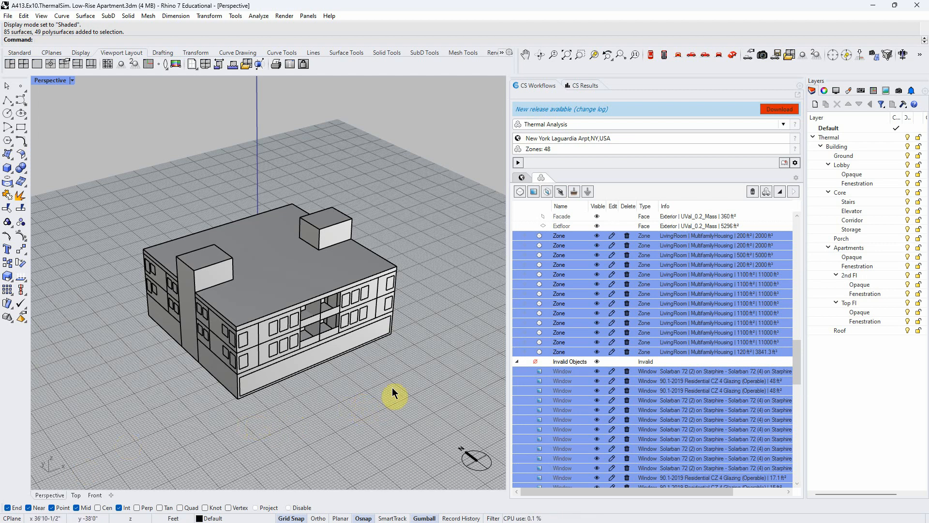
left_click_drag(423, 420, 115, 182)
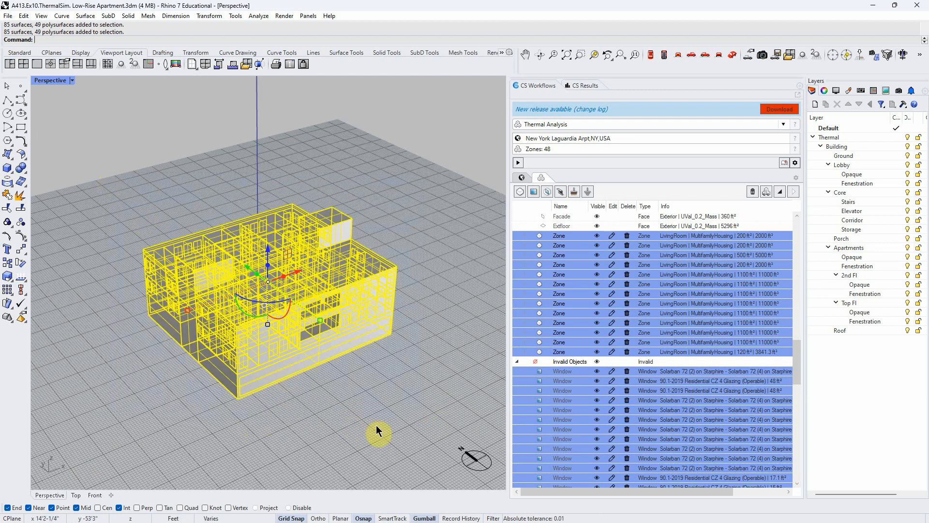
left_click(326, 429)
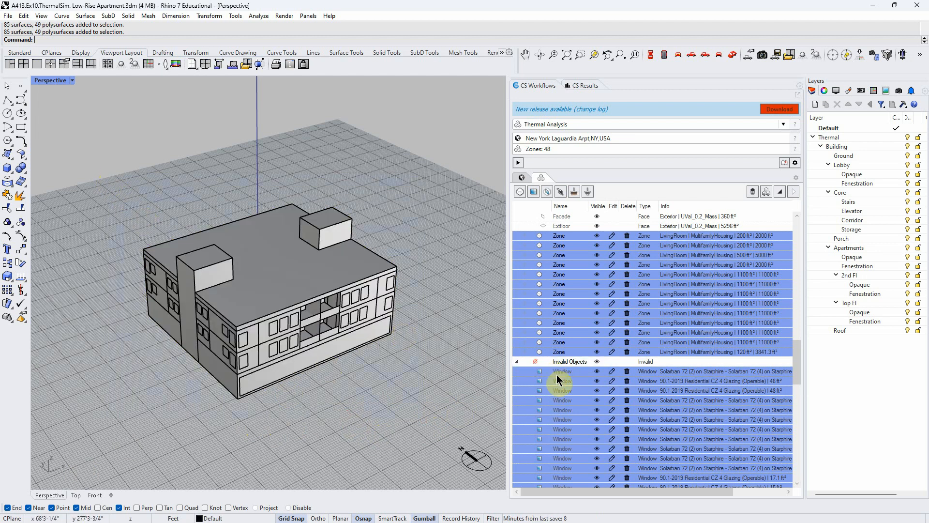
- Check the building's windows in Wireframe display, returning the Perspective viewport to Shaded display
left_click(71, 80)
left_click(68, 120)
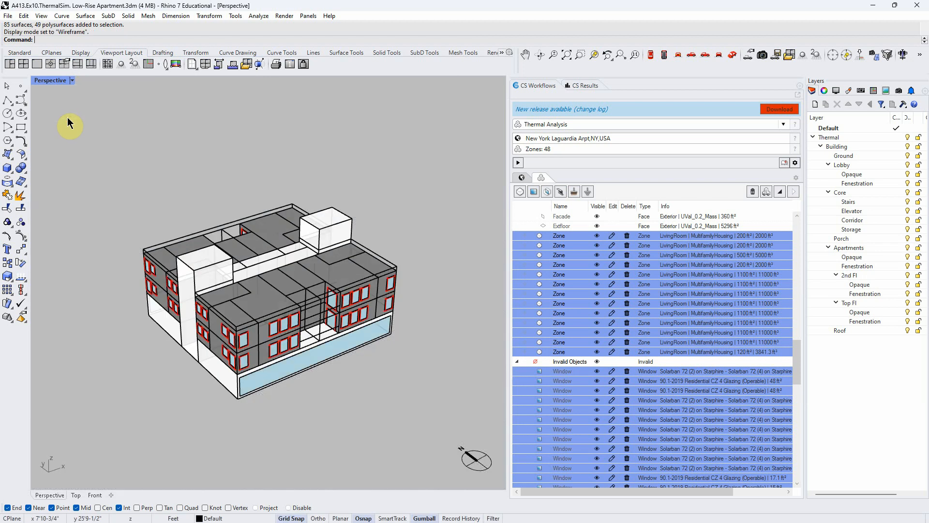
left_click(73, 80)
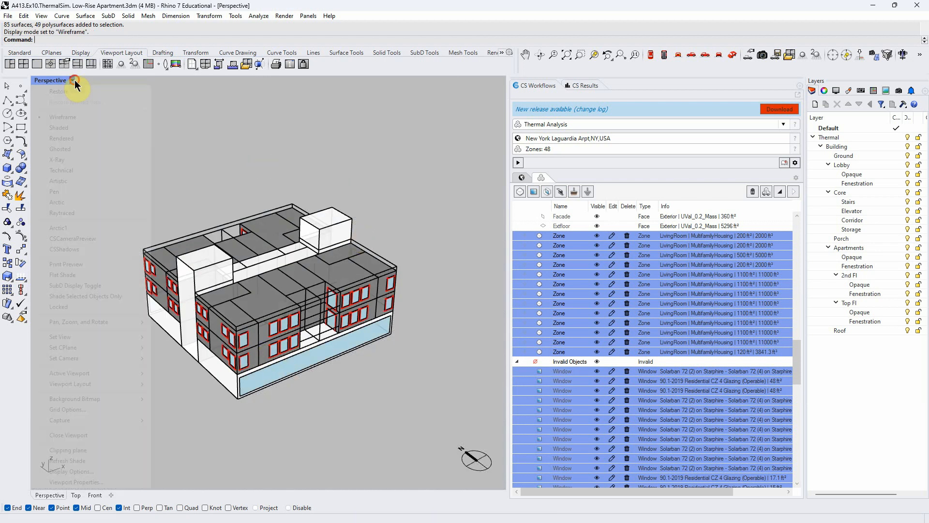
left_click(80, 128)
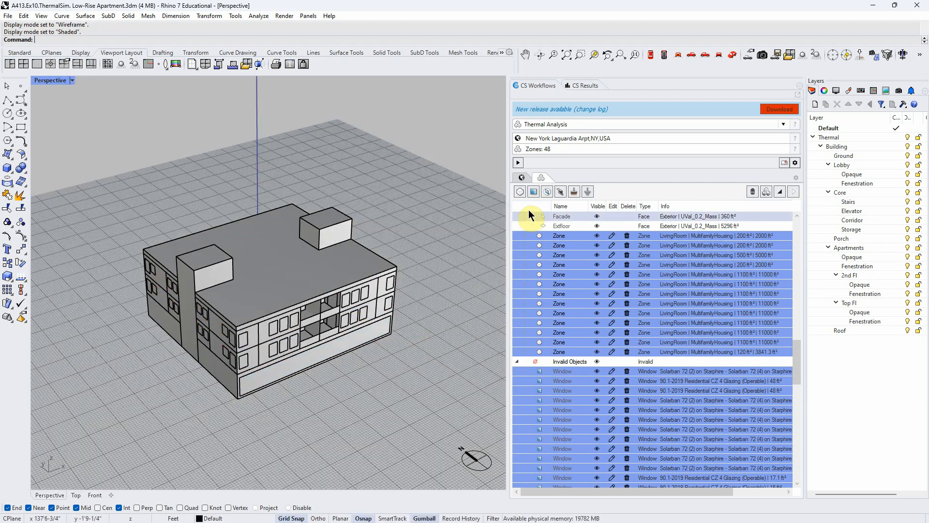
- Delete all zones and all invalid windows from the thermal model's object list
scroll(566, 342, "up", 20)
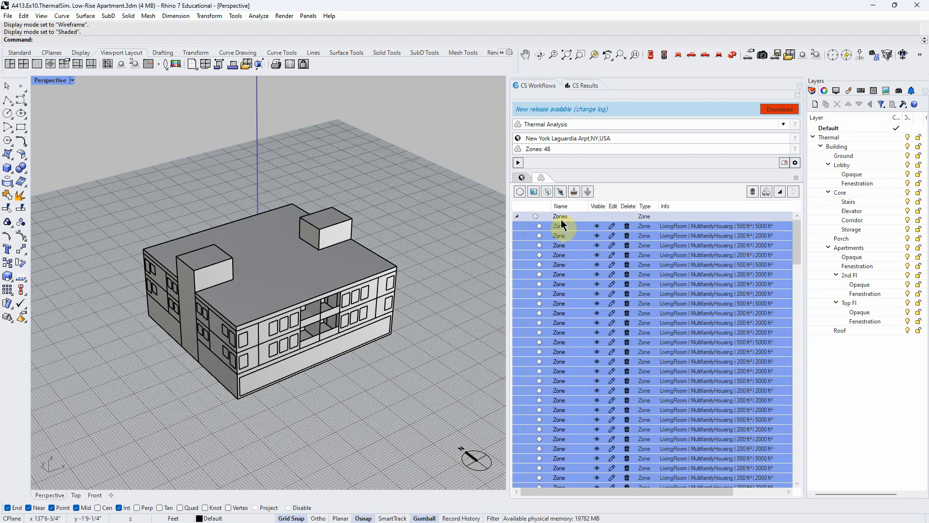
left_click(563, 220)
scroll(588, 280, "down", 20)
scroll(600, 460, "down", 3)
left_click(575, 477, "shift")
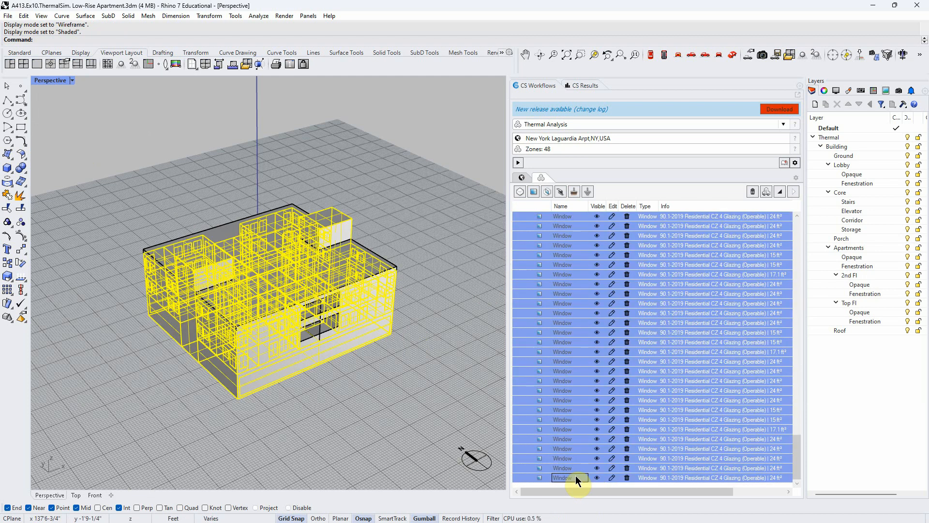
left_click(627, 226)
left_click(444, 287)
left_click(537, 226)
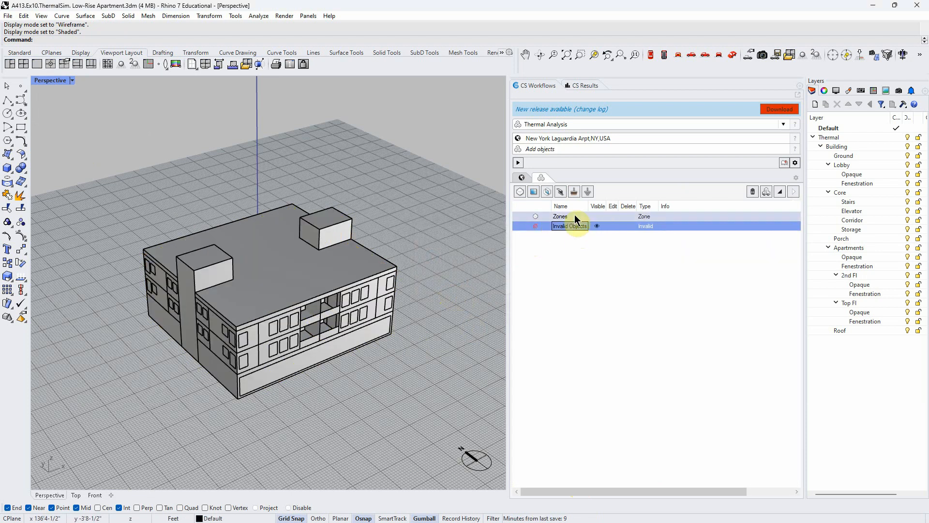
left_click(535, 218)
- Hide the Ground, Lobby, Core, Top Fl, Roof and Porch layers, leaving the 2nd Fl apartments displayed
right_click_drag(446, 303, 437, 328)
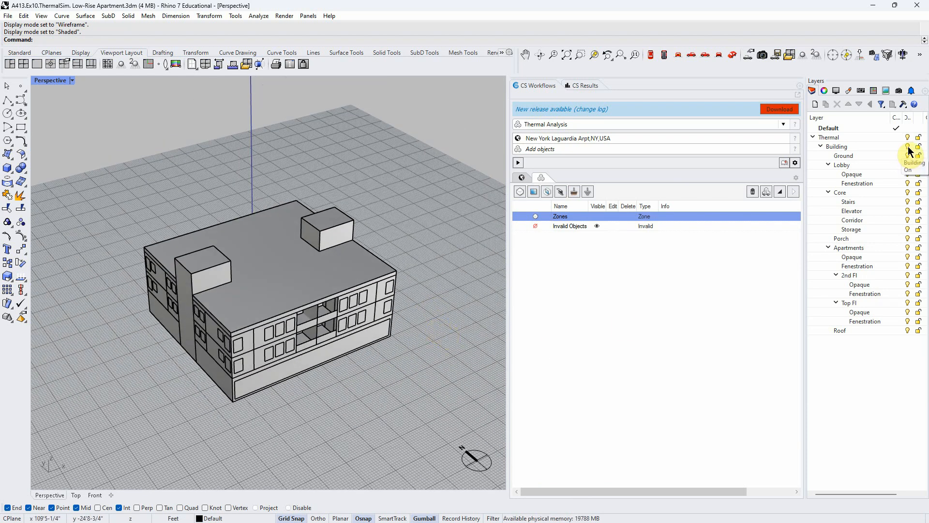
left_click(907, 165)
left_click(907, 164)
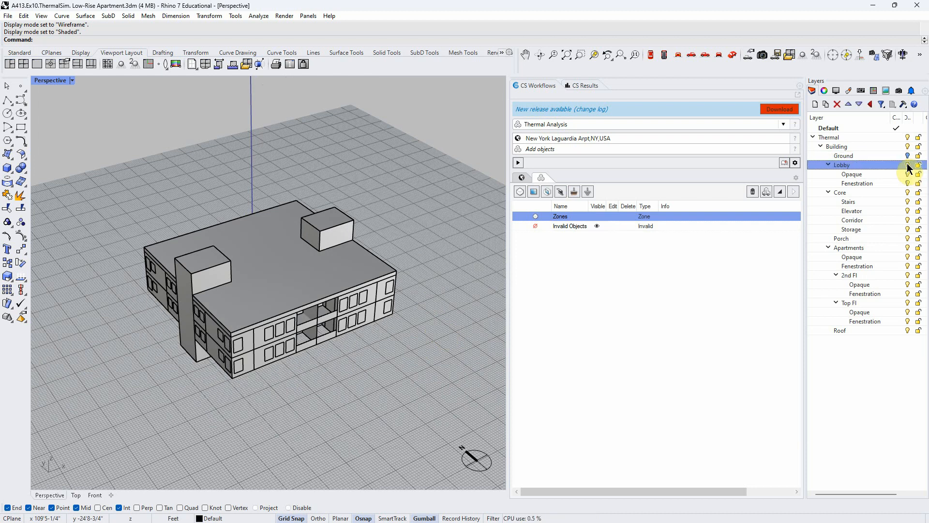
left_click(907, 192)
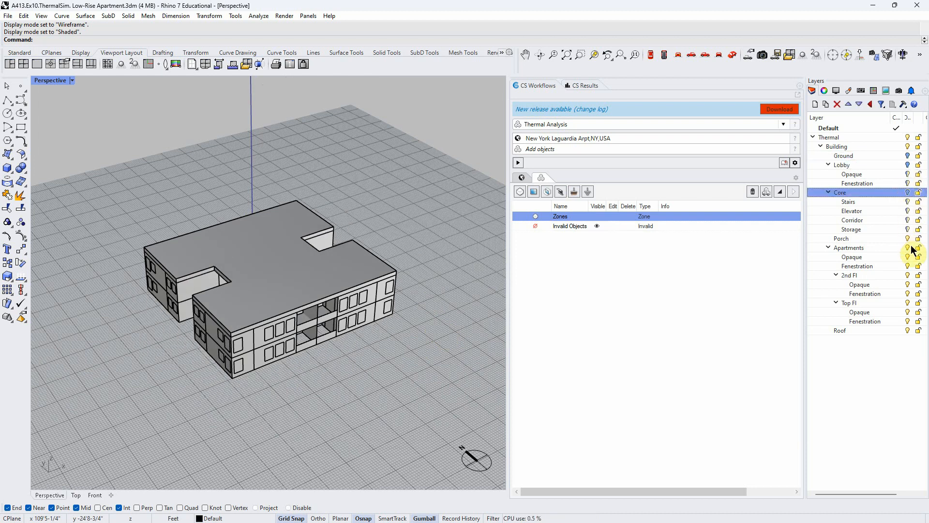
left_click(907, 302)
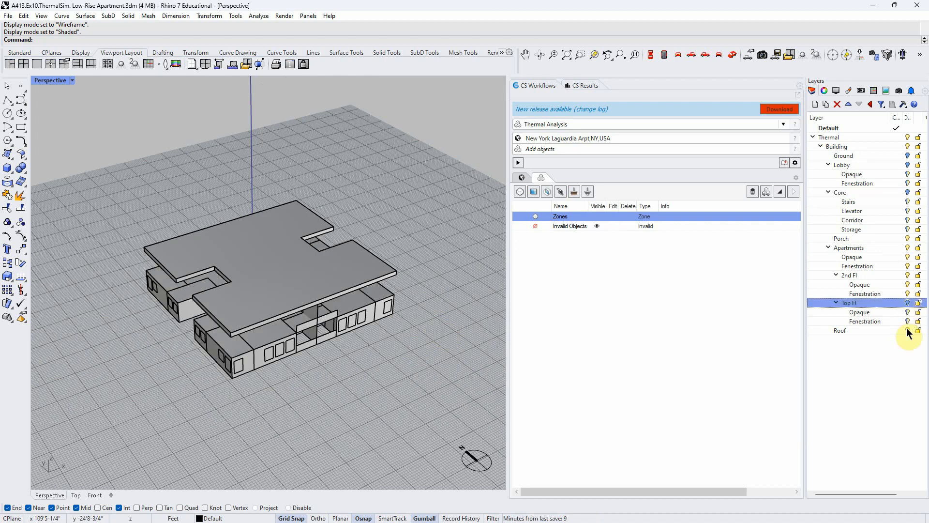
left_click(907, 330)
right_click_drag(421, 320, 392, 317)
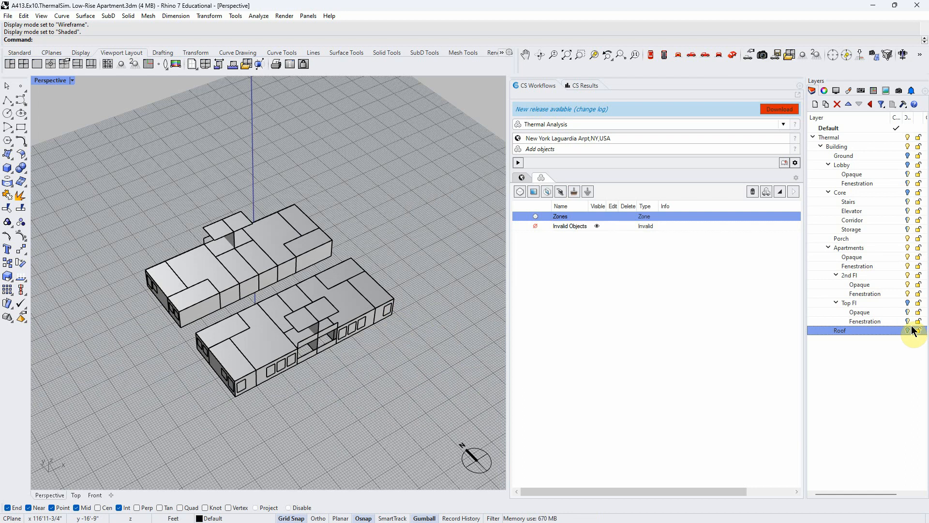
left_click(907, 238)
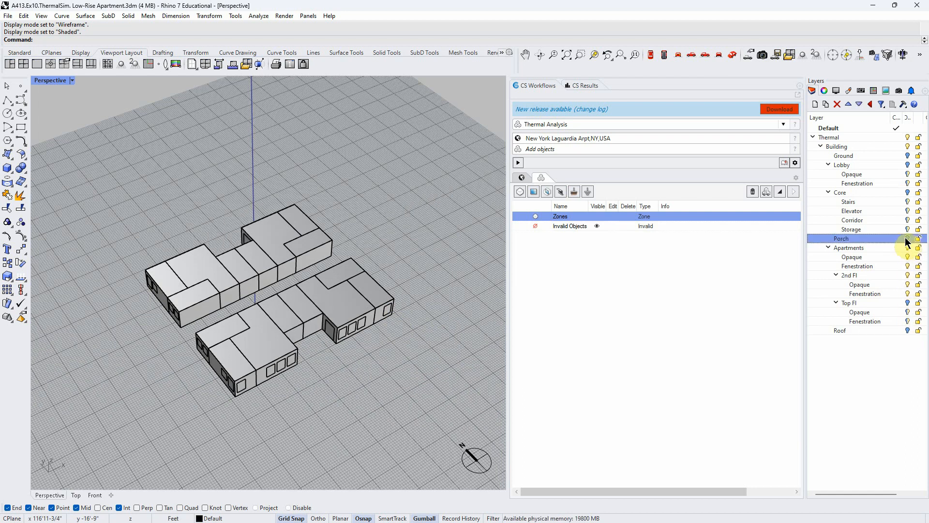
- Examine how the front apartment block on the 2nd floor is divided into polysurfaces, leaving nothing selected
mouse_move(265, 370)
right_mouse_down()
mouse_move(295, 373)
mouse_move(265, 353)
right_mouse_up()
left_click(267, 358)
left_click(285, 422)
right_click_drag(355, 406, 336, 424)
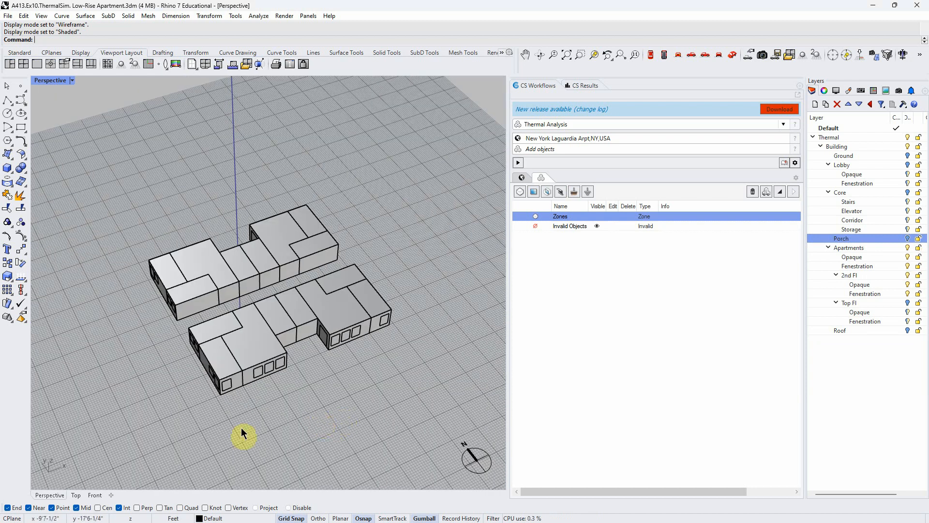
right_click_drag(264, 424, 258, 416)
scroll(288, 382, "up", 2)
left_click(289, 356)
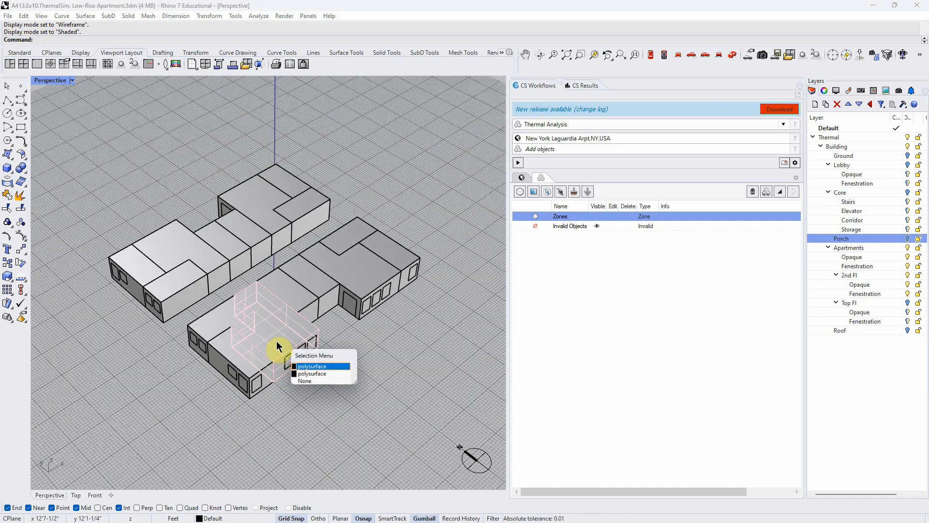
left_click(320, 375)
right_click_drag(322, 400, 373, 393)
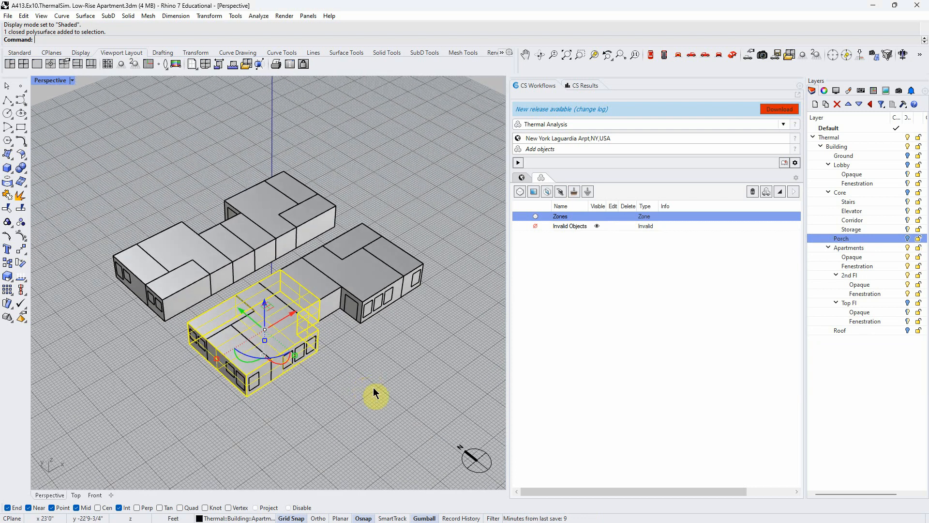
left_click(344, 396)
left_click(244, 374)
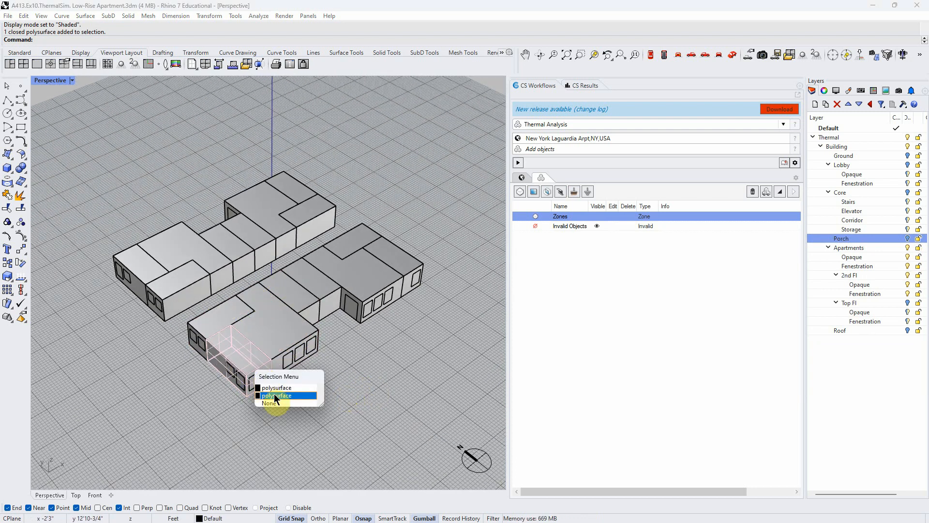
left_click(360, 403)
right_click_drag(360, 403, 358, 403)
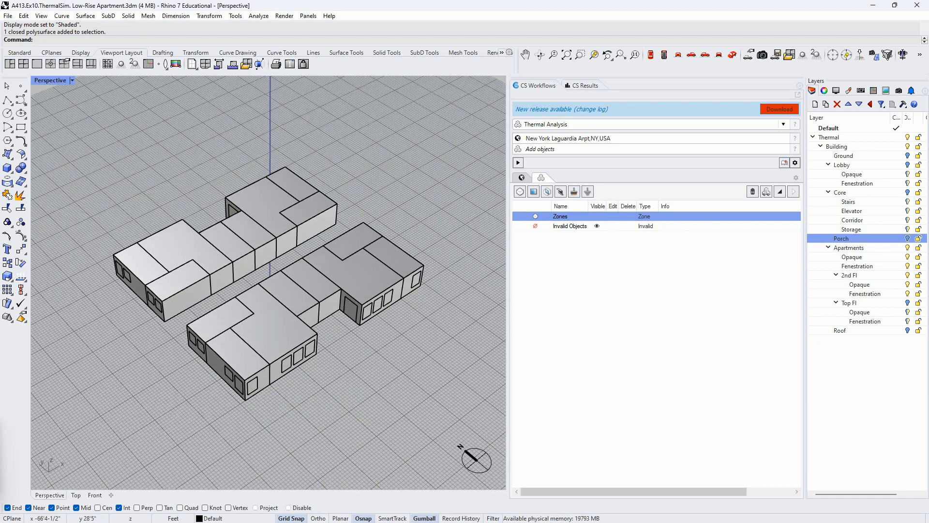
- Switch to the exercise PDF, review the three performance-level simulations and the eligible "90.1" templates, and return to the Rhino model
key("alt+Tab")
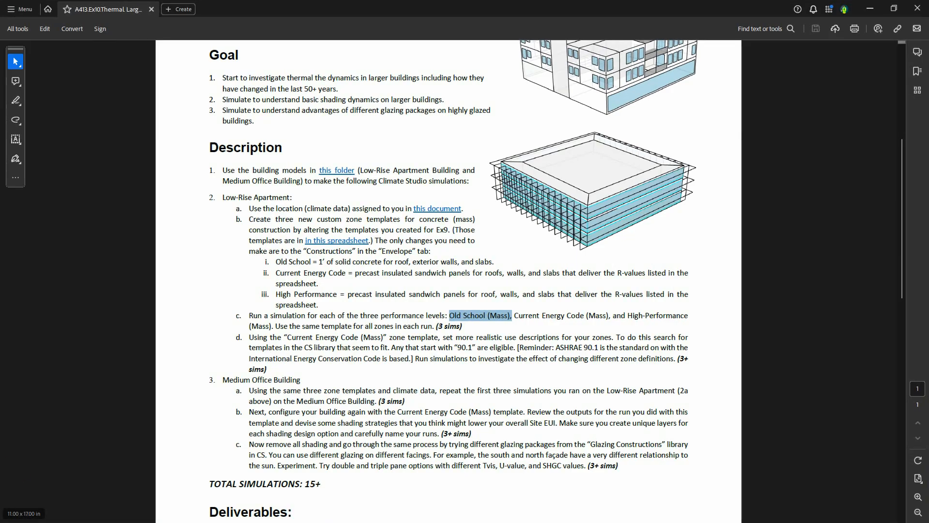
left_click(398, 294)
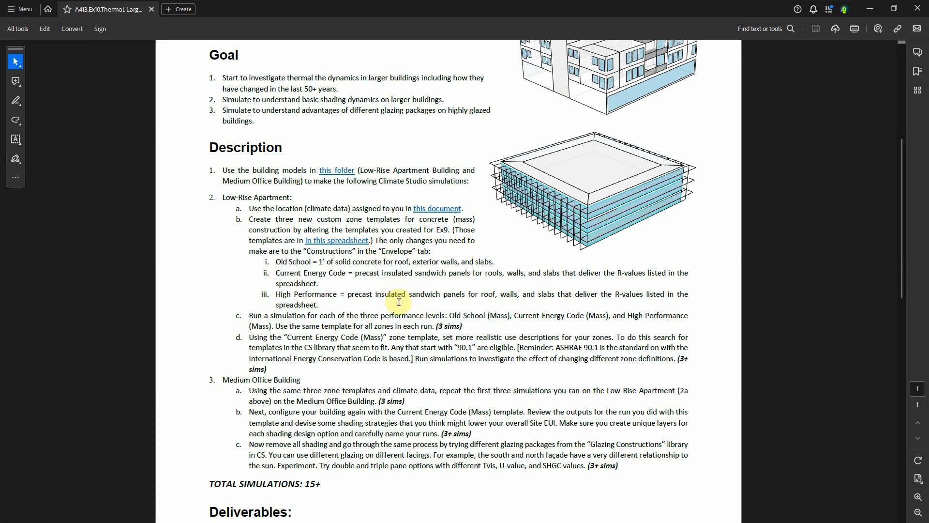
left_click_drag(248, 316, 462, 326)
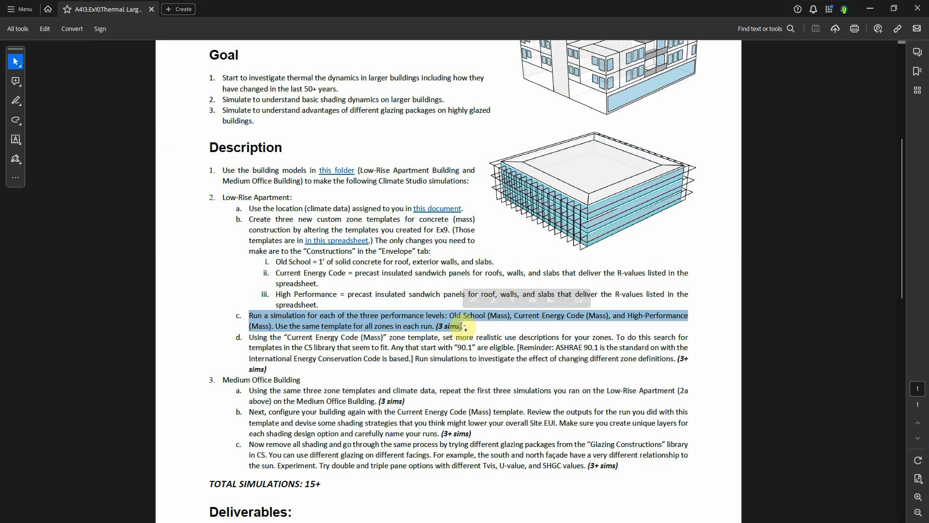
left_click(380, 377)
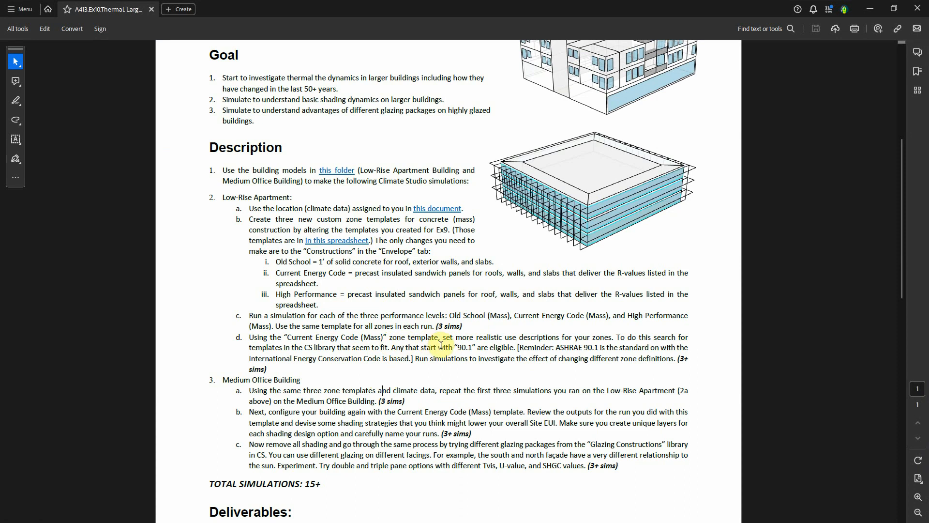
left_click_drag(391, 347, 505, 345)
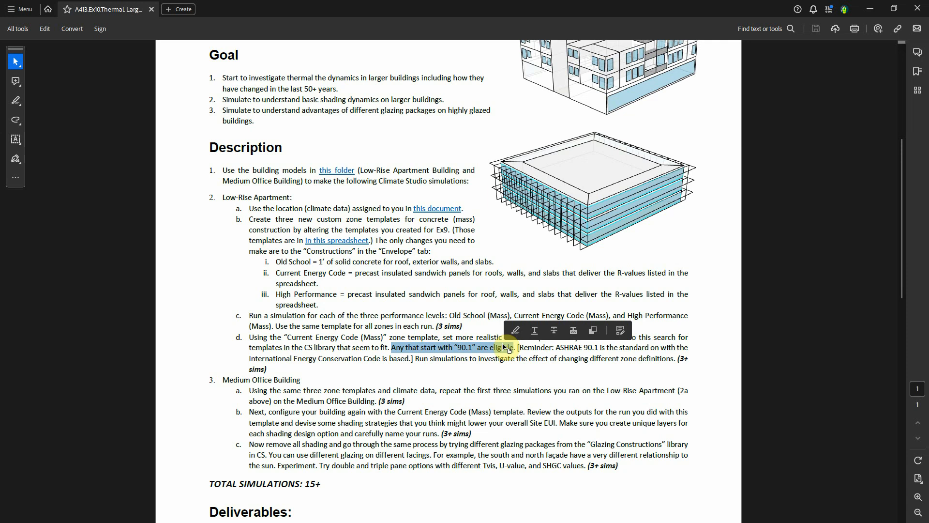
left_click(874, 9)
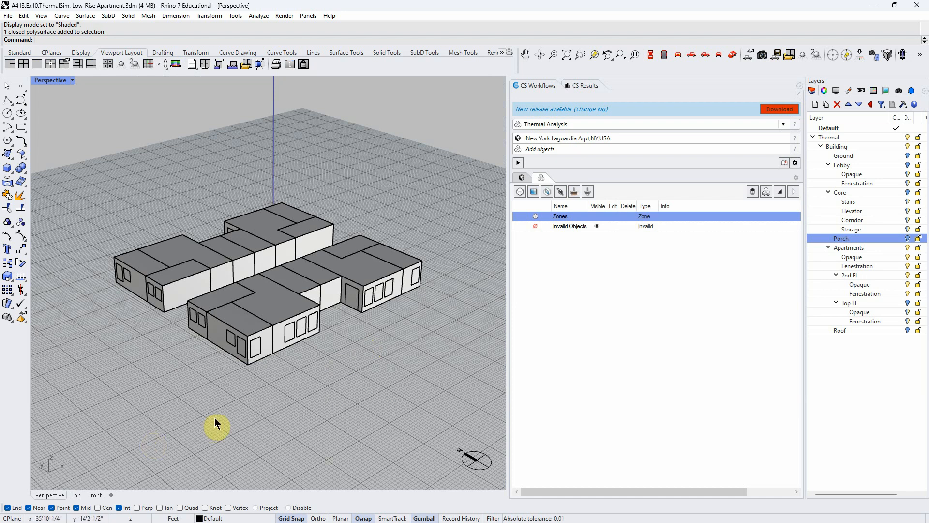
- Show the Lobby layer to examine how the lobby meets the apartments above, and hide the layer again
left_click(907, 165)
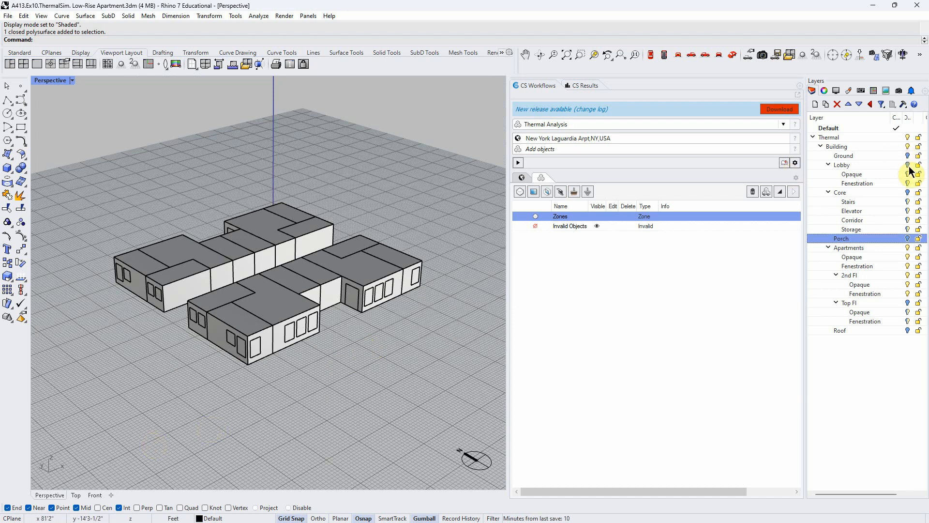
right_click_drag(403, 379, 258, 362)
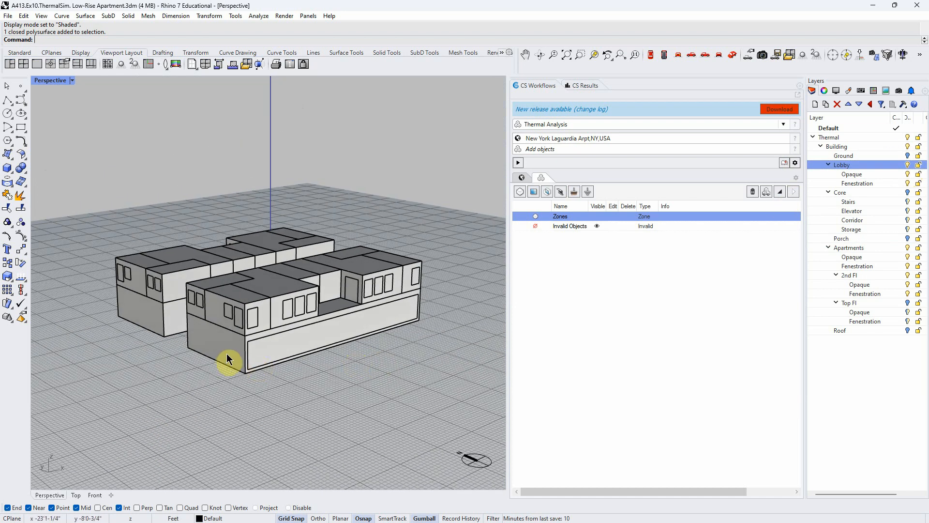
scroll(254, 346, "up", 4)
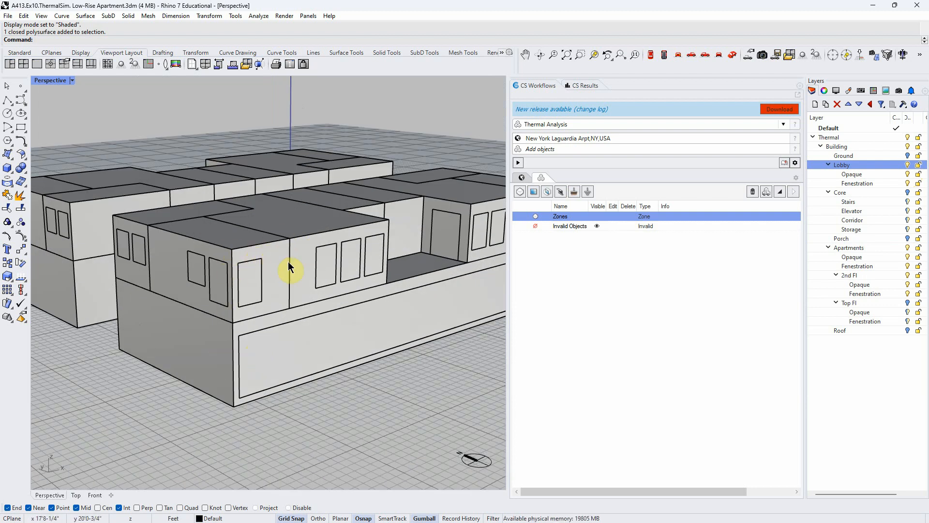
right_click_drag(289, 267, 289, 276)
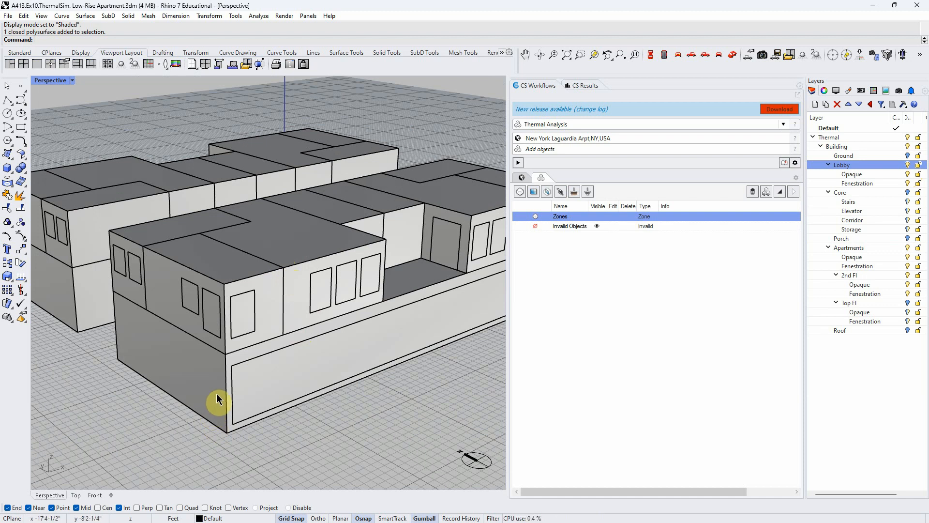
left_click(908, 165)
- Examine the overlapping volumes of the 2nd floor apartments by selecting all displayed geometry and clearing the selection
right_click_drag(368, 196, 330, 241)
right_click_drag(243, 264, 247, 292)
scroll(244, 290, "down", 7)
scroll(233, 289, "up", 2)
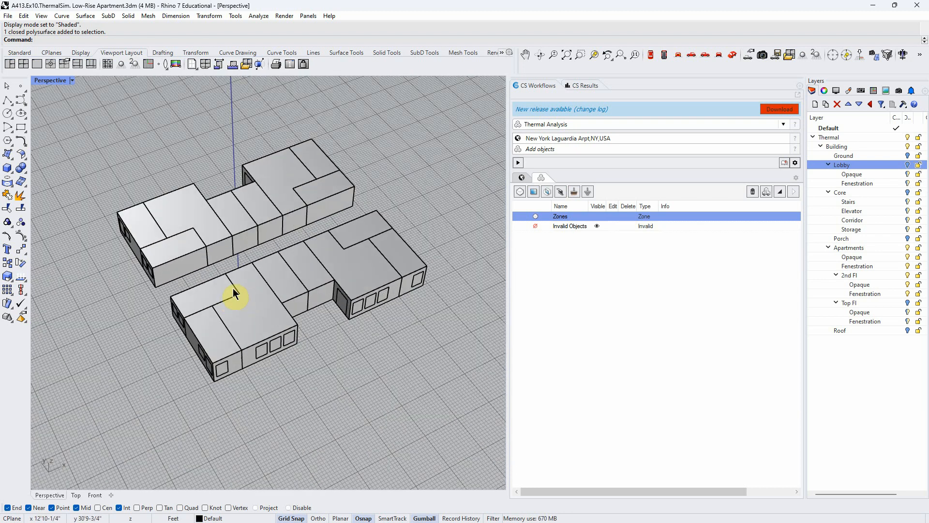
scroll(232, 289, "up", 2)
left_click(257, 315)
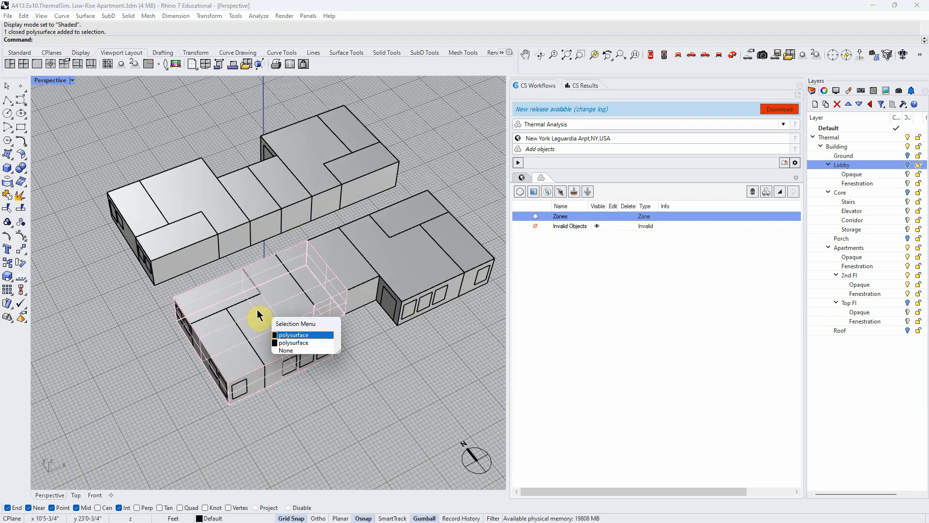
left_click(291, 350)
right_click_drag(332, 405, 281, 375)
scroll(159, 342, "down", 2)
left_click_drag(455, 398, 167, 278)
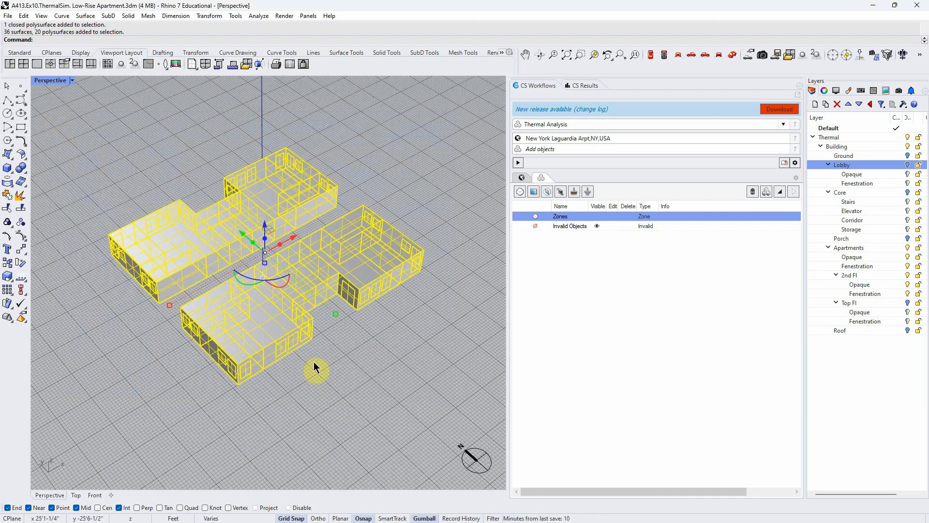
left_click(380, 386)
mouse_move(385, 394)
right_mouse_down()
mouse_move(295, 382)
mouse_move(305, 394)
right_mouse_up()
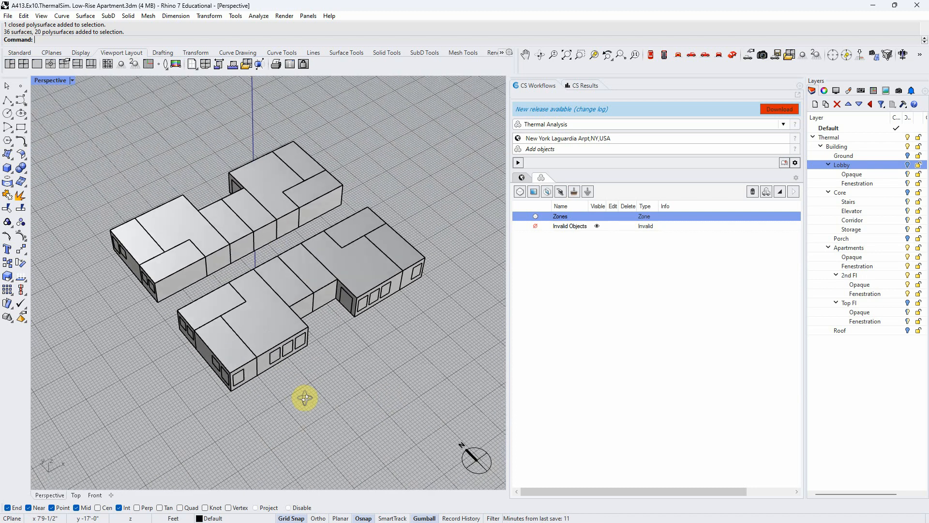
- Examine the overlapping polysurfaces in the front corner apartment of the 2nd floor, leaving nothing selected
left_click(215, 347)
left_click(263, 367)
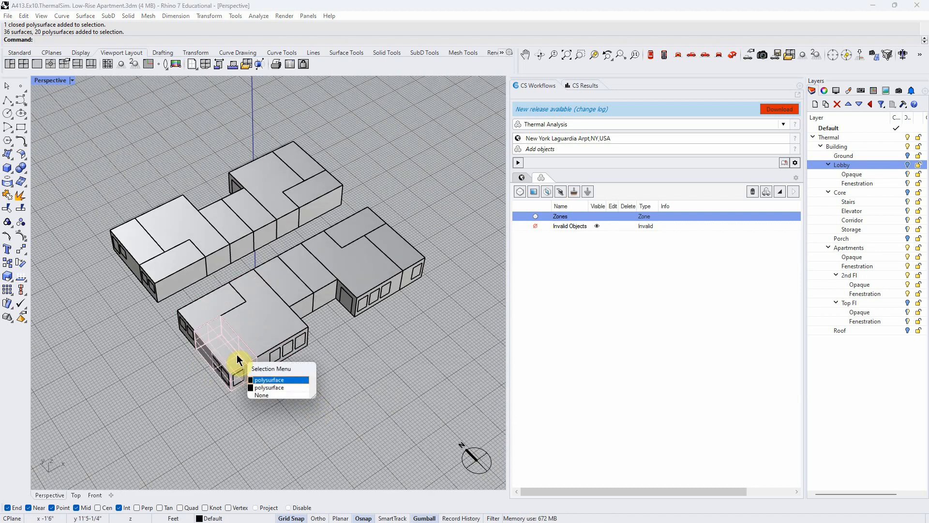
left_click(266, 387)
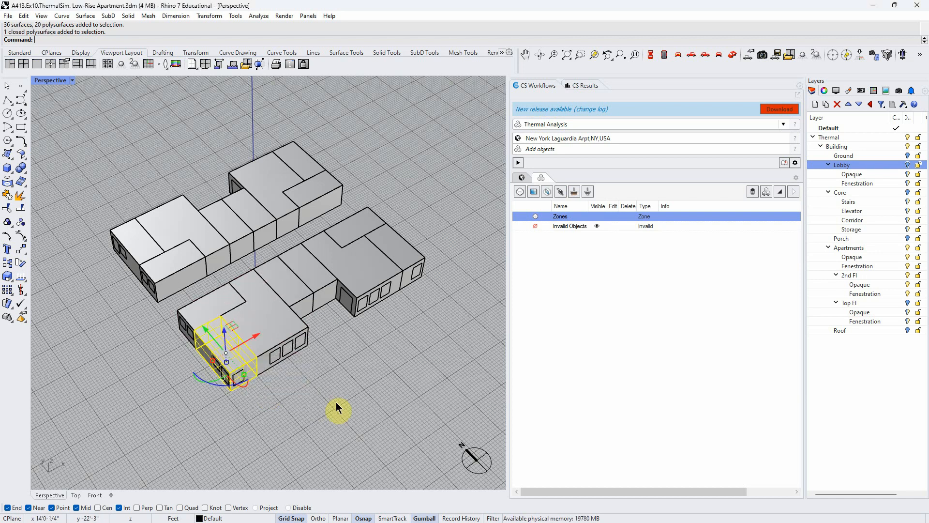
left_click(326, 409)
right_click_drag(328, 409, 323, 406)
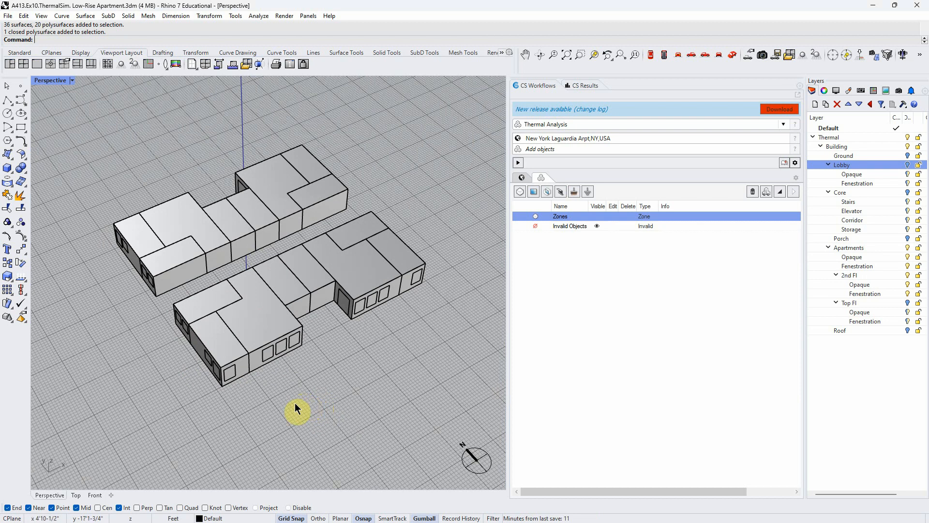
- Select the four full-apartment volumes on the 2nd floor and turn them into thermal zones with the default Residential template
left_click(264, 334)
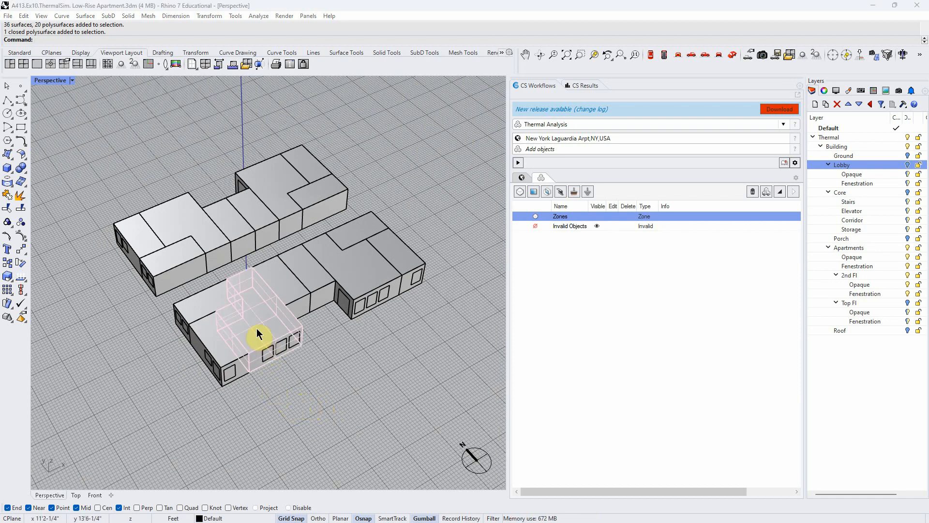
left_click(296, 361)
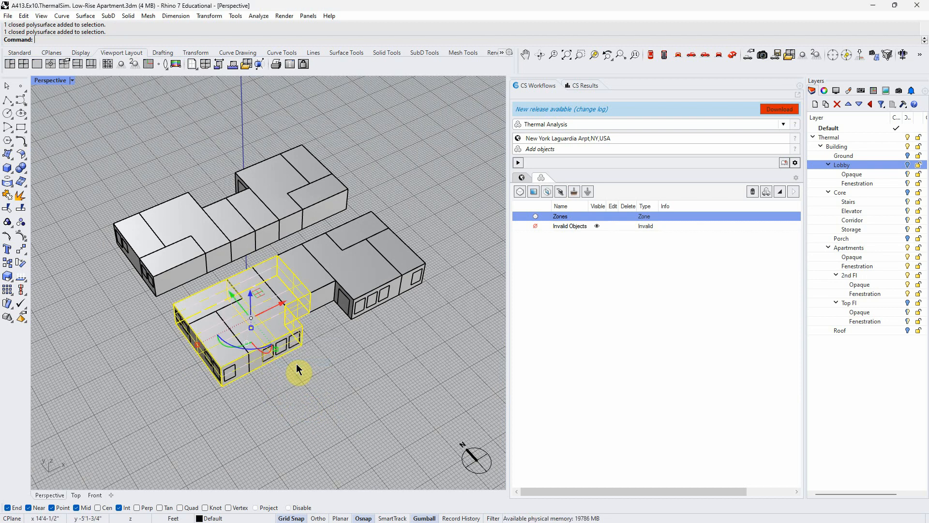
left_click(339, 255, "shift")
left_click(379, 284)
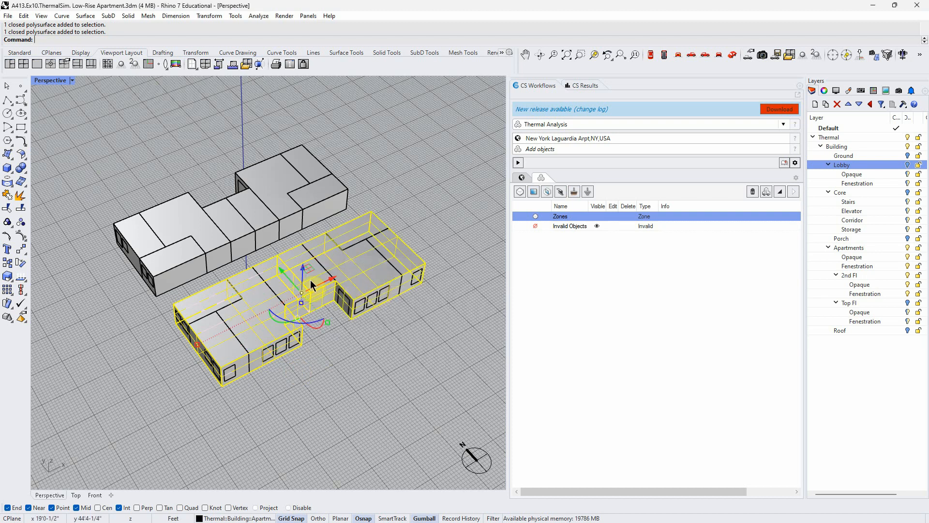
left_click(199, 228, "shift")
left_click(235, 260)
left_click(290, 184, "shift")
left_click(317, 212)
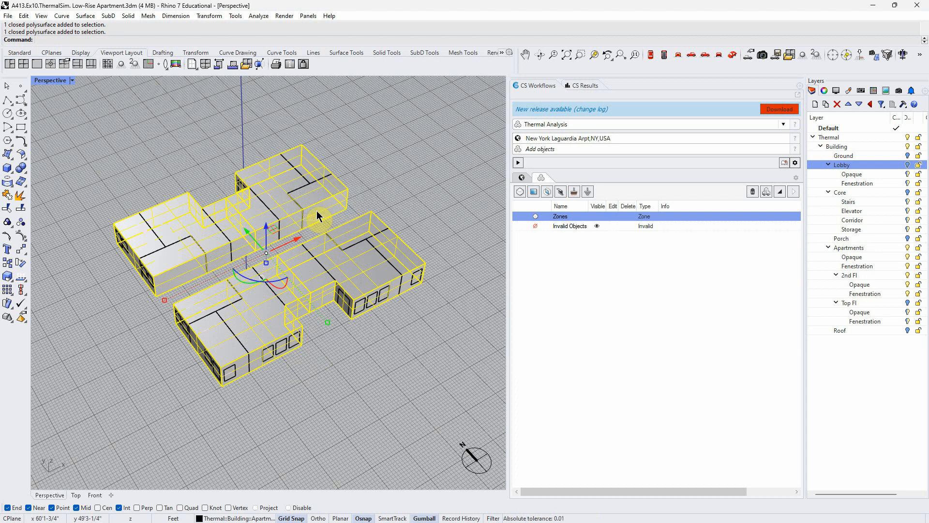
left_click(519, 192)
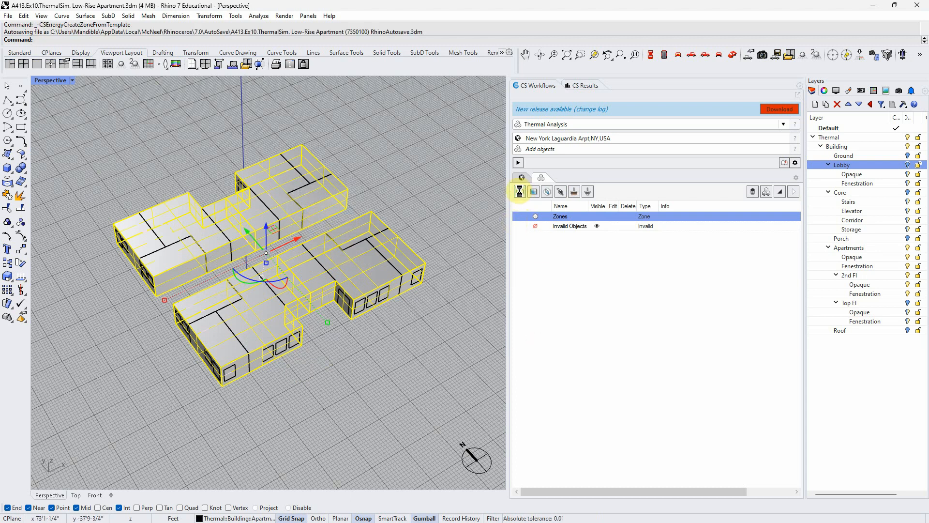
left_click(465, 379)
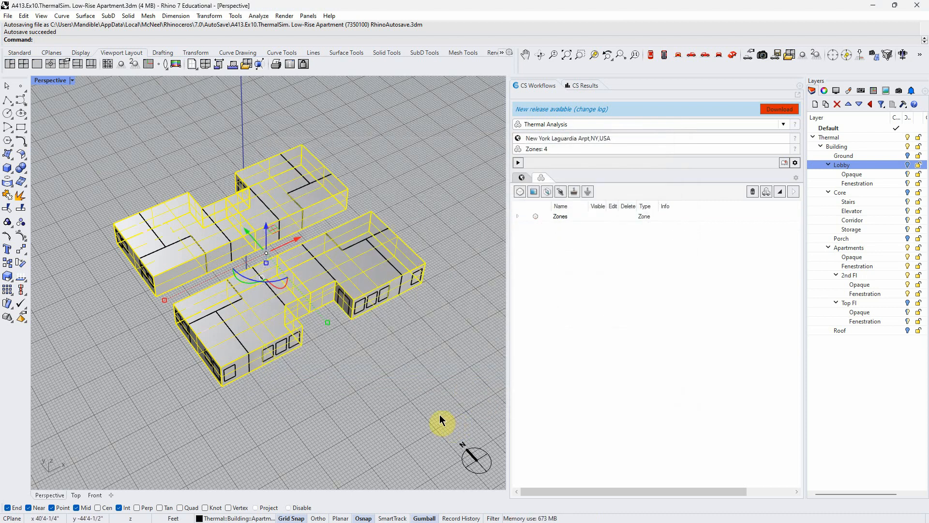
- Inspect the zoned 2nd floor apartments in Wireframe display with nothing selected
right_click_drag(438, 407, 431, 380)
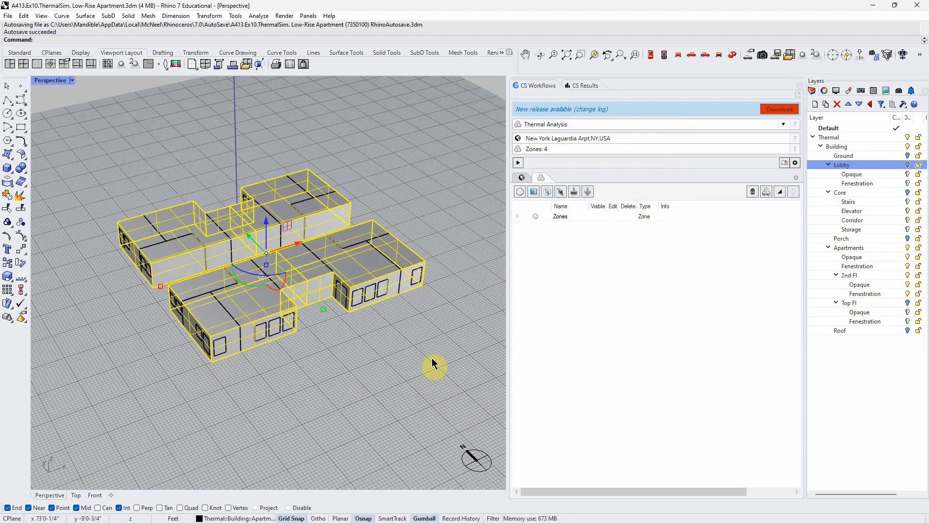
left_click(72, 80)
left_click(66, 115)
left_click(303, 358)
right_click_drag(310, 364, 360, 360)
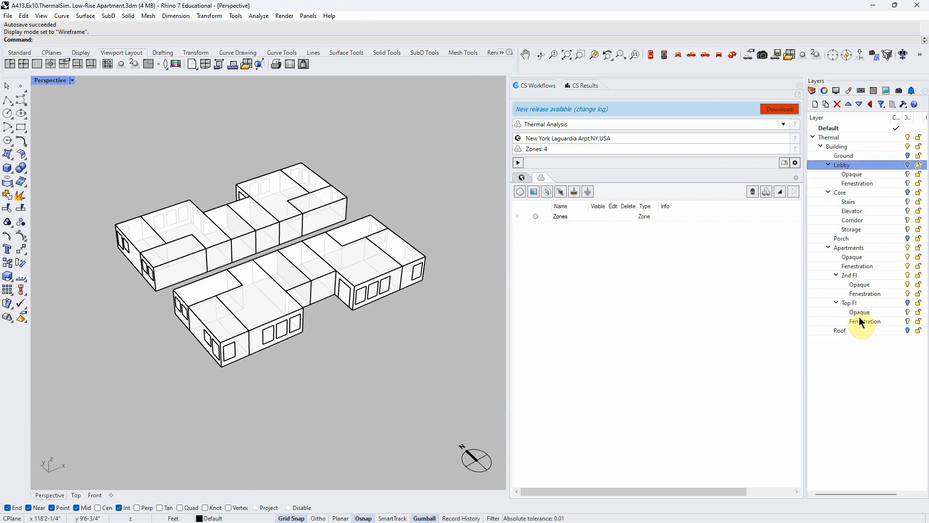
- Show the Top Fl layer in place of the 2nd Fl layer and return the perspective viewport to Shaded display
left_click(907, 303)
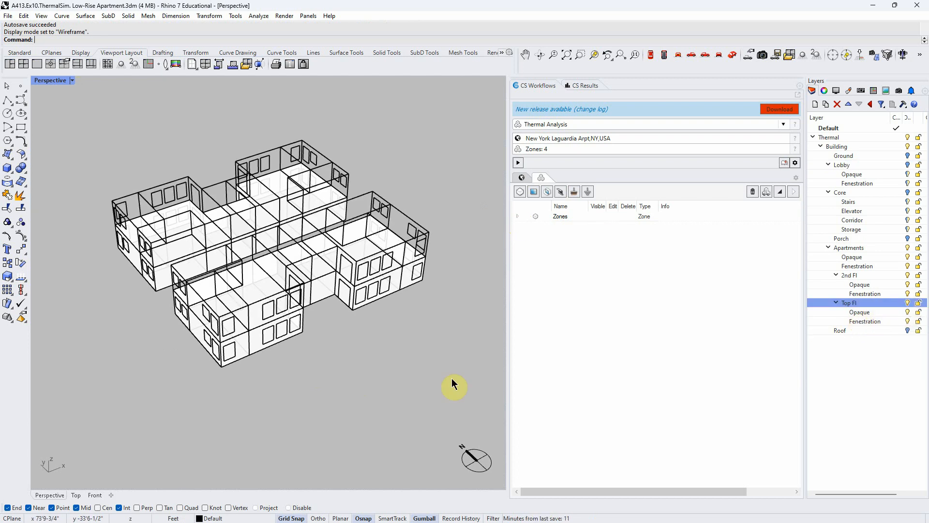
left_click(908, 275)
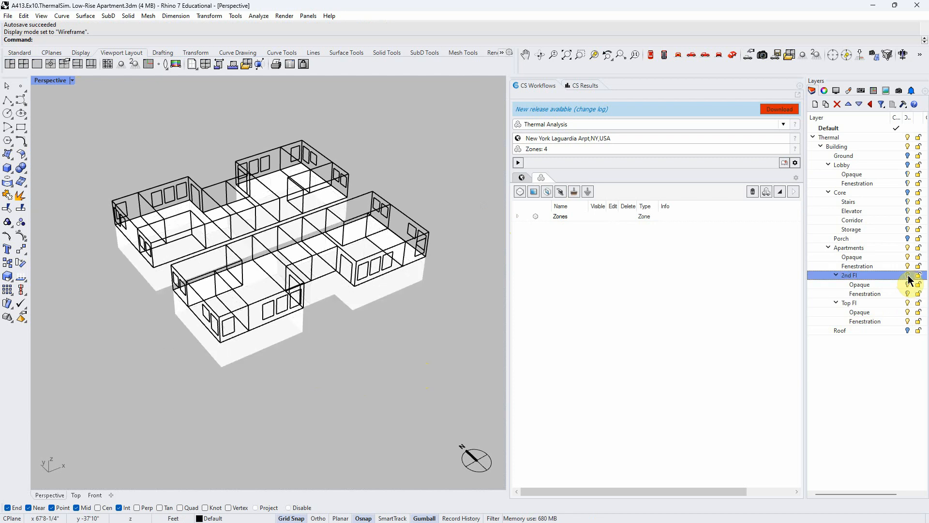
left_click(72, 80)
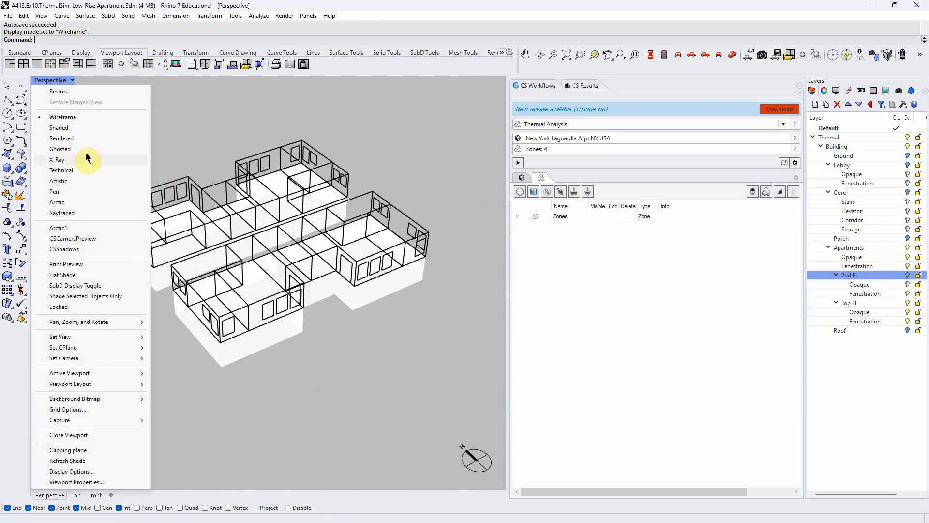
left_click(59, 127)
- Select the four full-apartment volumes on the top floor and create thermal zones from the Residential template for them
left_click(291, 301)
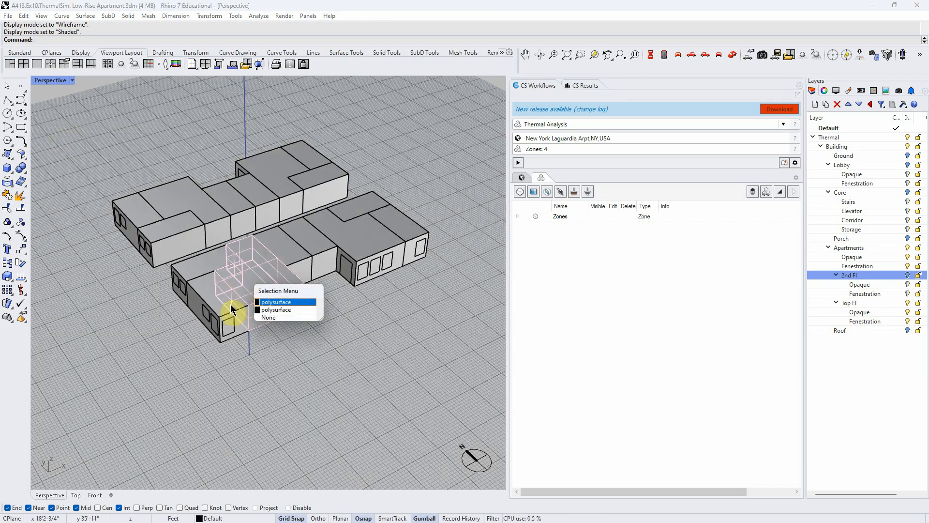
left_click(278, 308)
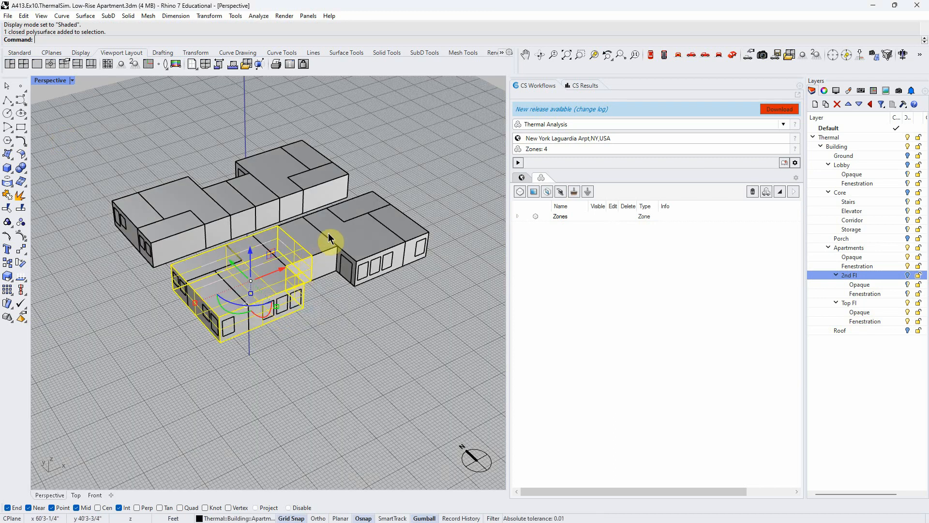
left_click(358, 244)
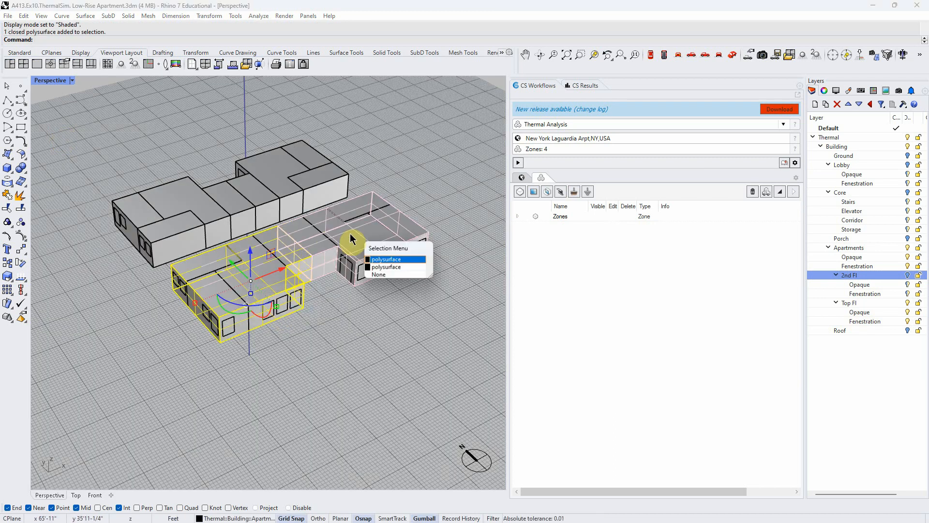
left_click(377, 263)
left_click(185, 206)
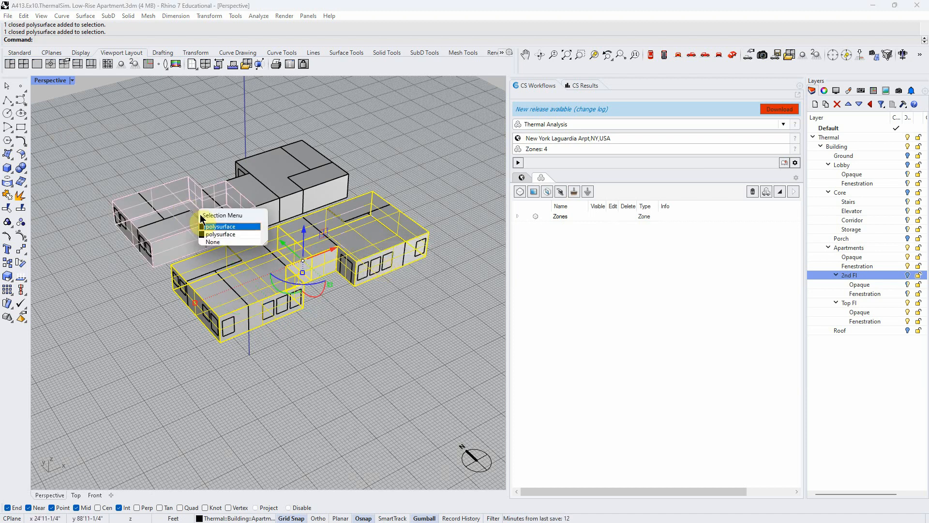
left_click(237, 226)
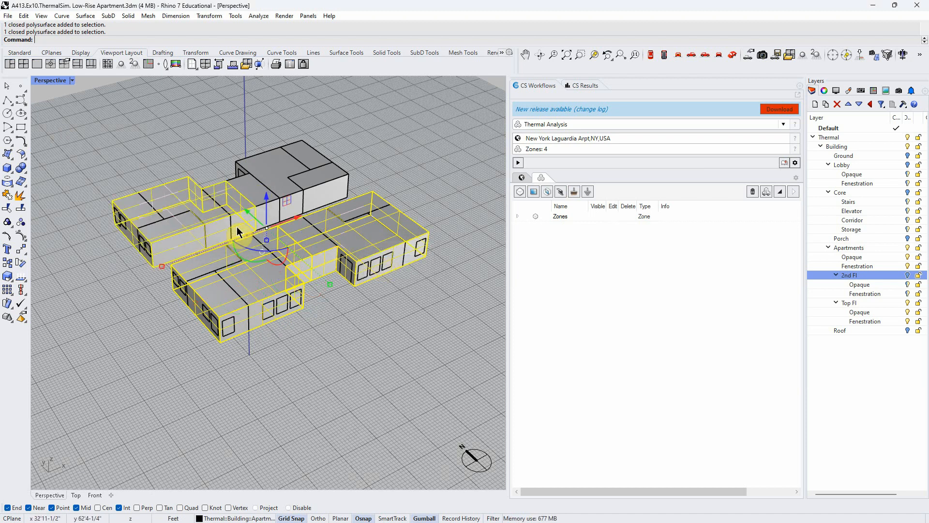
left_click(286, 174)
left_click(311, 200)
left_click(541, 190)
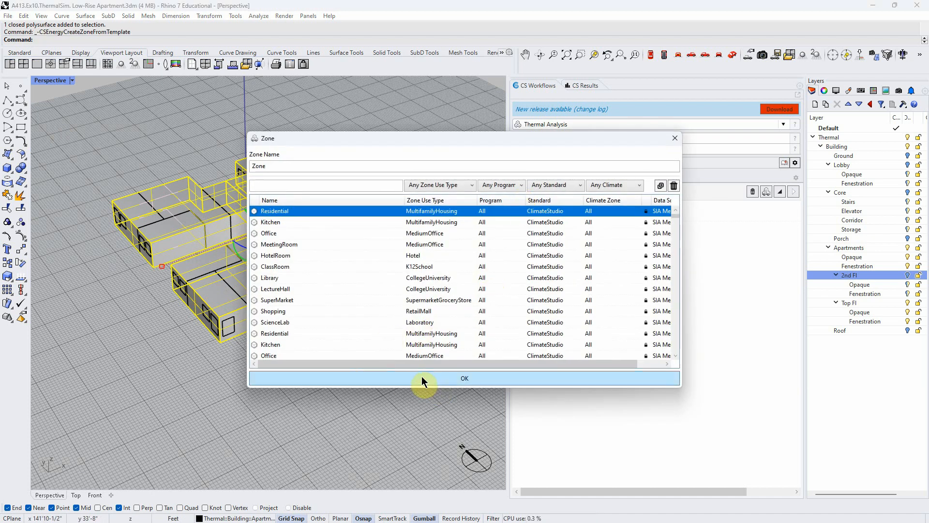
left_click(421, 378)
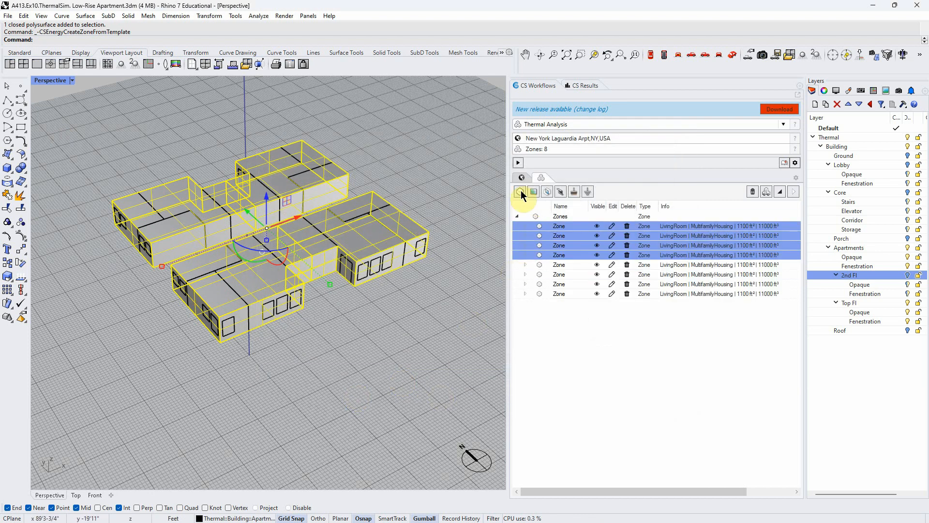
- Set the perspective viewport to Wireframe and show the 2nd Fl layer together with the top floor, clearing the selection
left_click(71, 81)
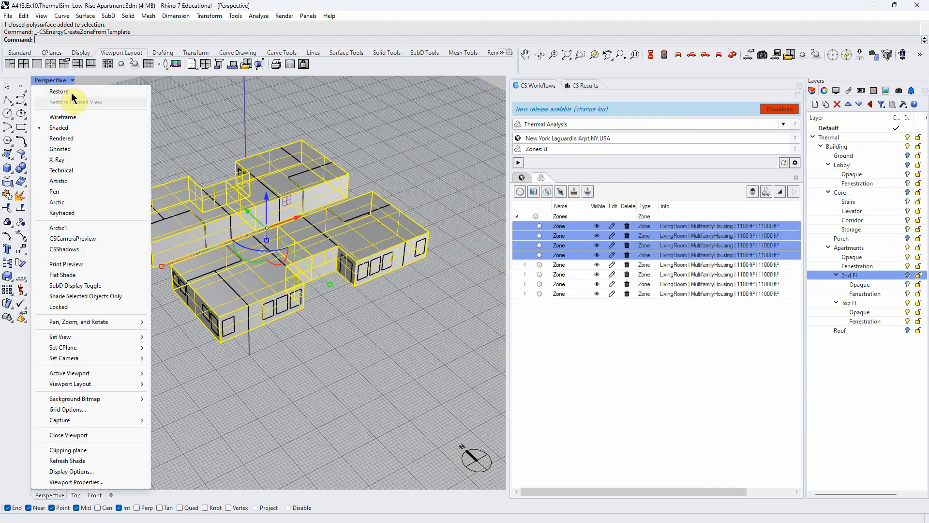
left_click(62, 118)
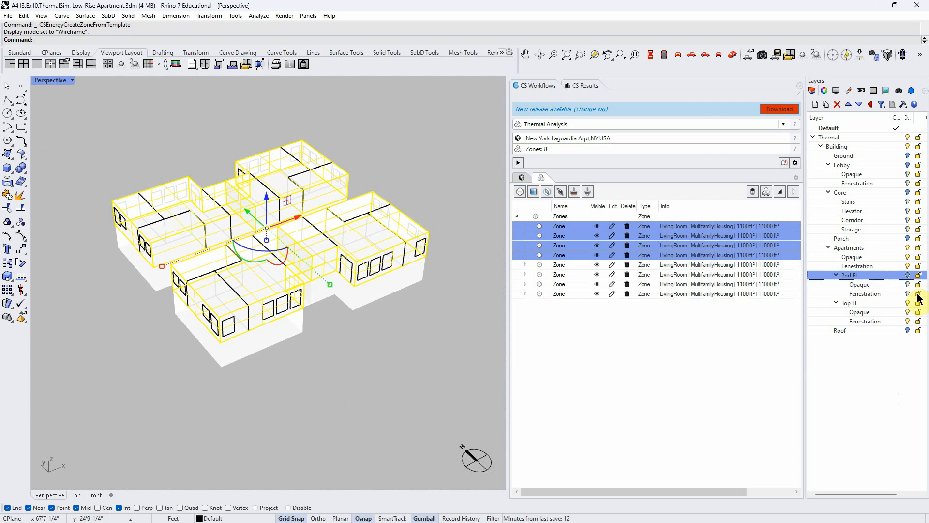
left_click(908, 276)
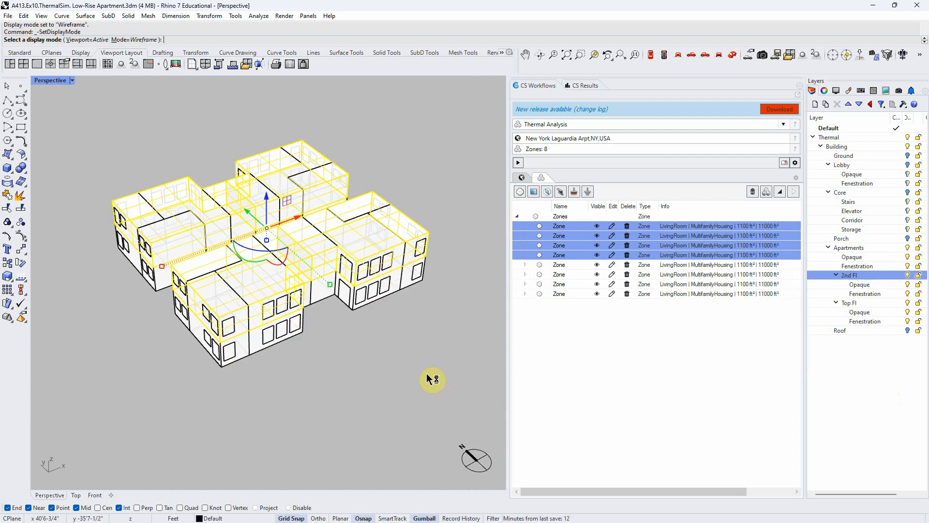
left_click(410, 342)
right_click_drag(358, 363, 362, 334)
- Examine the top floor apartments with the 2nd Fl layer hidden, and show that layer again
left_click(908, 275)
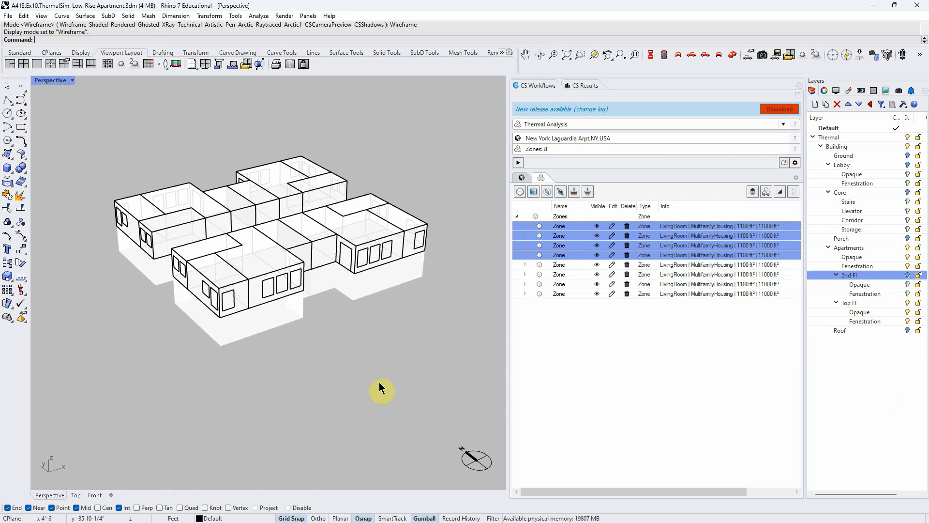
scroll(317, 314, "up", 3)
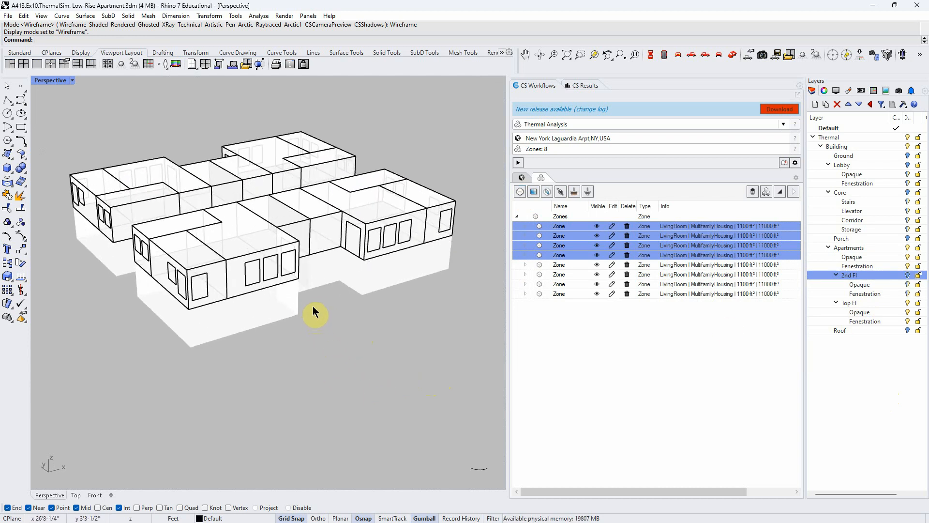
scroll(313, 314, "up", 3)
scroll(341, 323, "down", 3)
scroll(341, 319, "down", 4)
right_click_drag(340, 319, 346, 363)
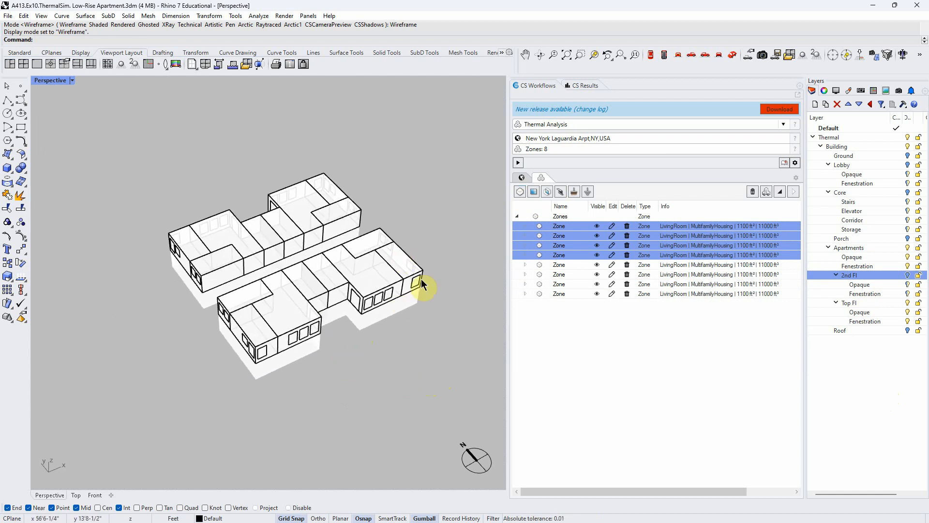
left_click(907, 274)
mouse_move(386, 408)
right_mouse_down()
mouse_move(379, 385)
mouse_move(378, 412)
mouse_move(396, 408)
mouse_move(375, 396)
mouse_move(379, 382)
mouse_move(390, 409)
right_mouse_up()
- Show the Core layer and select all objects on its Stairs, Elevator, Corridor and Storage sublayers
left_click(867, 201)
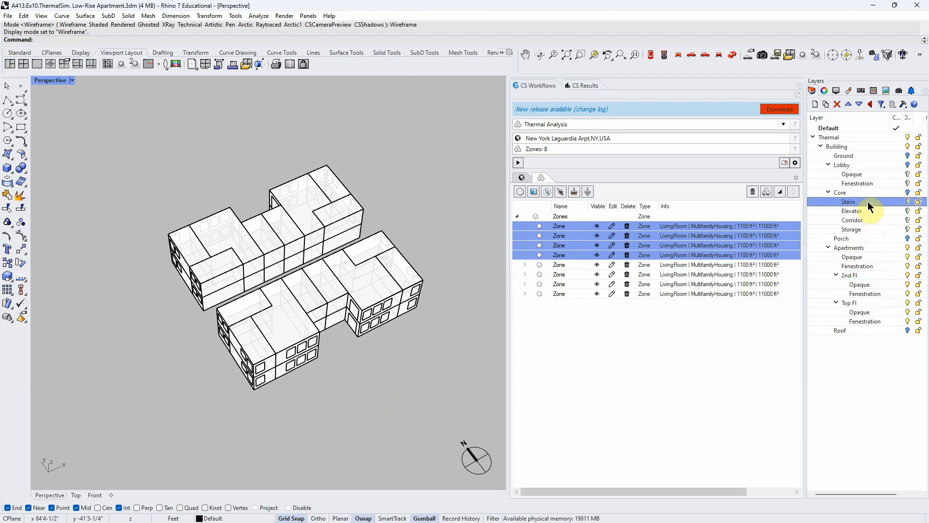
left_click(875, 228, "shift")
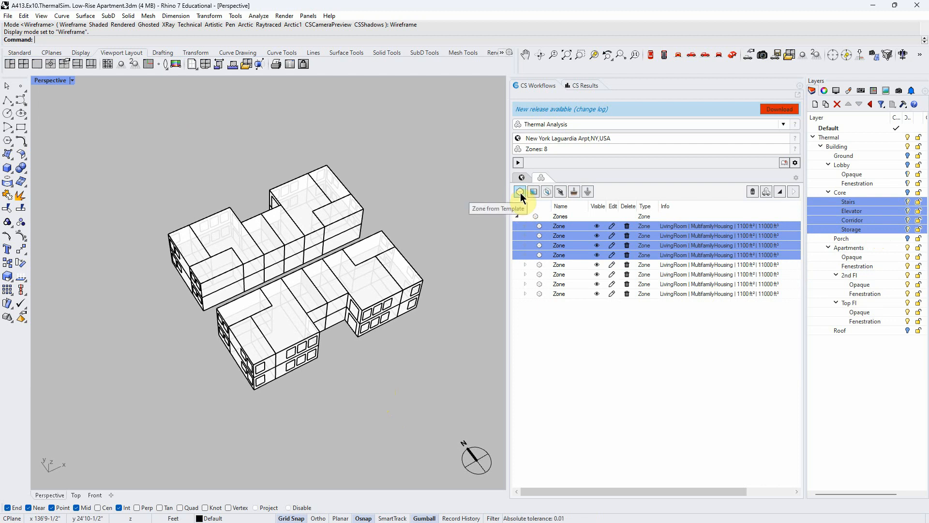
left_click(907, 192)
left_click(888, 202)
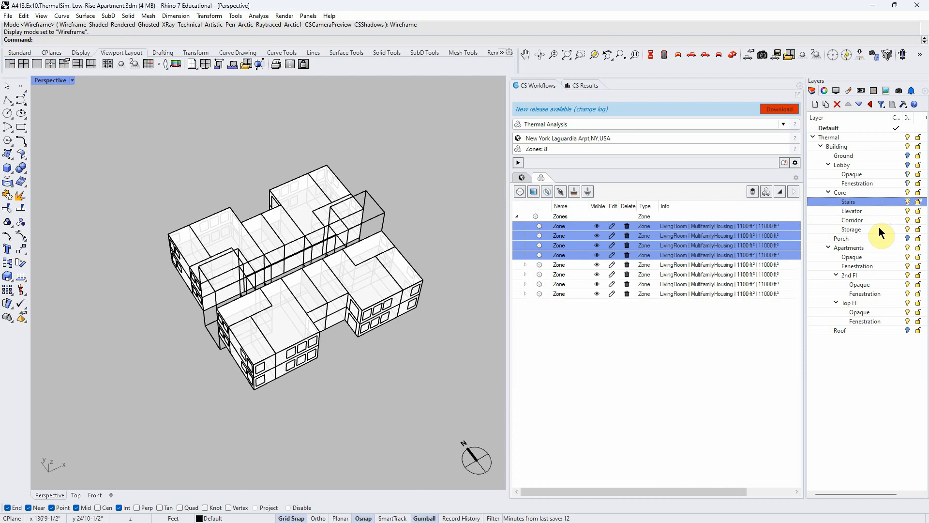
left_click(878, 229, "shift")
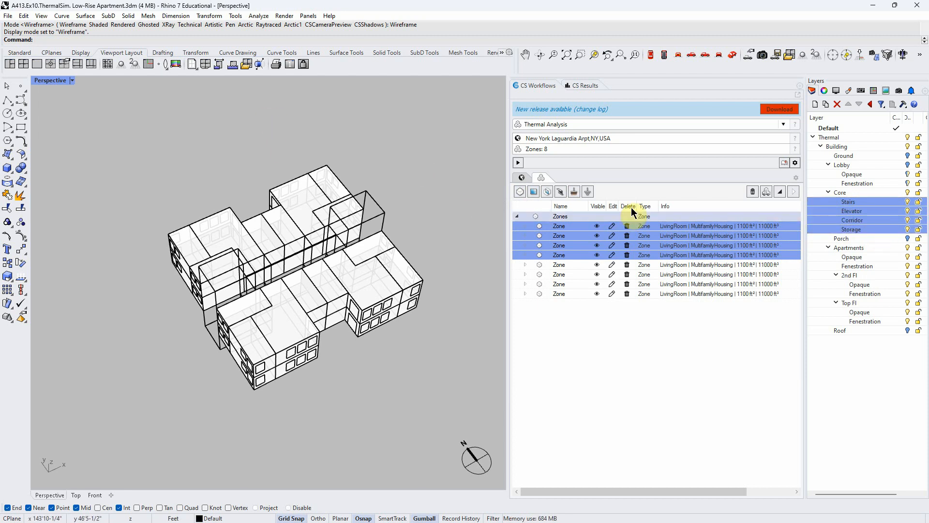
right_click(890, 202)
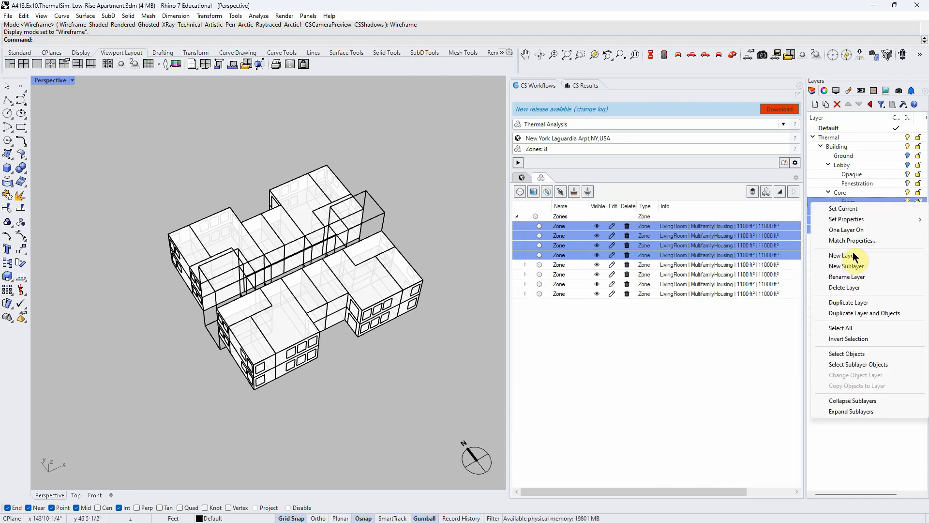
left_click(854, 355)
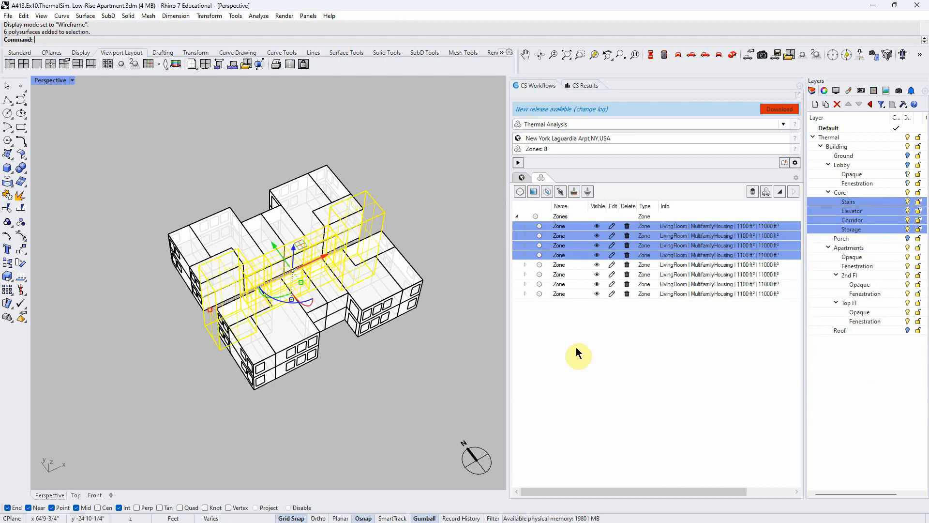
- Create thermal zones from the Residential template for the selected core volumes
right_click_drag(353, 392, 403, 370)
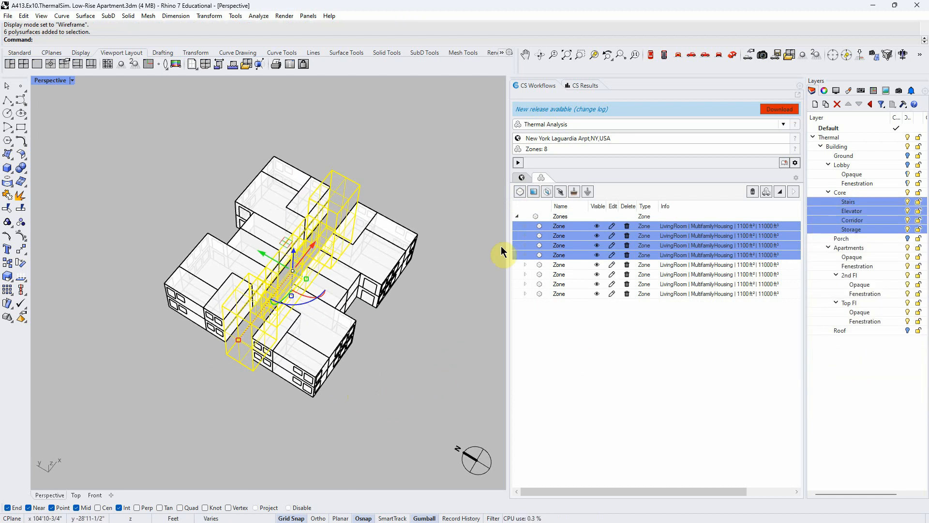
left_click(521, 194)
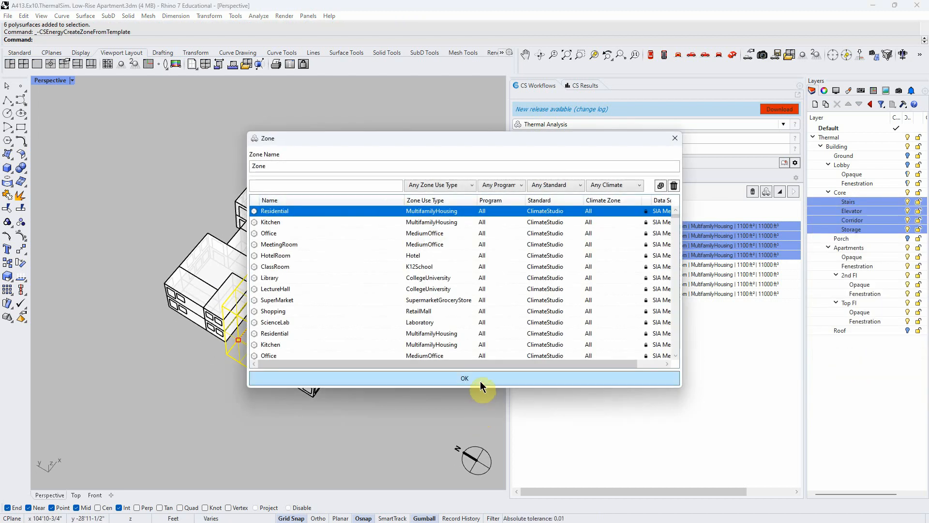
left_click(475, 380)
right_click_drag(426, 398, 363, 316)
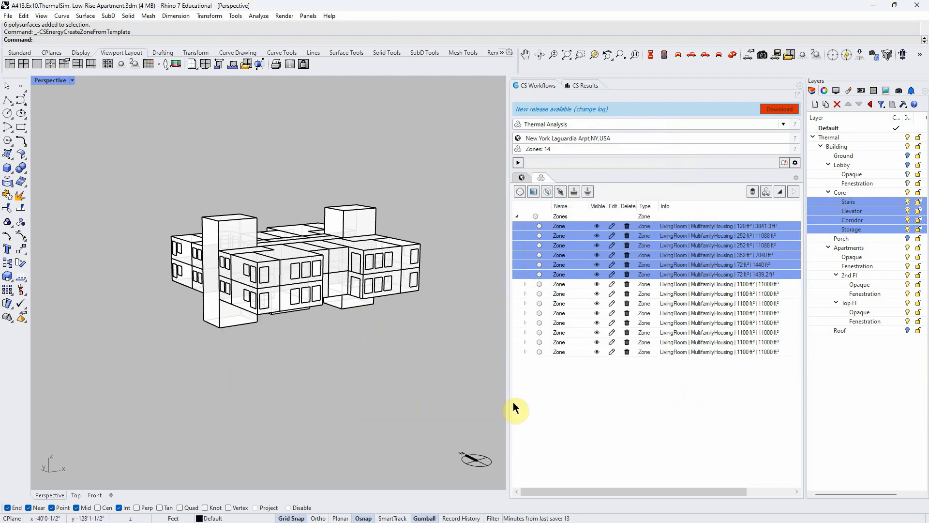
right_click_drag(370, 394, 367, 426)
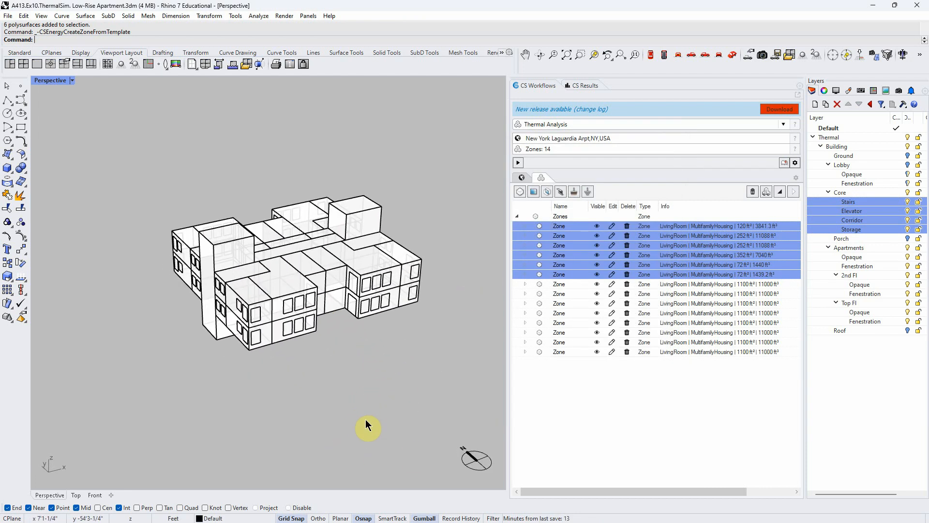
- Show the Lobby layer and set the perspective viewport to Shaded display
left_click(908, 166)
left_click(70, 81)
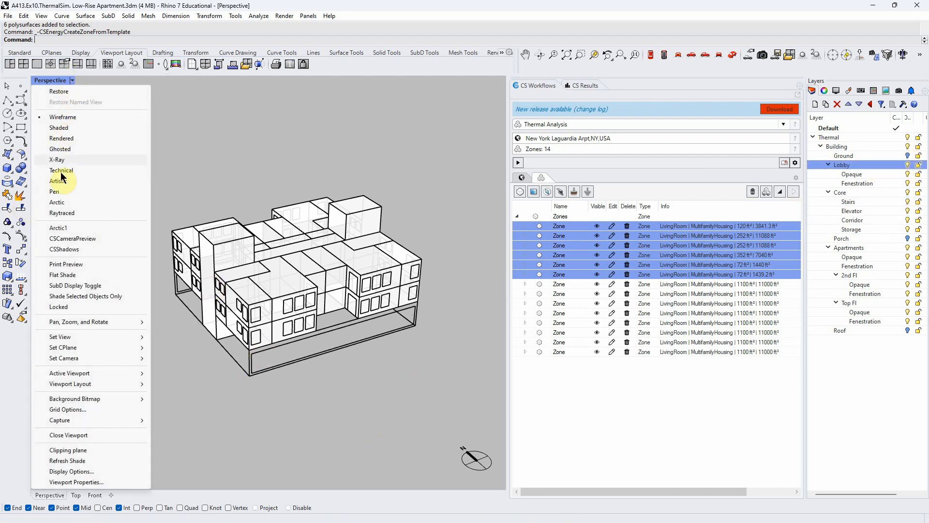
left_click(57, 128)
- Select the ground-level lobby volume, create a thermal zone from the Residential template for it, and clear the selection
left_click(240, 356)
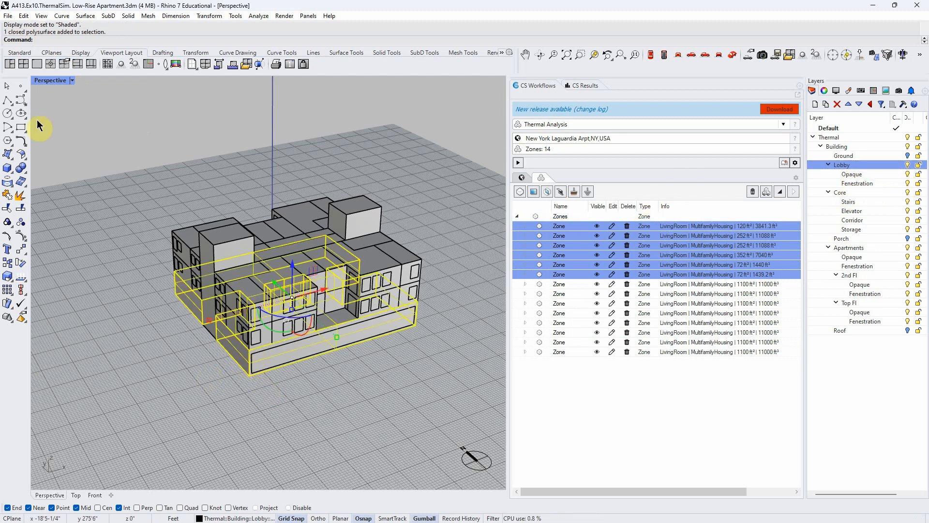
left_click(521, 194)
left_click(437, 377)
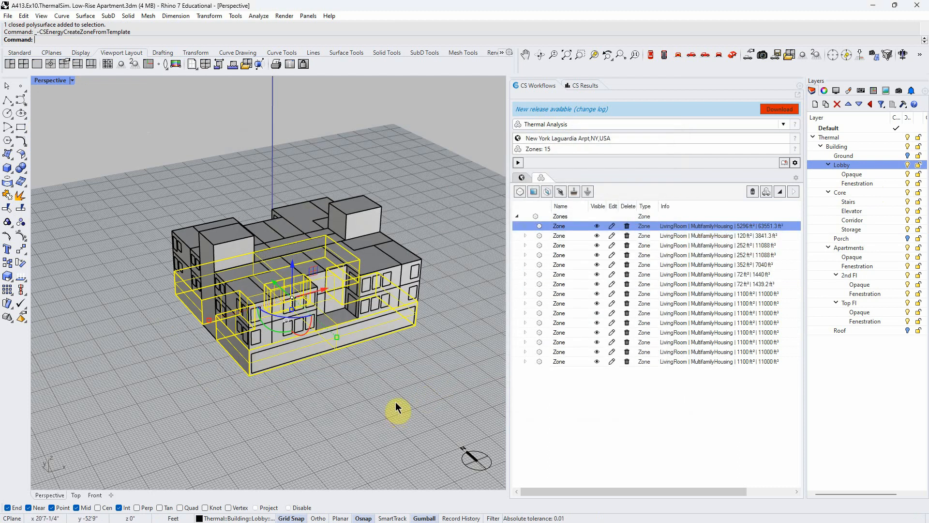
left_click(395, 405)
- Examine the fully zoned building in Wireframe display, up close and as a whole
mouse_move(393, 387)
right_mouse_down()
mouse_move(400, 416)
mouse_move(394, 399)
right_mouse_up()
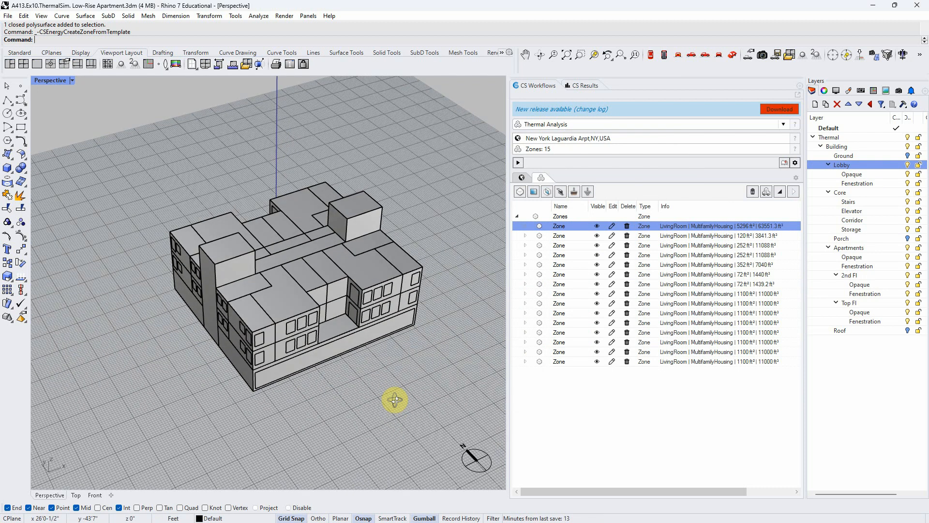
left_click(72, 80)
left_click(68, 118)
right_click_drag(215, 304, 376, 386)
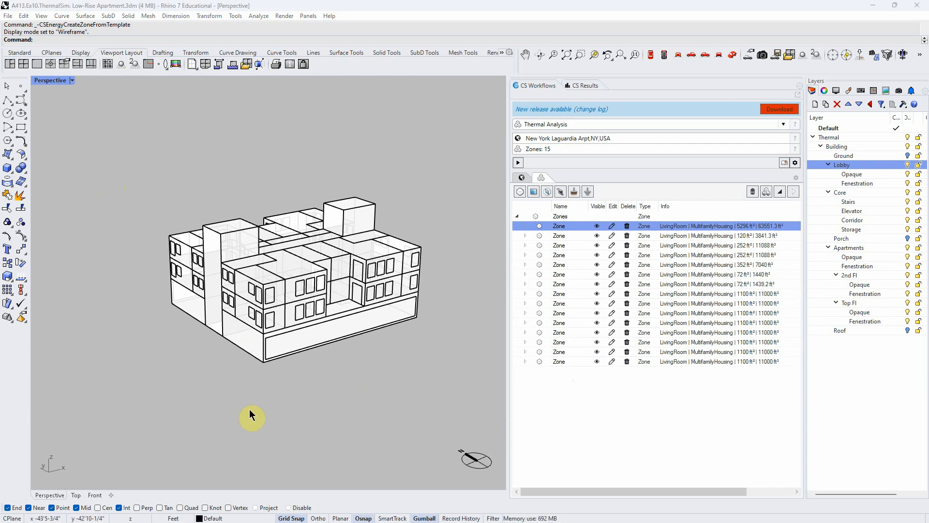
scroll(310, 298, "up", 5)
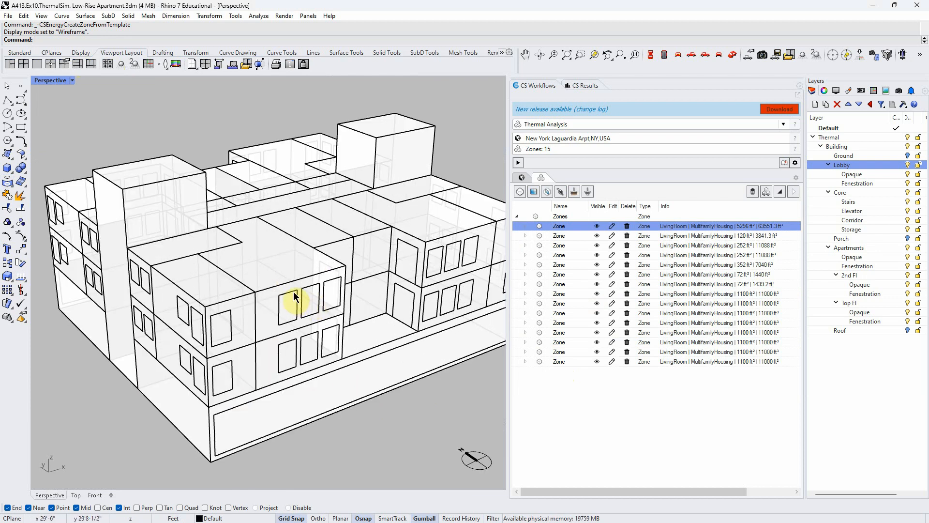
left_click(297, 297)
scroll(390, 336, "down", 3)
scroll(390, 335, "down", 3)
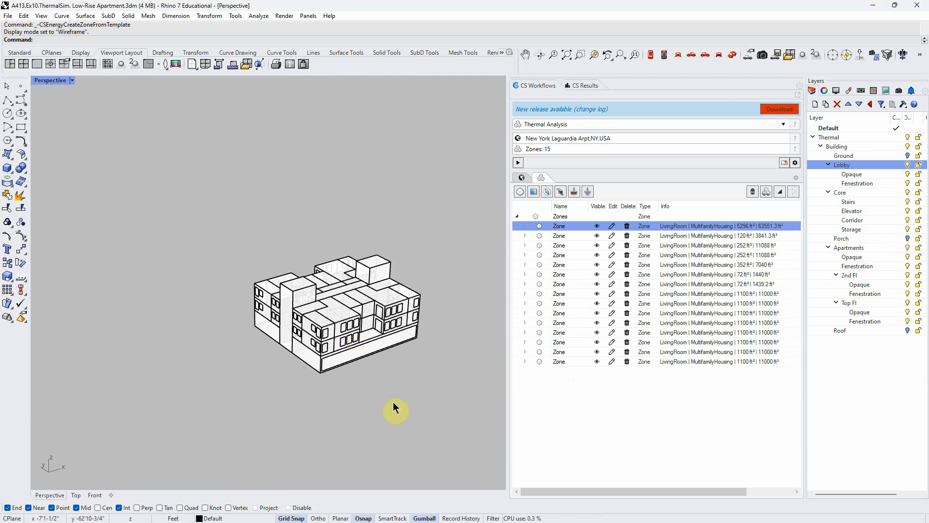
scroll(390, 400, "up", 4)
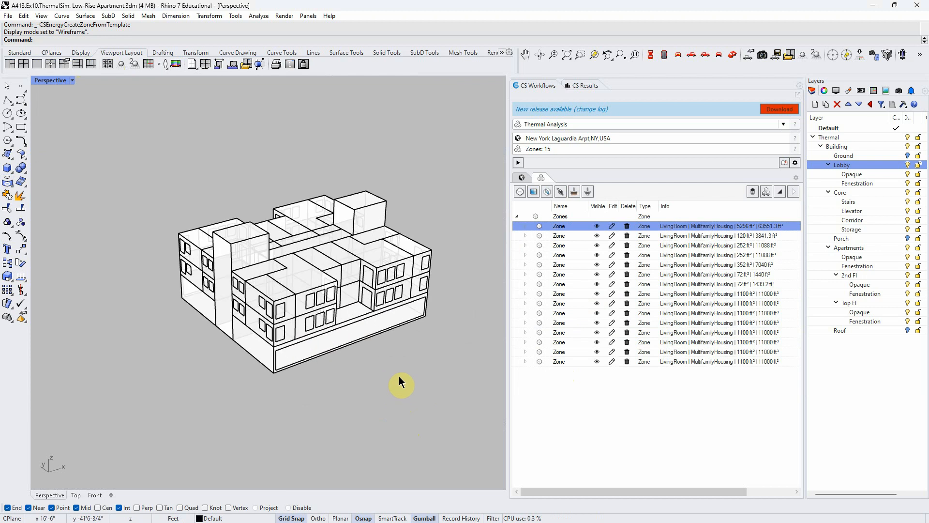
right_click_drag(356, 352, 383, 357)
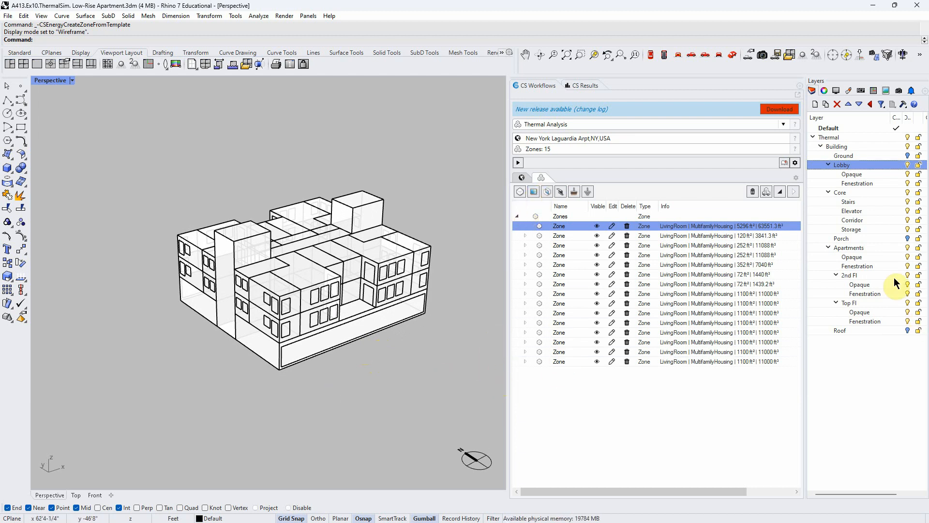
- Return the perspective viewport to Shaded and select all objects on the Fenestration sublayers of 2nd Fl and Top Fl
left_click(71, 81)
left_click(66, 130)
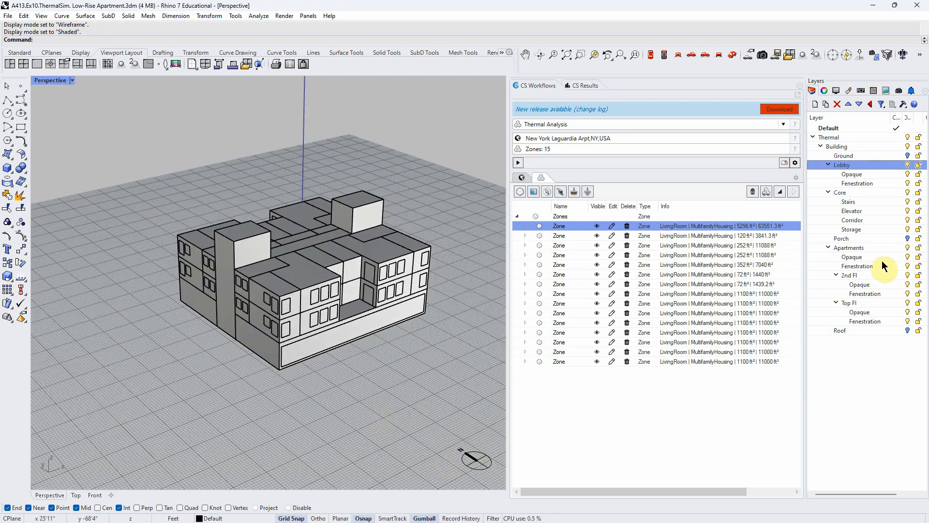
left_click(872, 265)
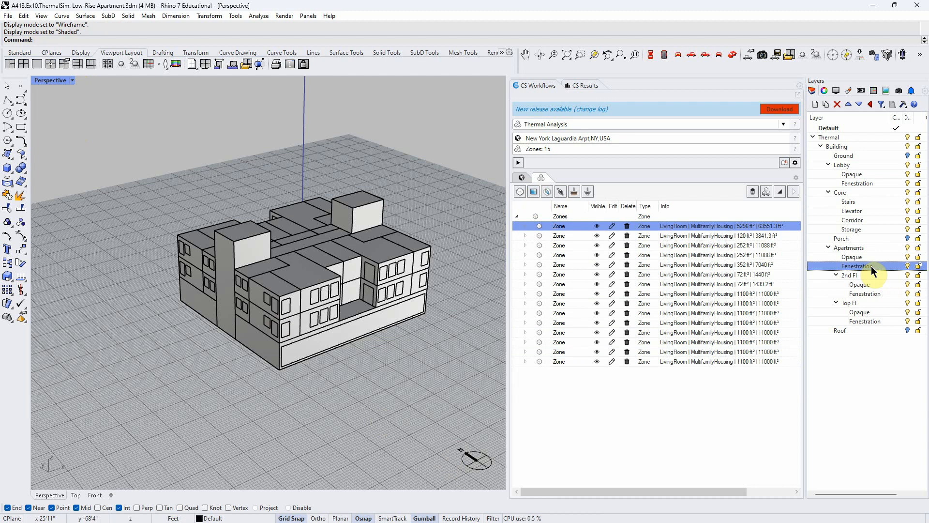
left_click(875, 293)
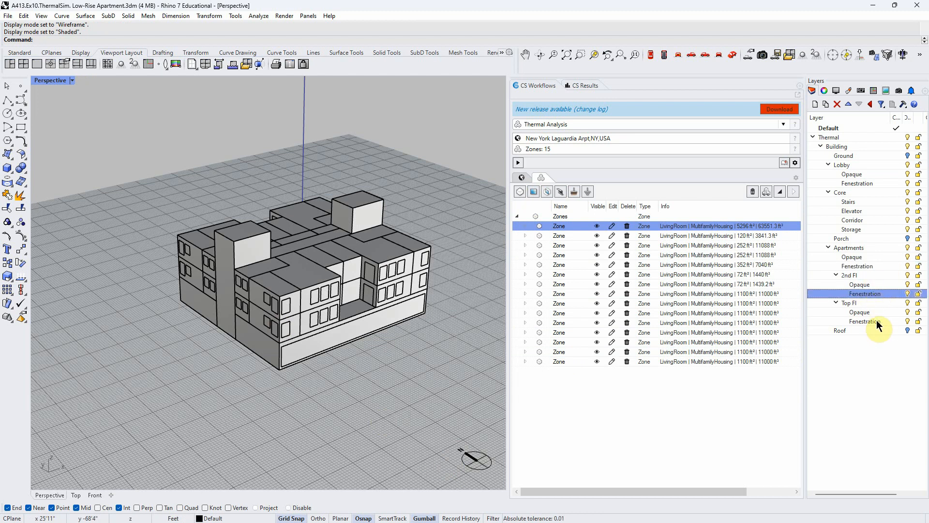
left_click(876, 321, "ctrl")
right_click(875, 292)
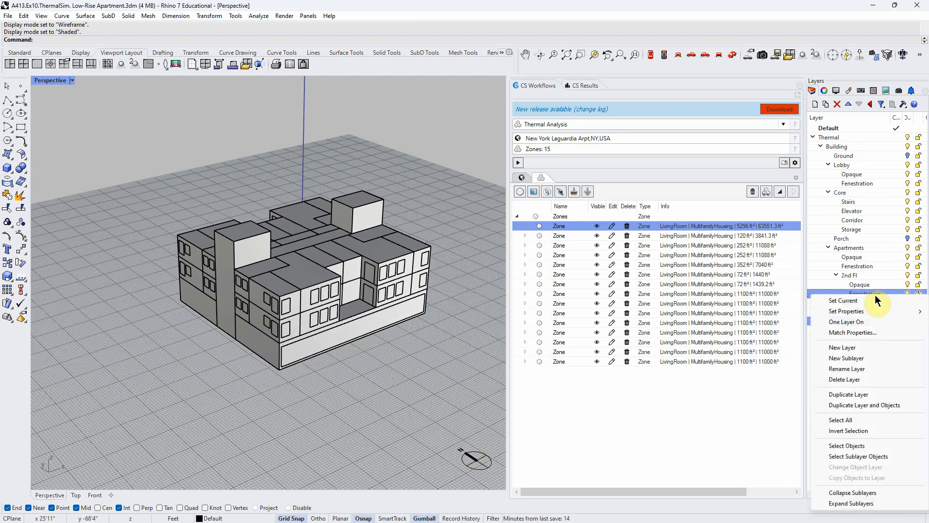
left_click(856, 446)
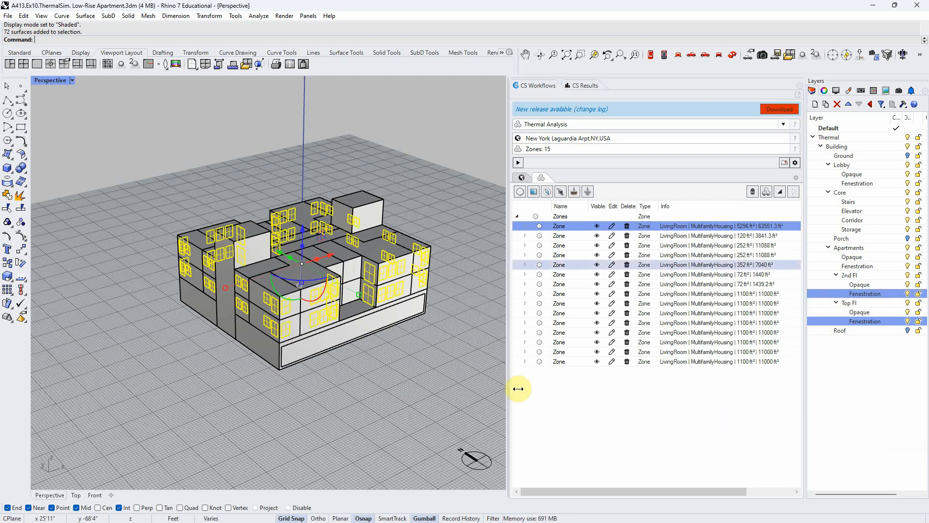
- Create windows with defaultGlazing from the selected apartment surfaces and inspect them in Wireframe display
left_click(546, 194)
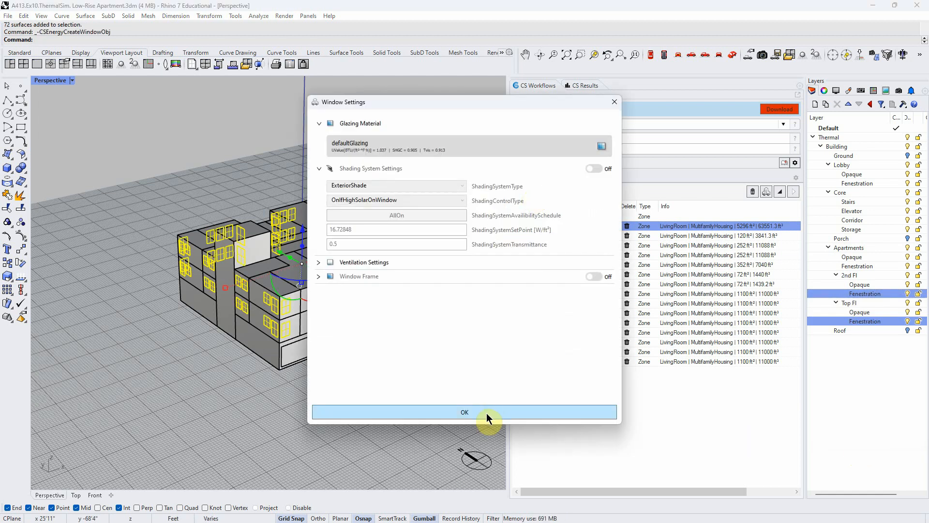
left_click(486, 411)
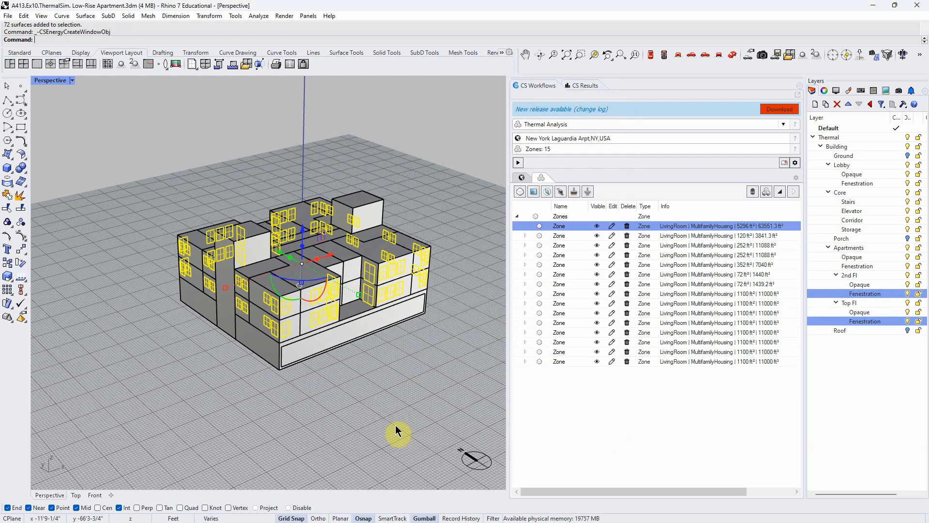
left_click(71, 79)
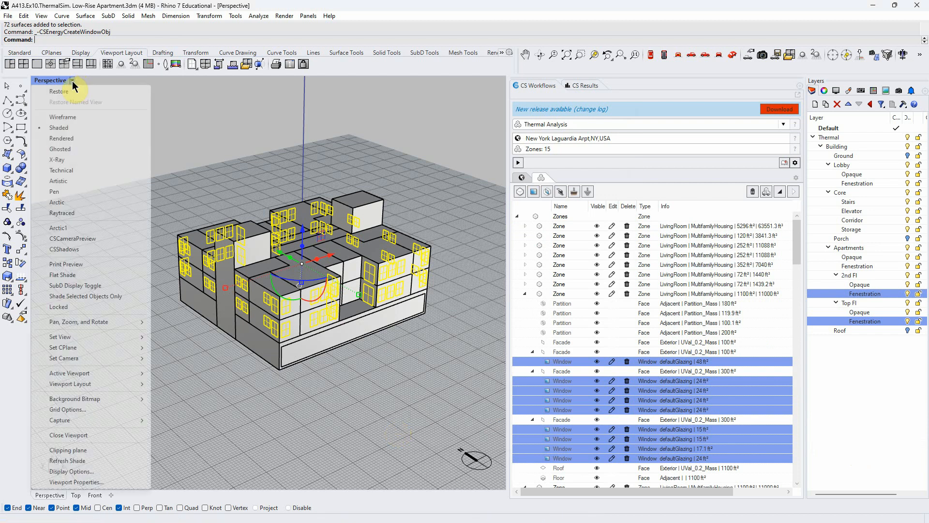
left_click(65, 117)
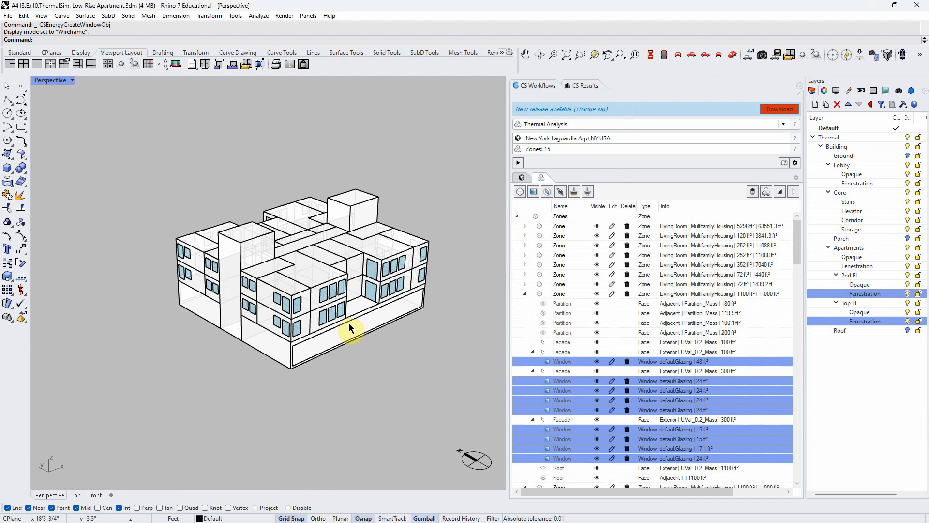
scroll(349, 322, "up", 4)
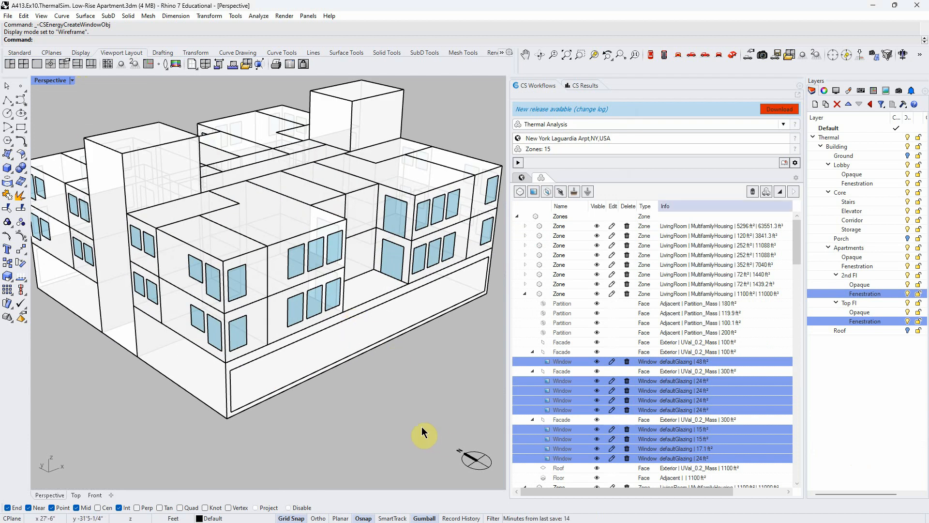
- Create windows with the default settings from all objects on the Lobby's Fenestration sublayer, with the perspective viewport set to Shaded
left_click(866, 183)
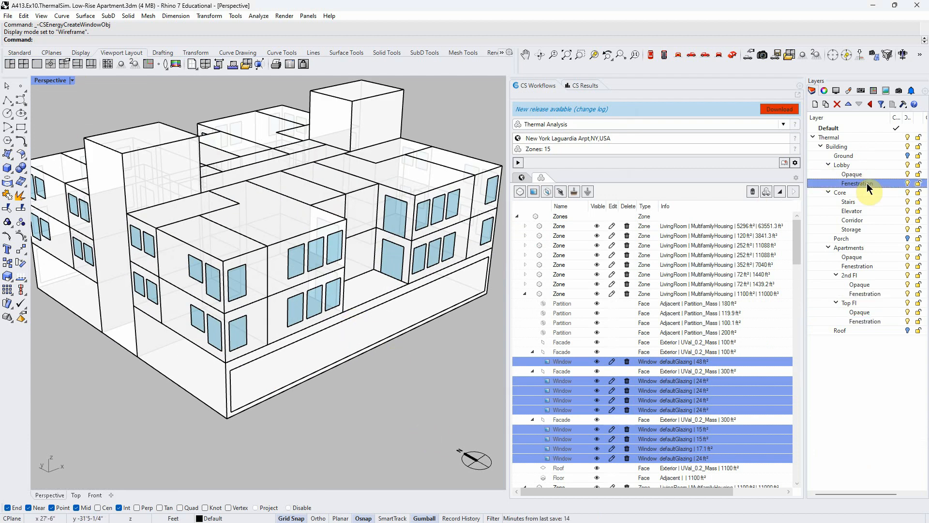
left_click(536, 193)
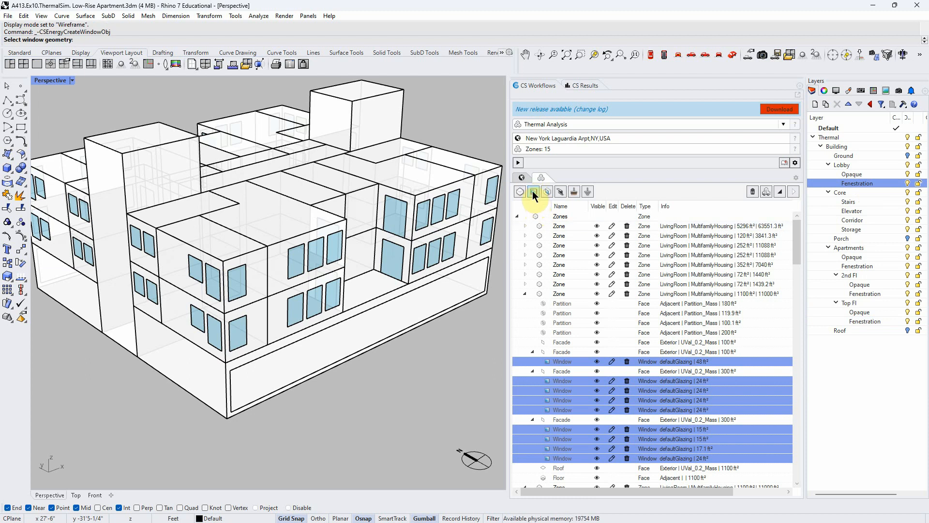
left_click(534, 193)
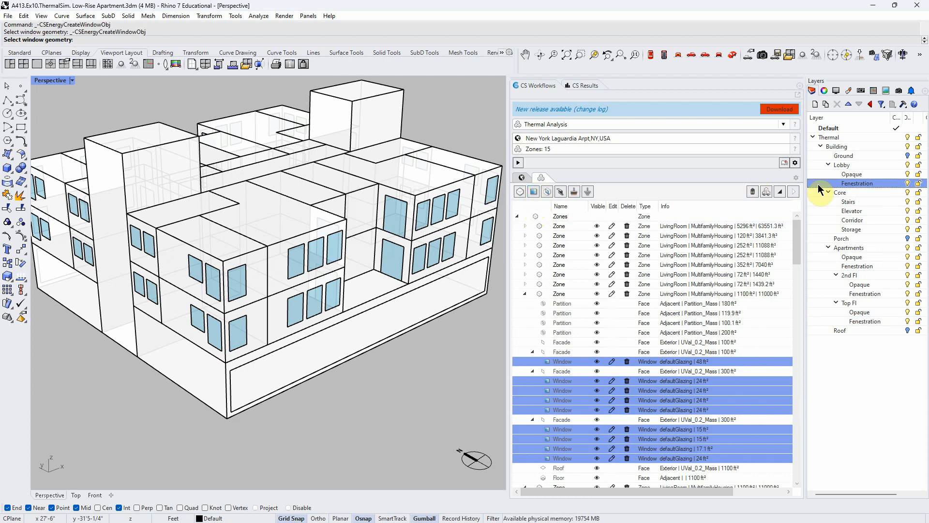
right_click(833, 184)
left_click(853, 337)
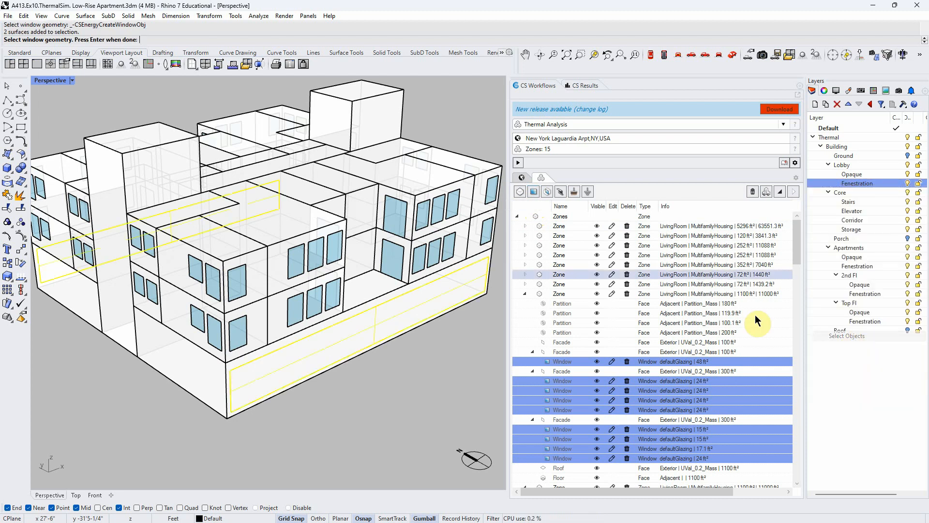
left_click(533, 192)
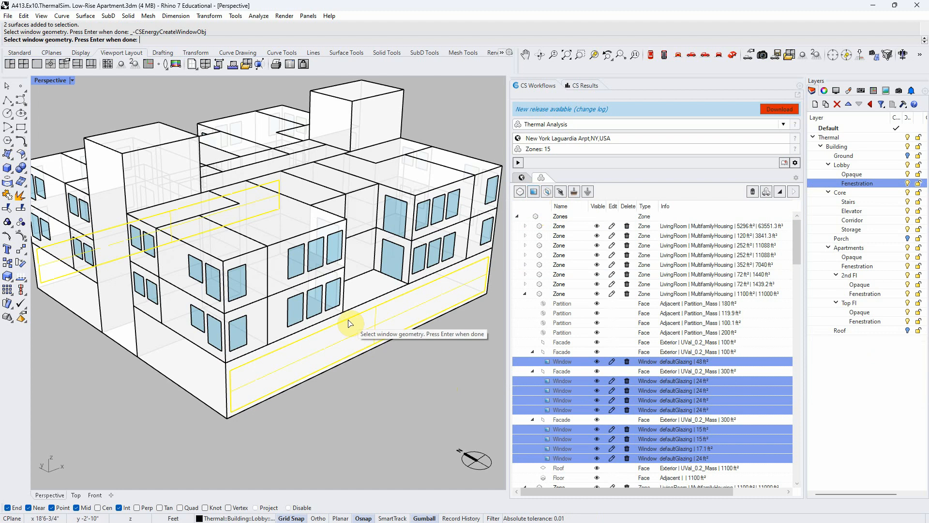
left_click(52, 80)
left_click(59, 128)
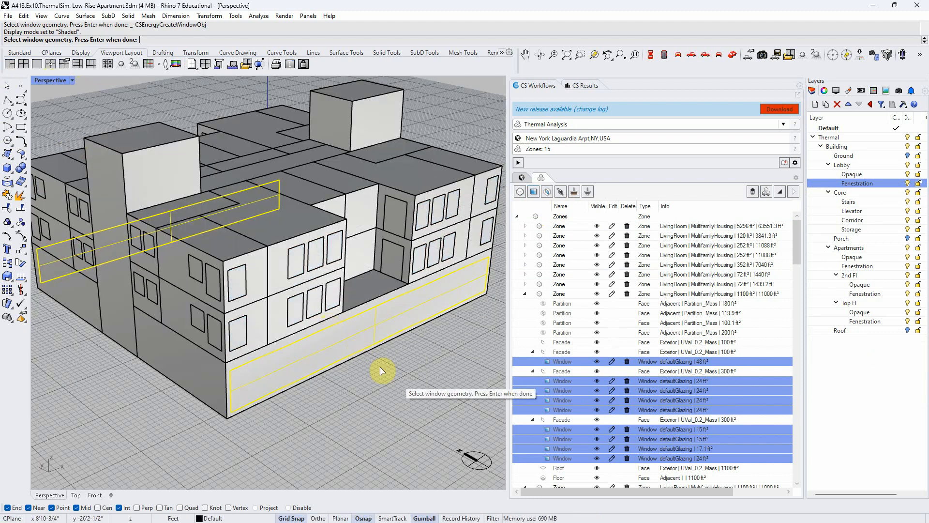
key("Return")
left_click(433, 410)
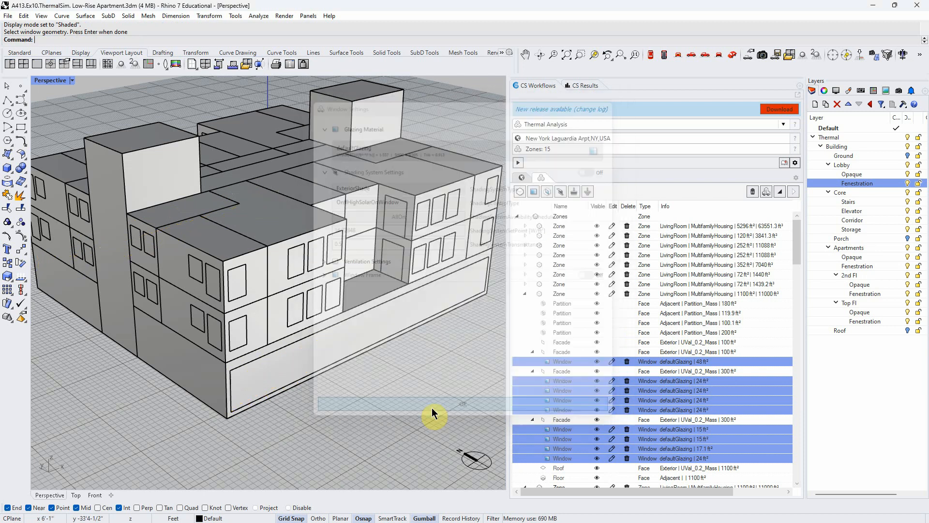
- Display the perspective viewport in Wireframe and examine the lobby windows, the whole building and the zone list's window entries
left_click(72, 81)
left_click(77, 118)
scroll(354, 289, "down", 2)
scroll(353, 289, "down", 3)
scroll(566, 336, "down", 10)
scroll(594, 353, "down", 3)
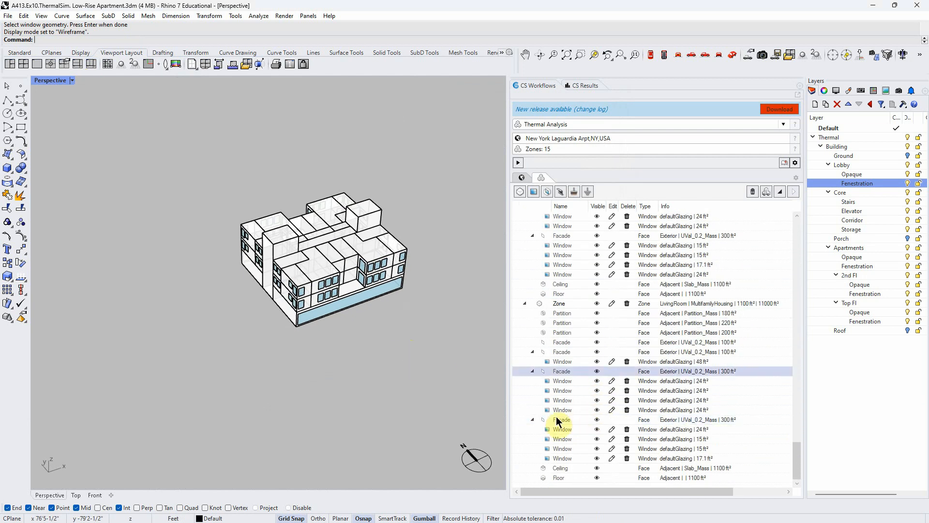
right_click_drag(369, 416, 353, 380)
scroll(352, 269, "up", 5)
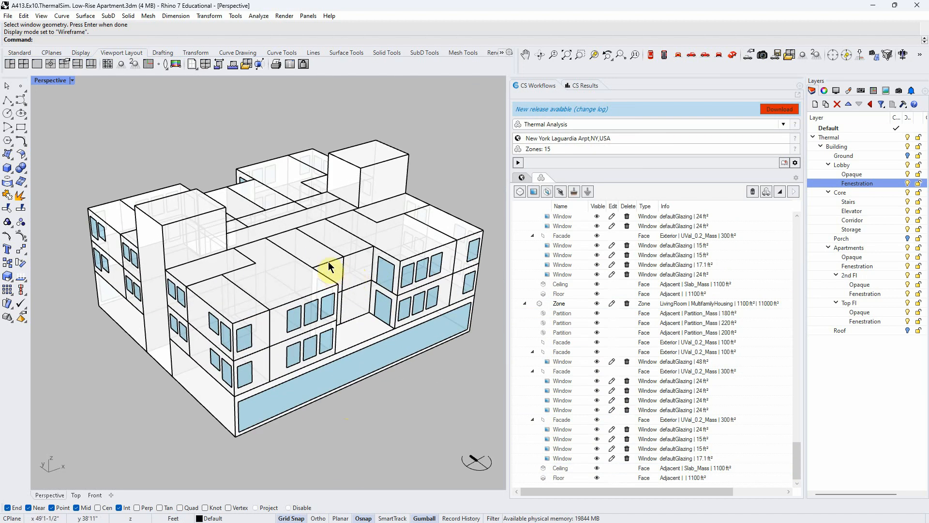
right_click_drag(422, 391, 415, 390)
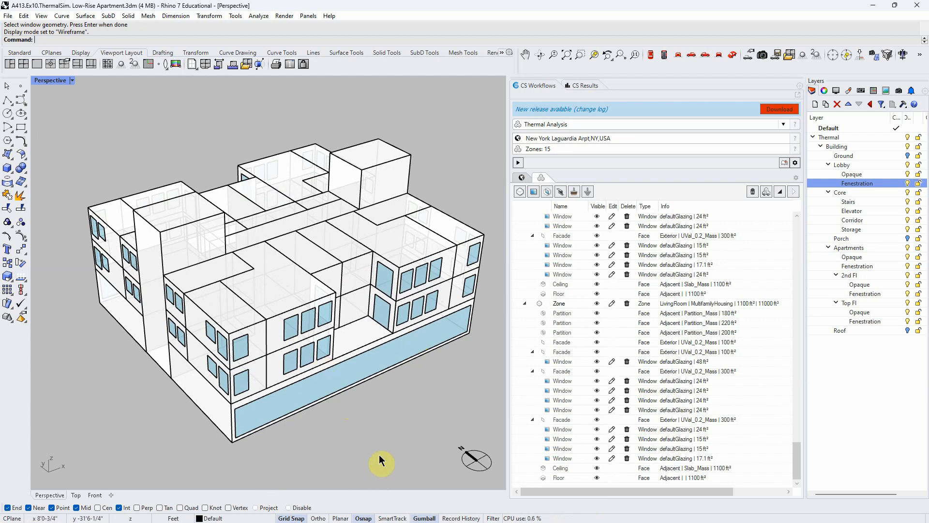
mouse_move(207, 273)
right_mouse_down()
mouse_move(338, 410)
mouse_move(207, 260)
right_mouse_up()
left_click(188, 211)
left_click(175, 142)
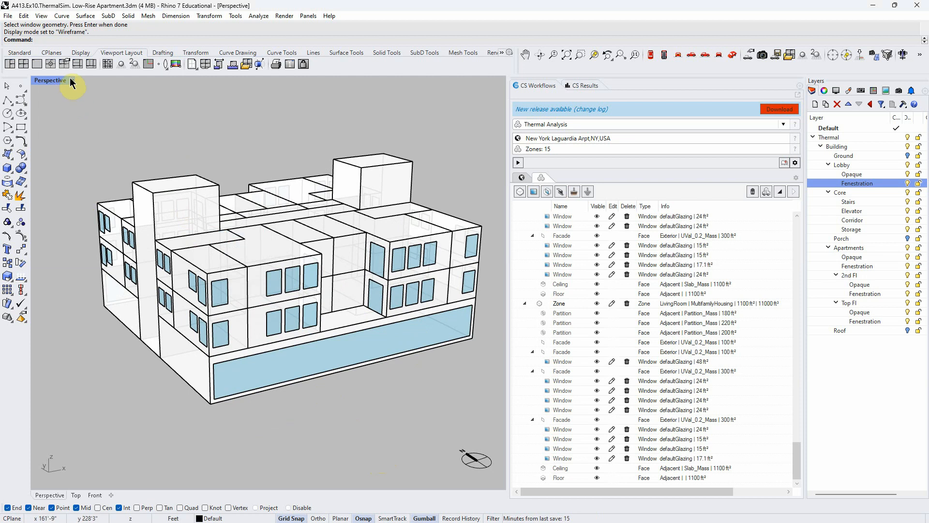
- Switch to the A413.Ex9.ThermalSim. House and Apartment model, examine the building, and set its perspective viewport to Wireframe
scroll(559, 259, "up", 5)
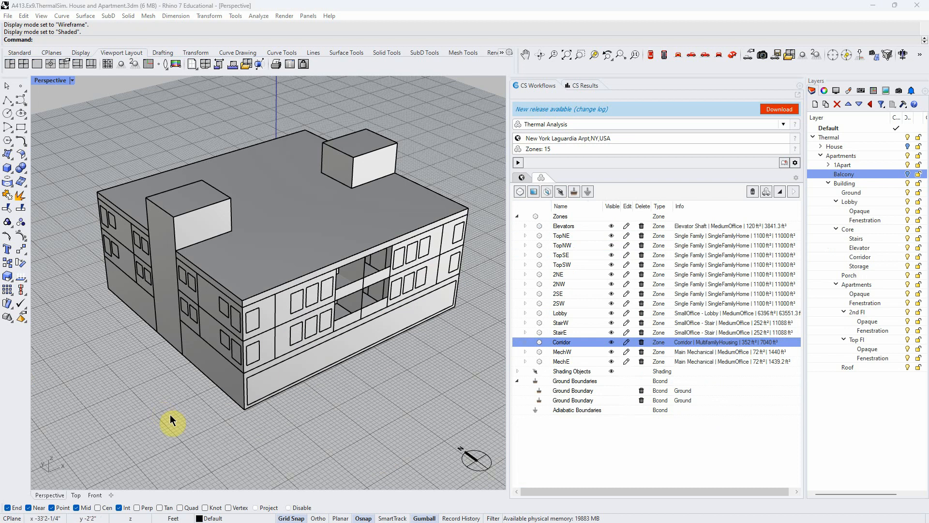
right_click_drag(307, 411, 388, 450)
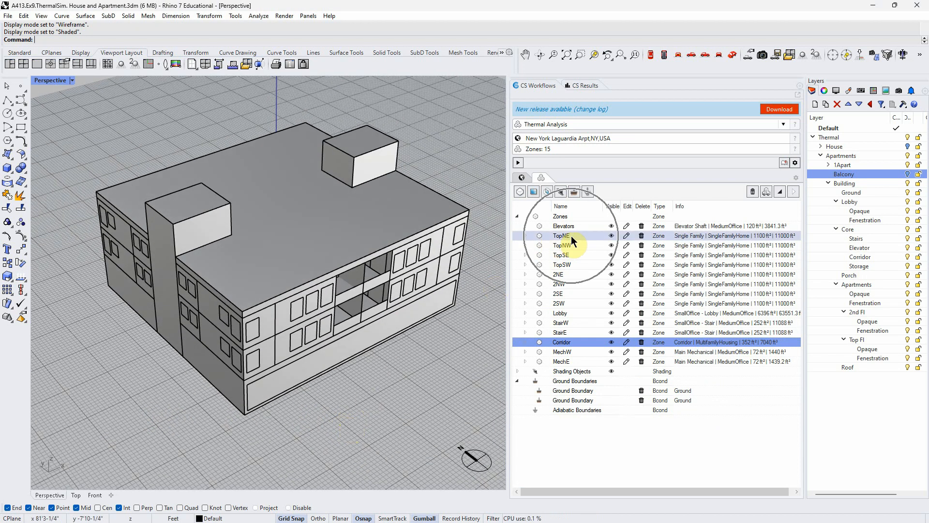
right_click_drag(431, 376, 405, 401)
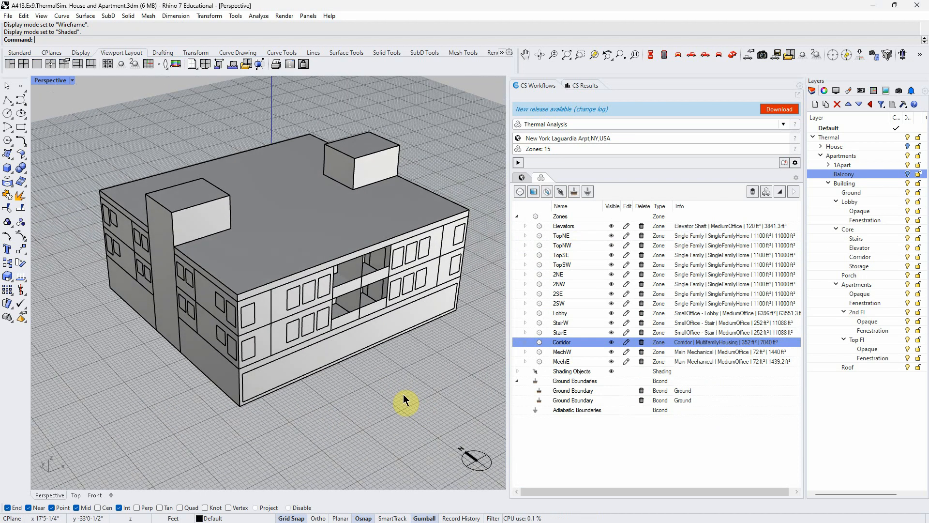
left_click(72, 80)
left_click(58, 118)
right_click_drag(388, 379, 383, 394)
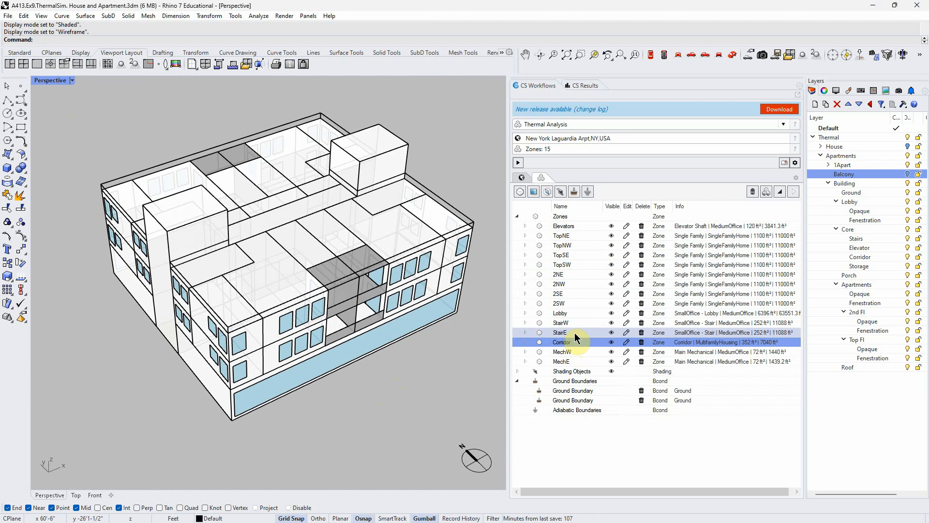
- Select the MechW and MechE zones together and view both mechanical volumes from above
left_click(575, 351)
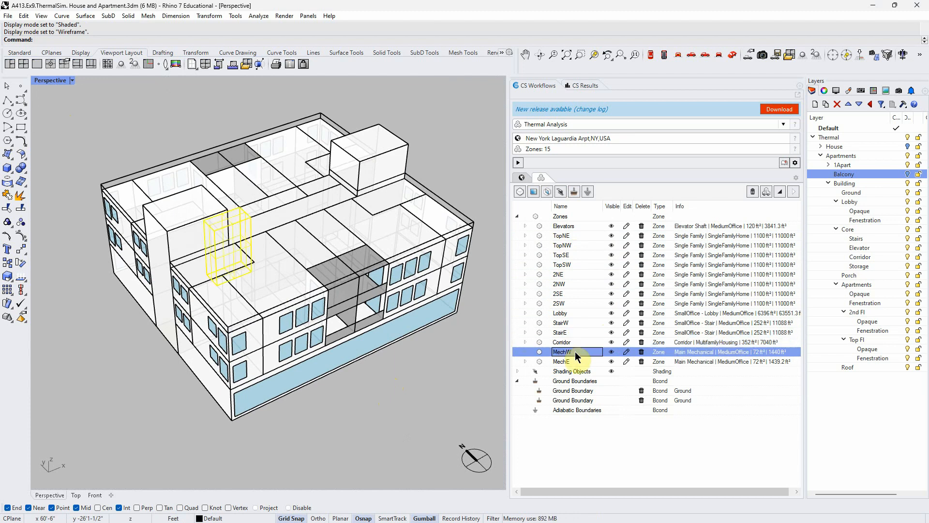
right_click_drag(397, 396, 293, 413)
left_click(580, 362, "ctrl")
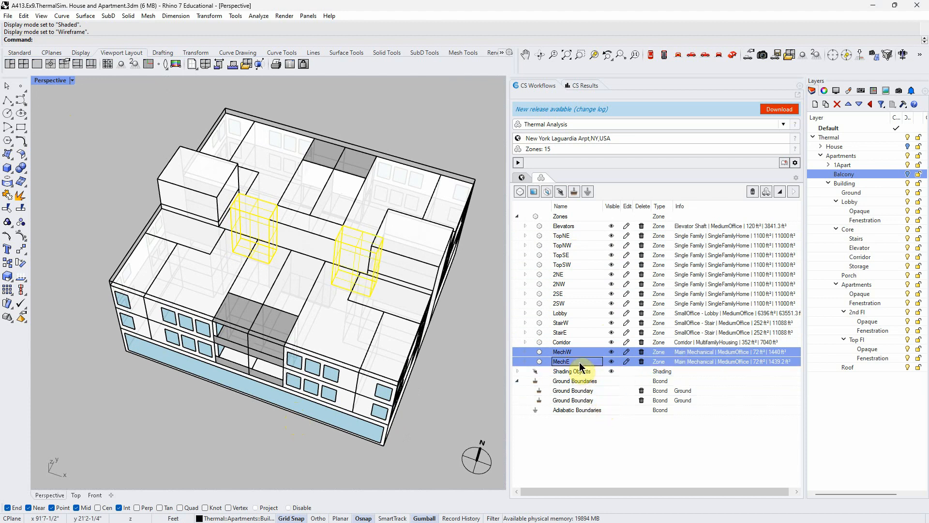
right_click_drag(181, 389, 160, 389)
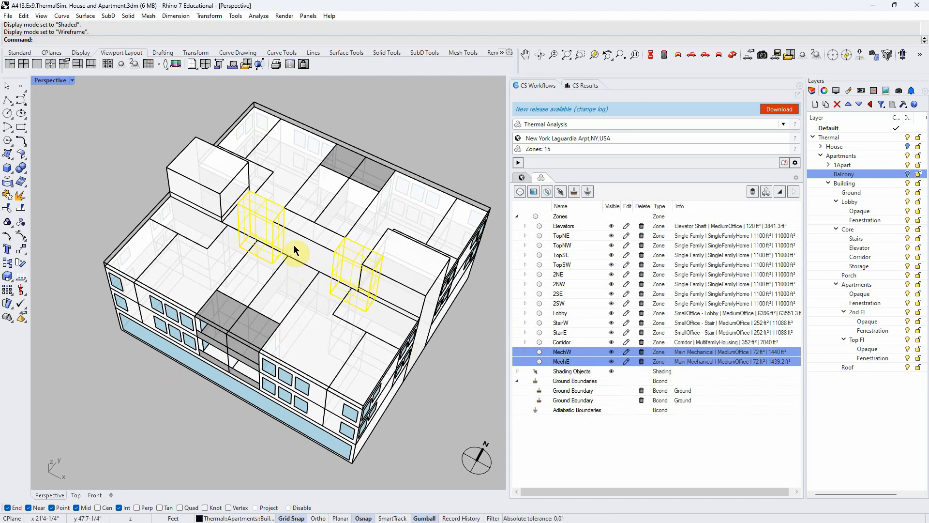
- Open the zone settings for the selected mechanical zones and filter the template library by 90.1
left_click(626, 352)
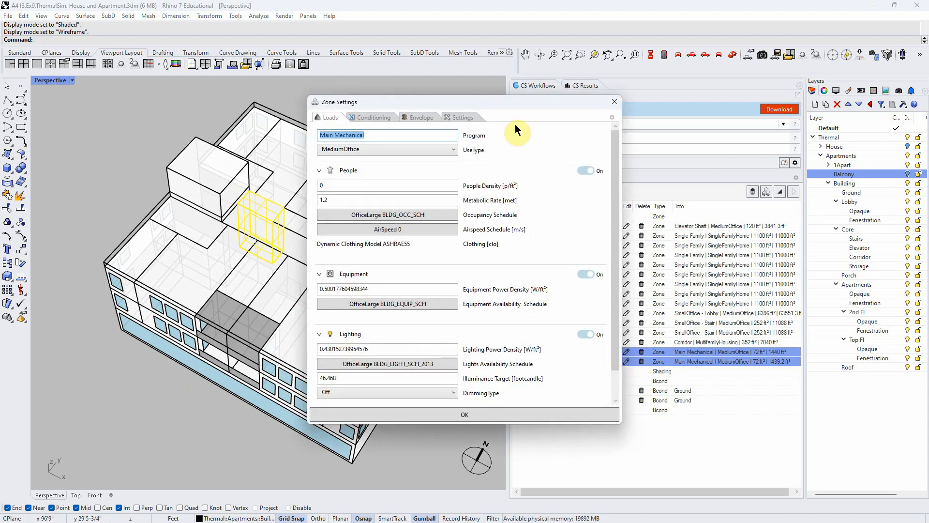
left_click_drag(501, 101, 420, 95)
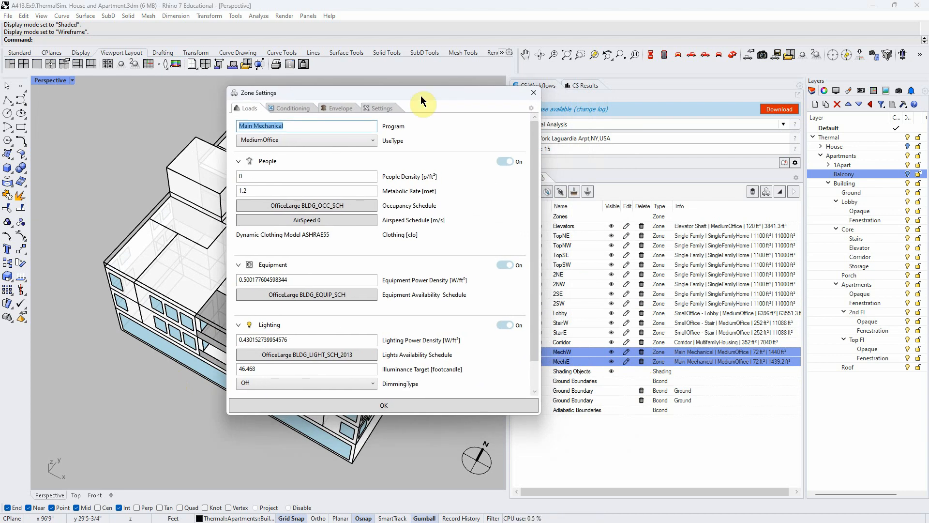
left_click(534, 111)
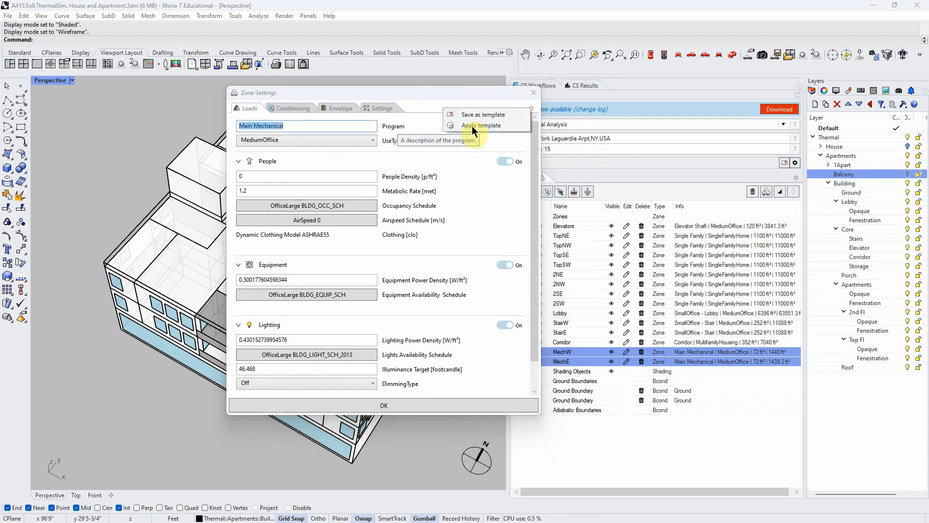
left_click(477, 126)
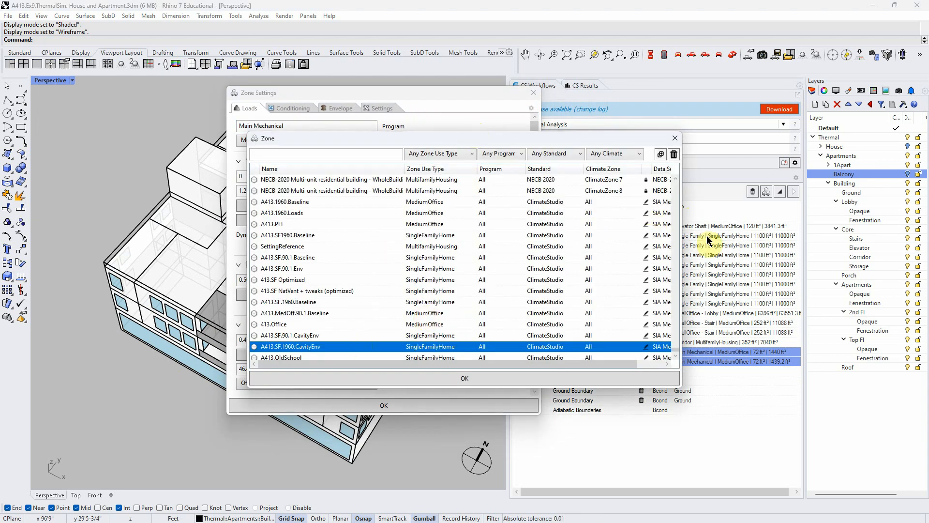
left_click(336, 154)
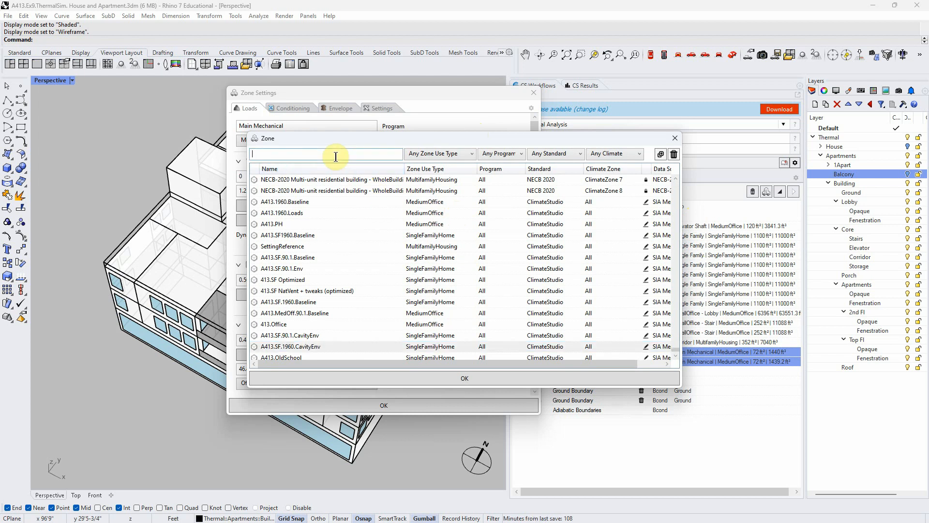
type("90.1")
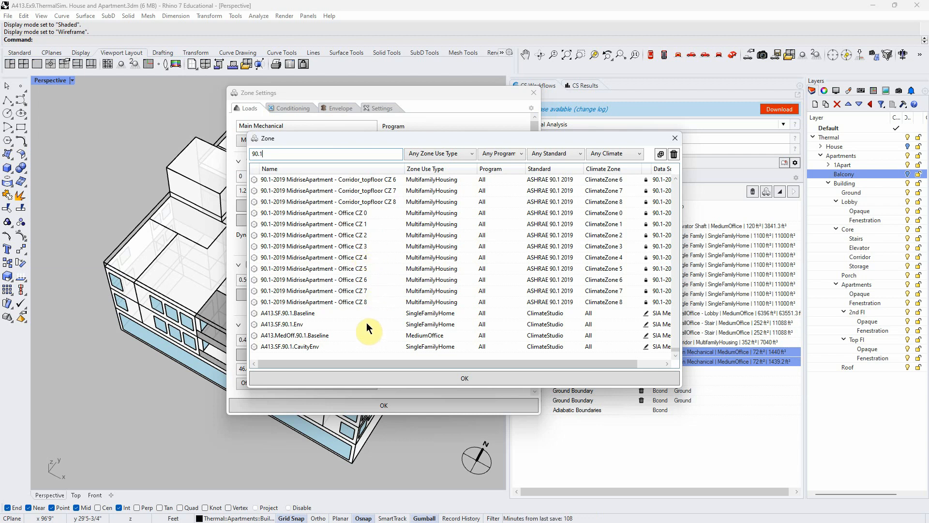
- Apply the template 90.1-2019 SmallHotel - Elec/MechRoom CZ 4 to the MechW and MechE zones
scroll(367, 327, "up", 3)
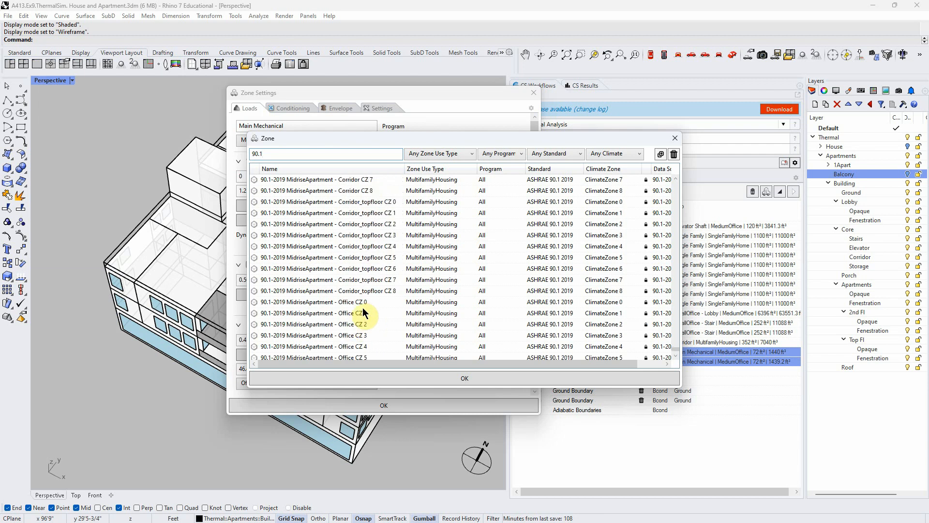
scroll(364, 308, "down", 3)
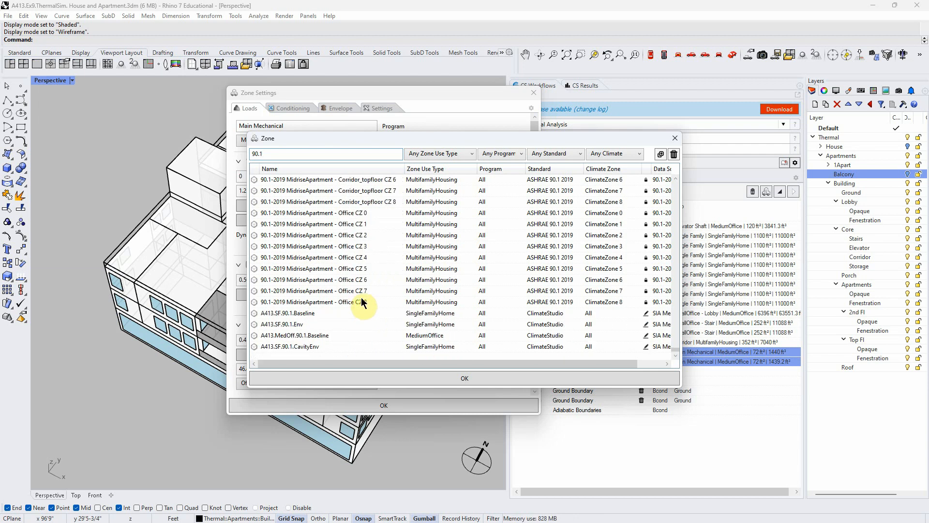
scroll(362, 301, "up", 10)
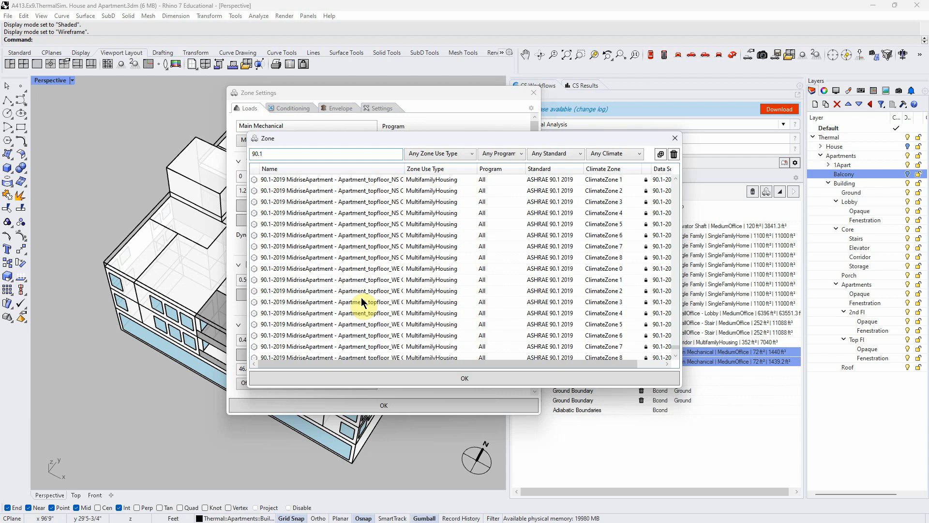
scroll(362, 301, "up", 8)
scroll(362, 301, "up", 5)
scroll(362, 301, "up", 10)
scroll(362, 301, "up", 8)
scroll(373, 266, "up", 8)
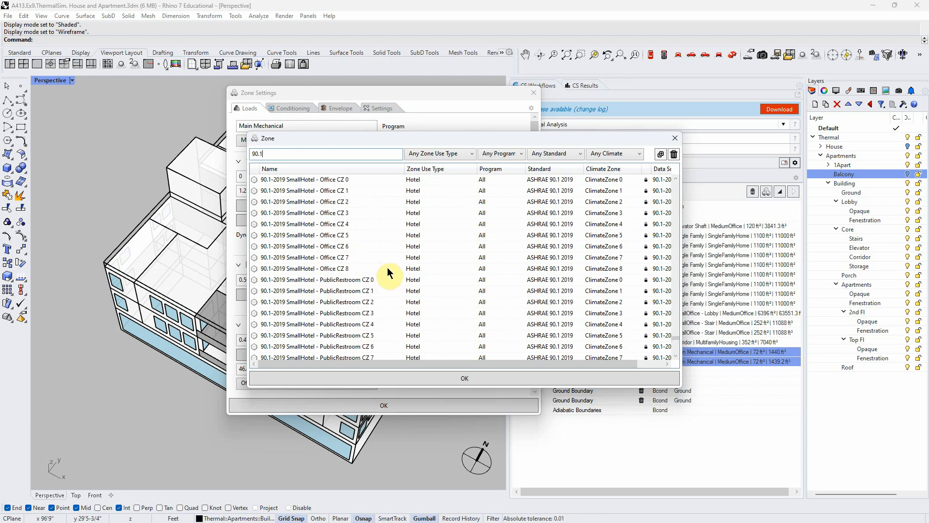
scroll(382, 261, "up", 10)
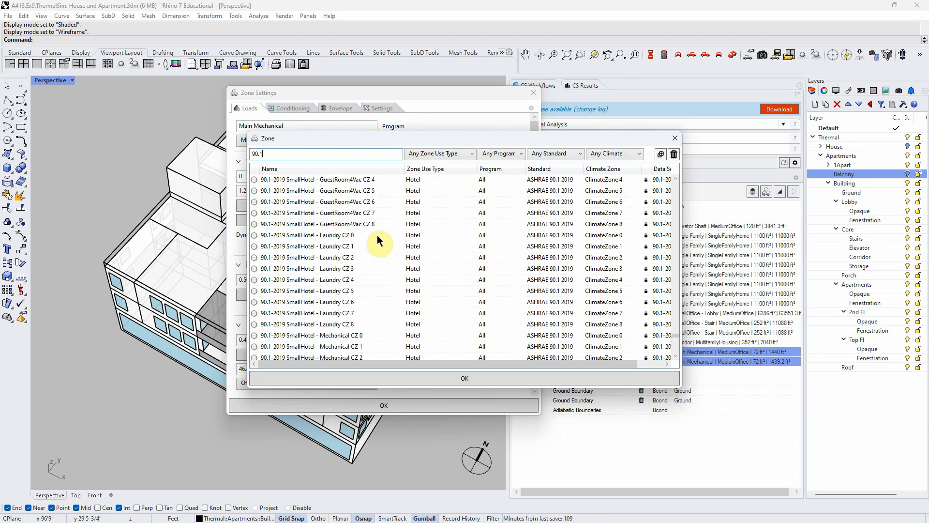
scroll(378, 241, "up", 10)
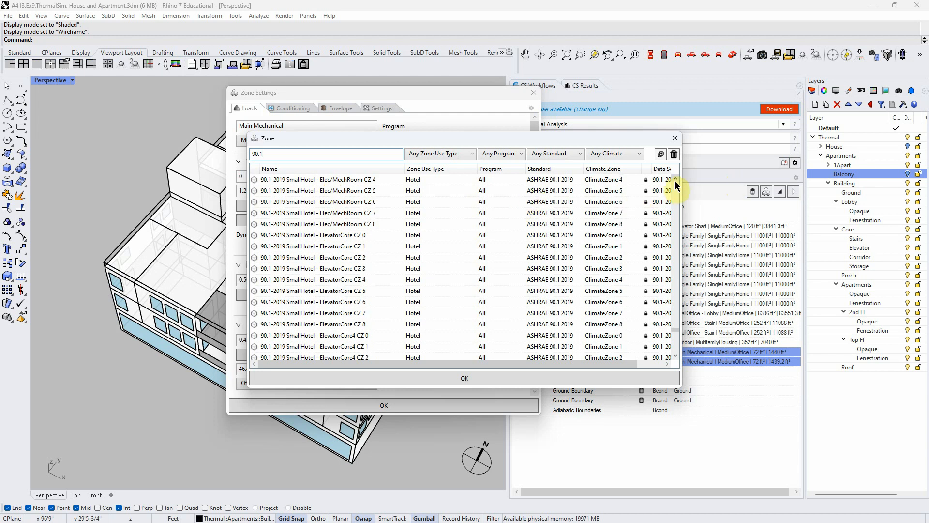
left_click(354, 181)
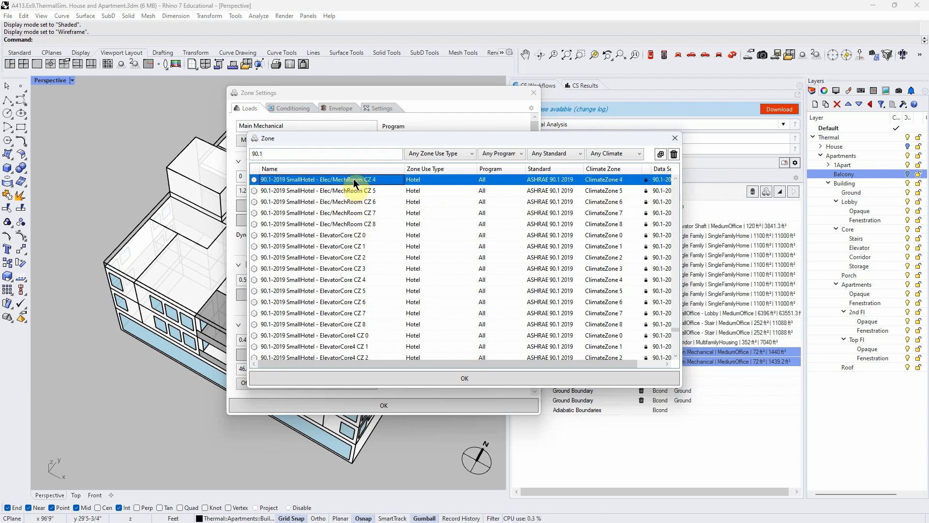
left_click(487, 385)
left_click(420, 406)
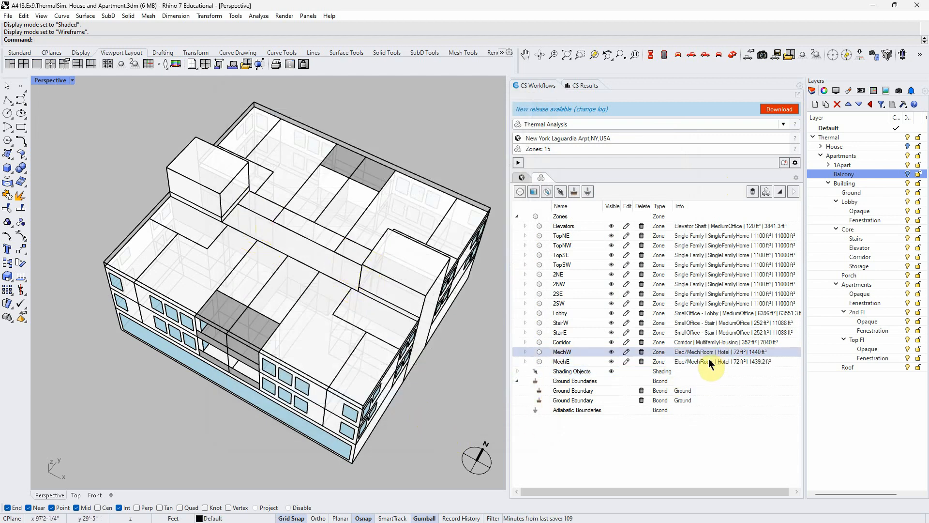
- Review the templates assigned to the listed zones and inspect the apartment volumes from another side of the building
key("ctrl")
key("ctrl")
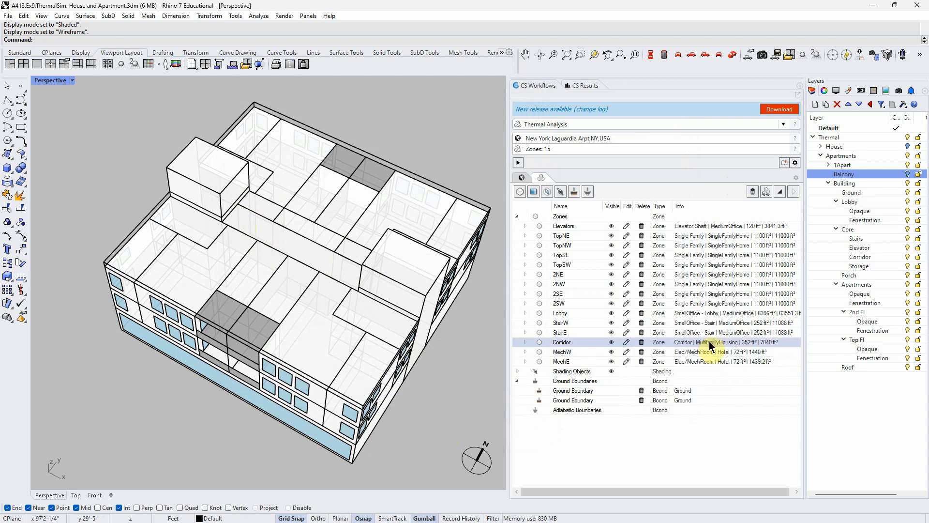
key("ctrl")
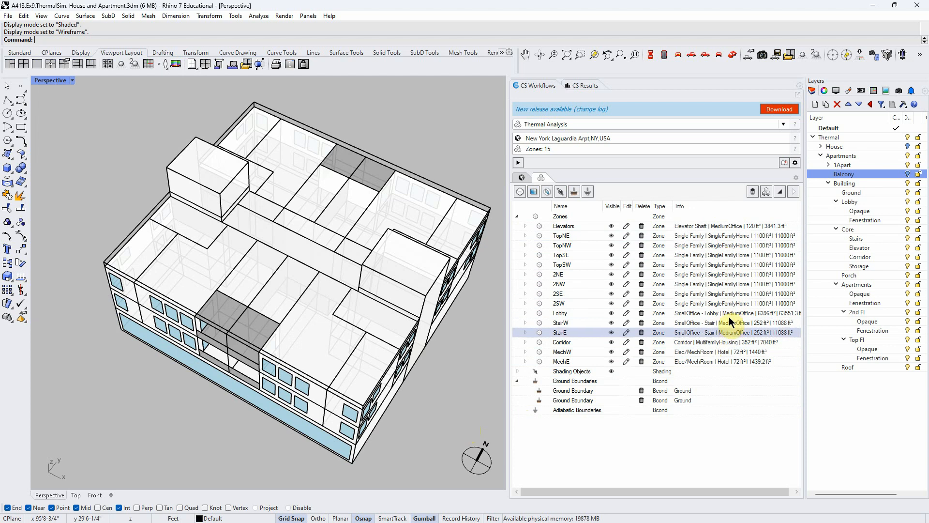
right_click_drag(447, 399, 351, 387)
left_click(242, 329)
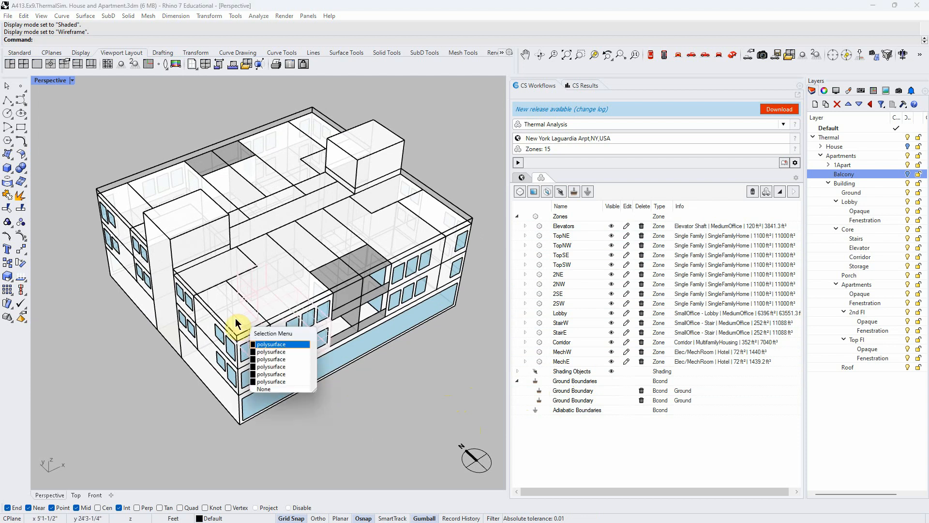
left_click(208, 289)
left_click(143, 401)
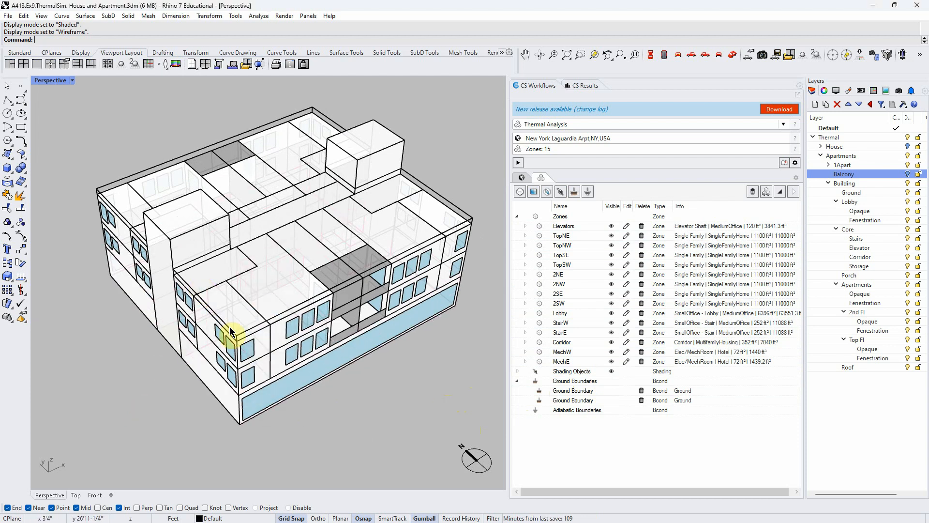
- View the apartment building in Shaded mode from above and below, and return the perspective viewport to Wireframe
left_click(72, 80)
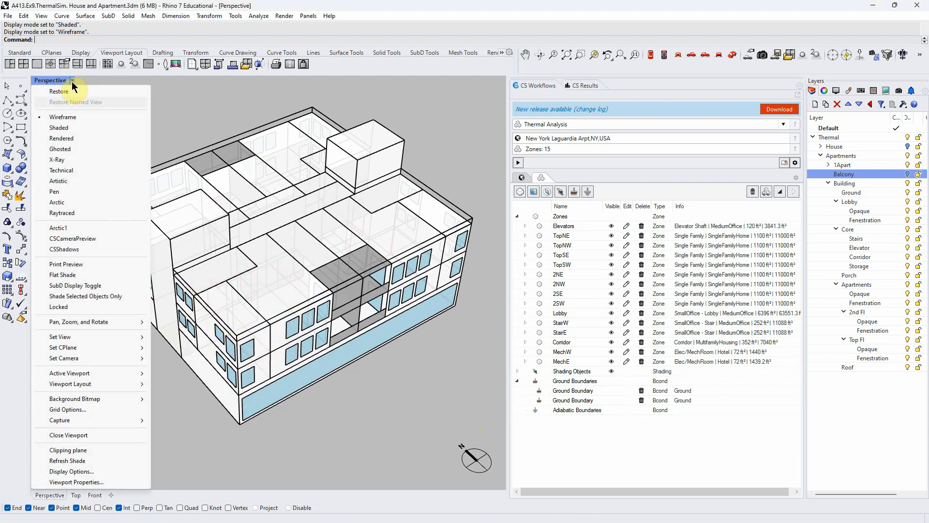
left_click(65, 129)
left_click(209, 328)
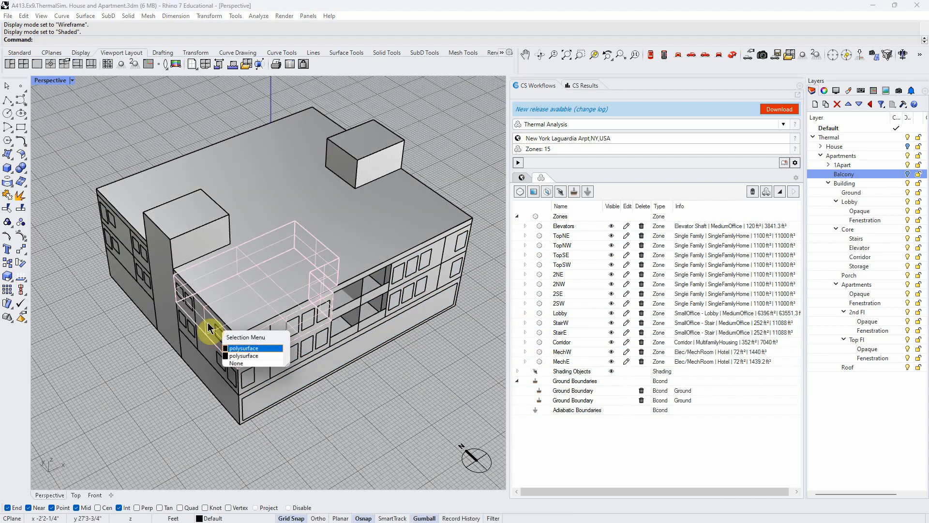
left_click(264, 378)
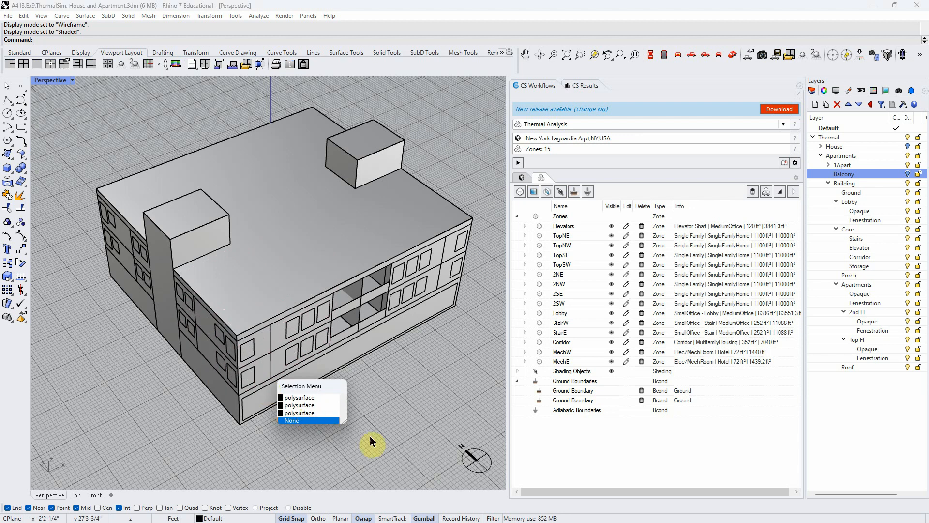
right_click_drag(429, 441, 386, 395)
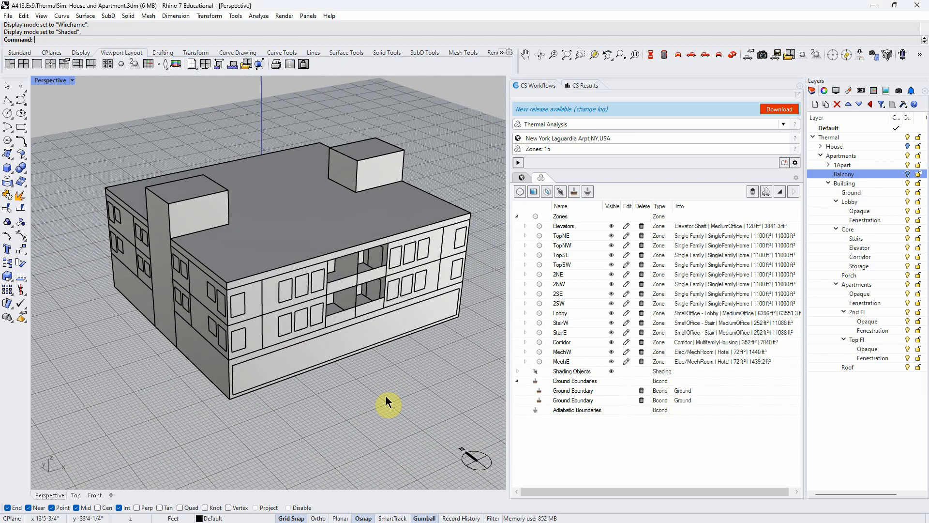
right_click_drag(430, 439, 421, 369)
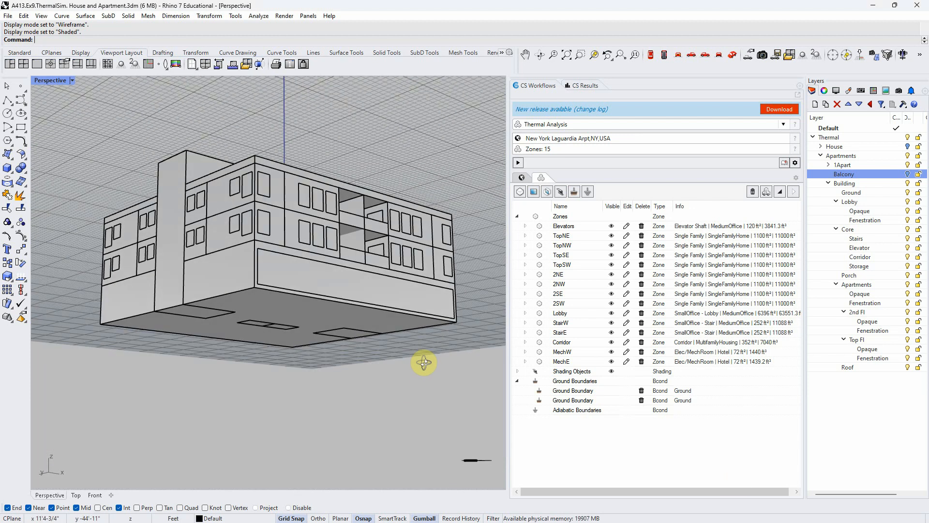
left_click(73, 81)
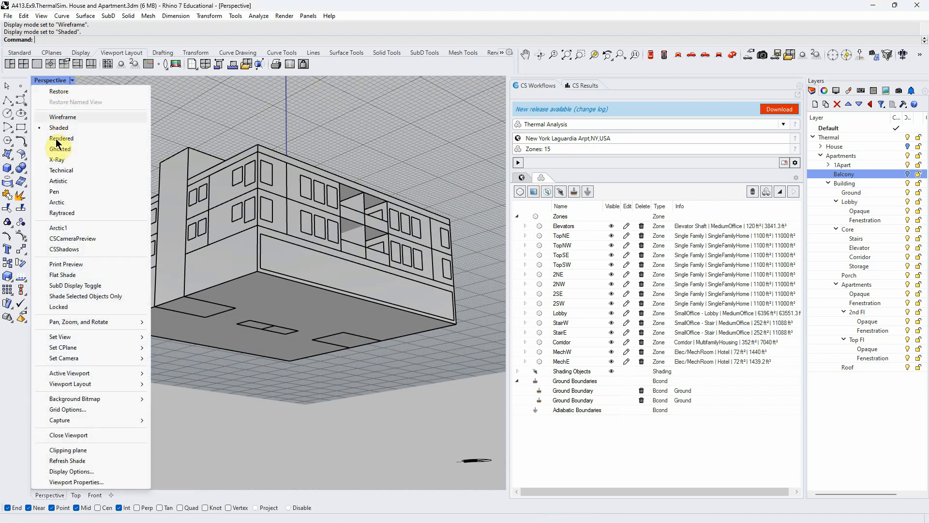
left_click(58, 139)
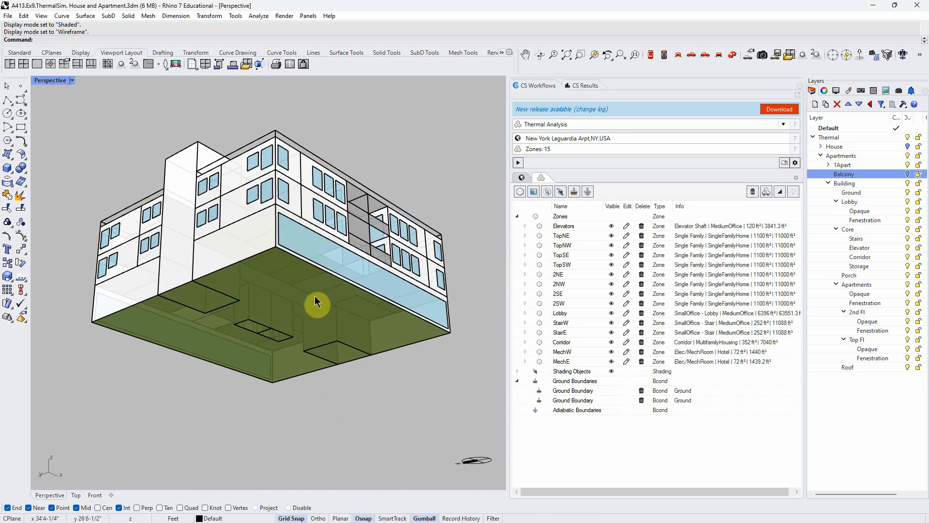
- Inspect the building's underside and check the two ground boundary entries against it
left_click(588, 391)
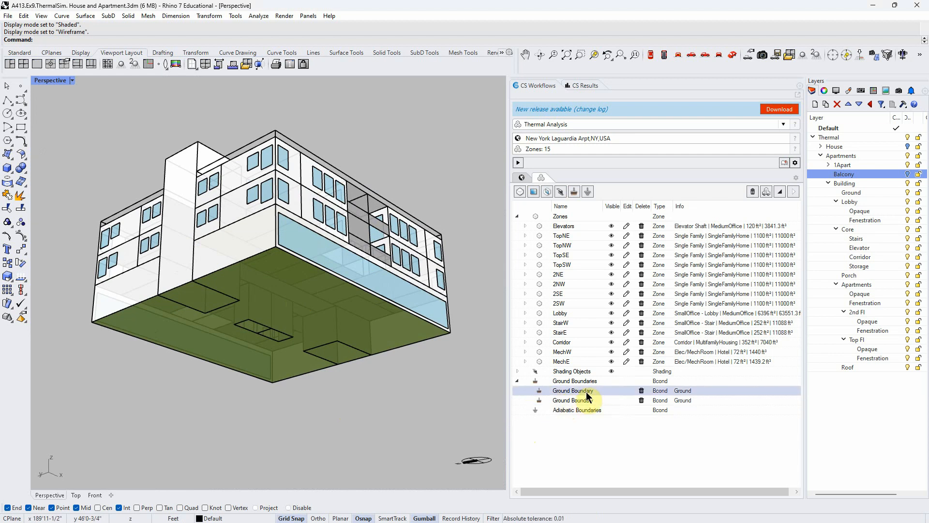
right_click_drag(358, 398, 361, 431)
right_click_drag(305, 391, 282, 403)
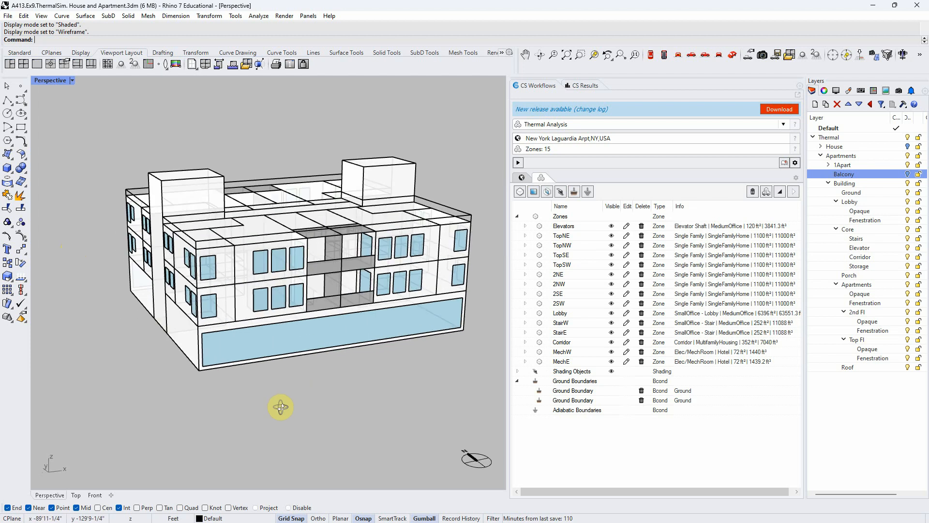
right_click_drag(301, 457, 297, 303)
left_click(580, 401)
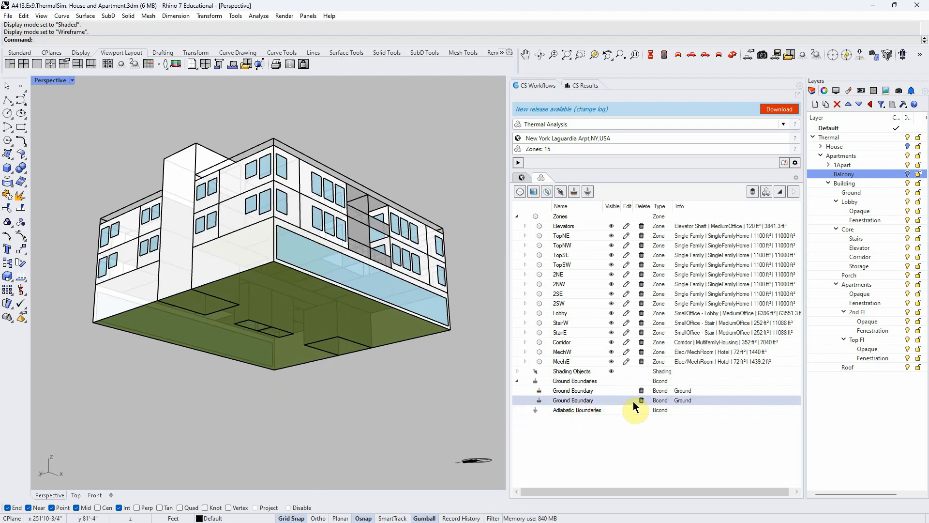
right_click_drag(410, 415, 391, 420)
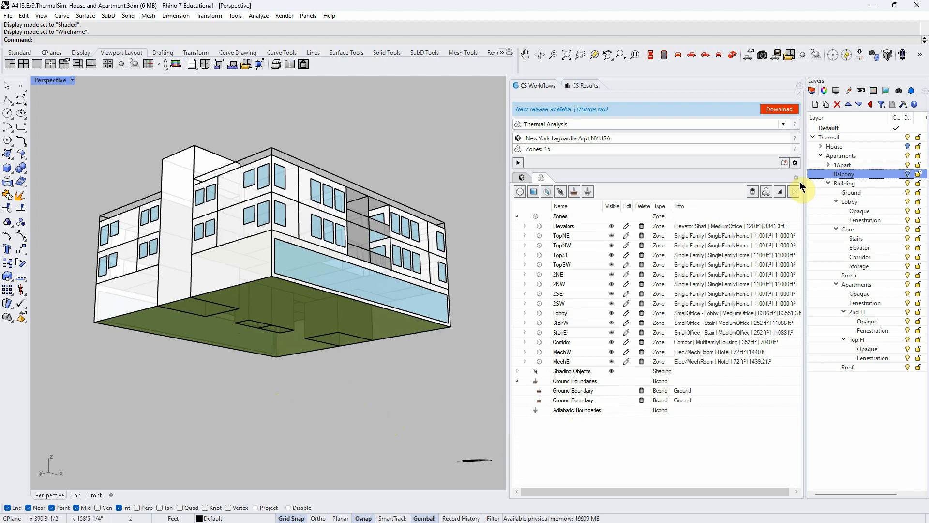
- Show the House layer, select the second ground boundary to locate its surface, and hide the layer again
left_click(909, 145)
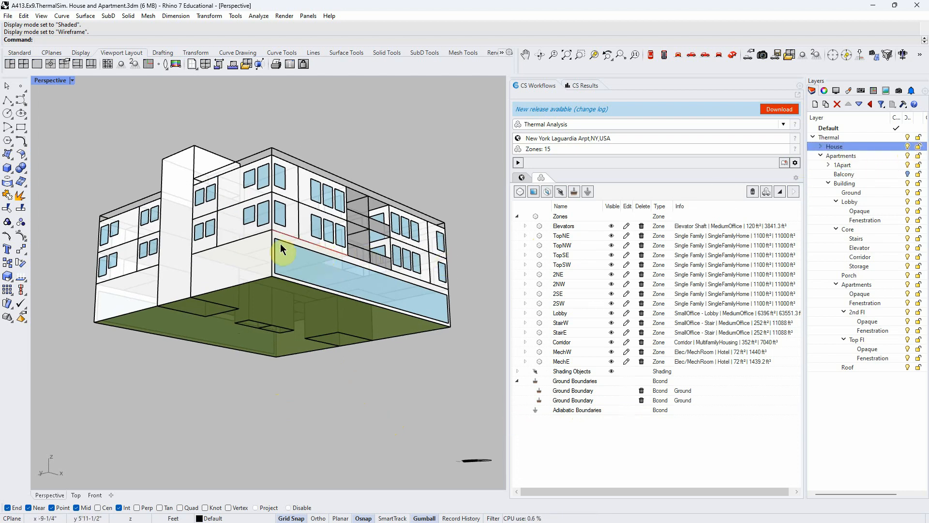
scroll(305, 243, "up", 3)
left_click(574, 400)
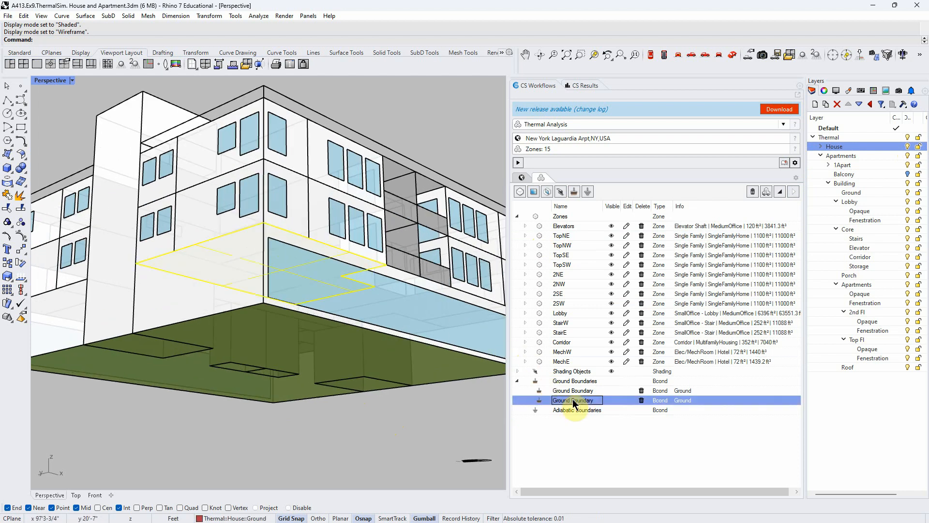
right_click_drag(296, 241, 300, 287)
left_click(831, 145)
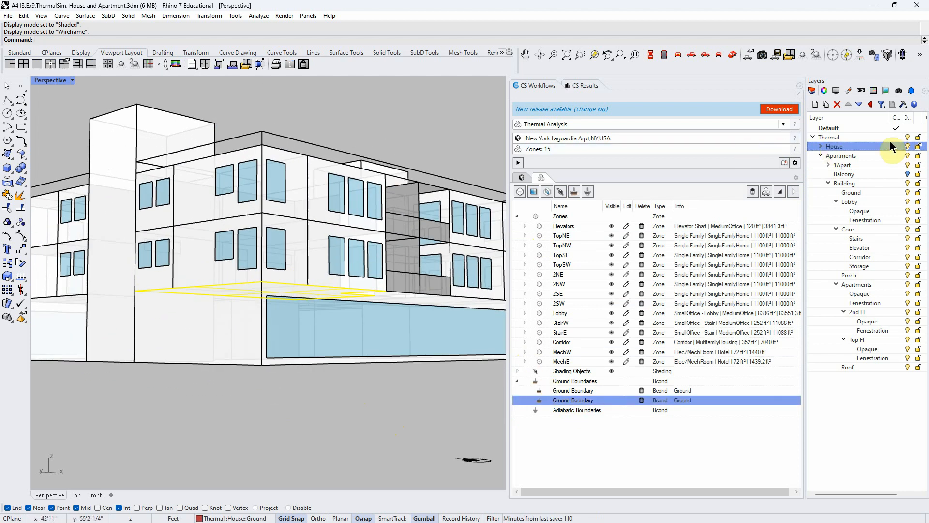
left_click(907, 147)
- Select the Shading Objects group and examine the grey shading surfaces around the recessed balconies of the apartment building
scroll(375, 168, "down", 7)
right_click_drag(375, 168, 308, 243)
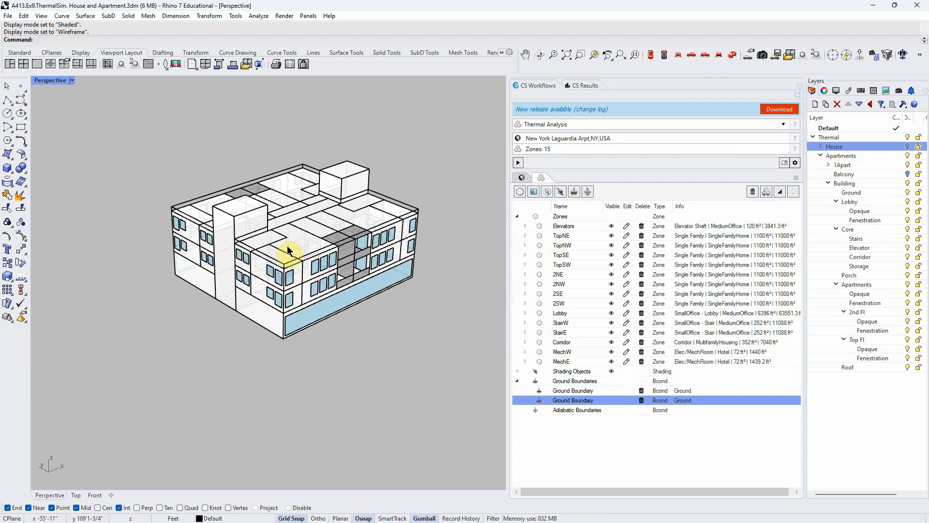
right_click_drag(321, 342, 359, 353)
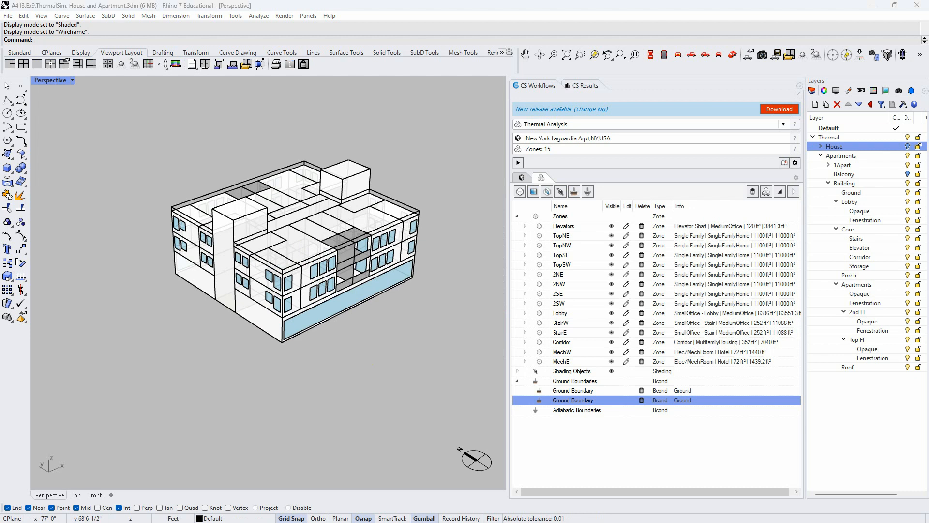
right_click_drag(332, 315, 366, 375)
scroll(357, 266, "up", 5)
scroll(387, 298, "down", 3)
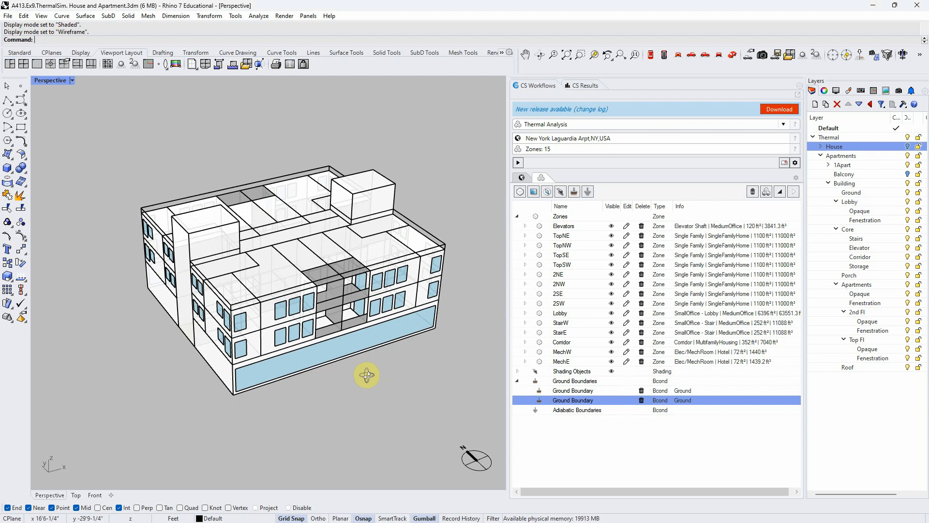
left_click(563, 371)
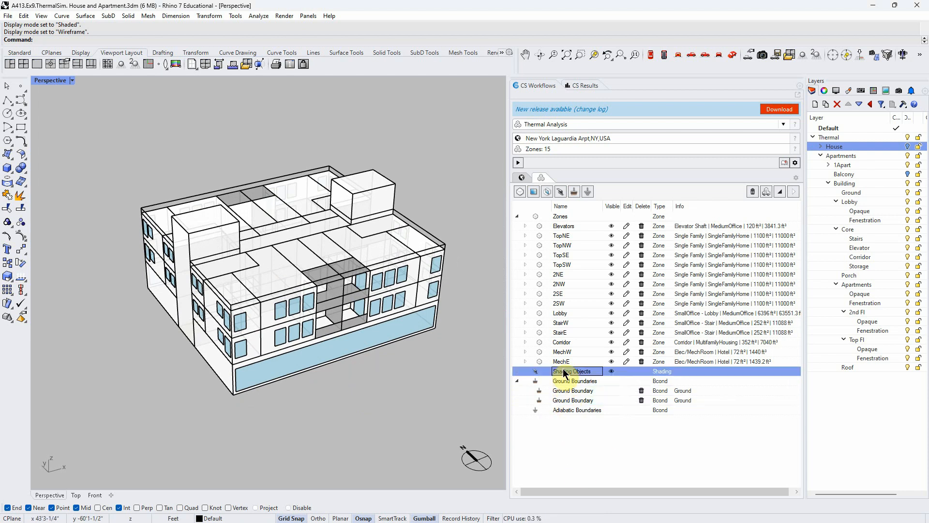
scroll(362, 294, "up", 5)
left_click(271, 242)
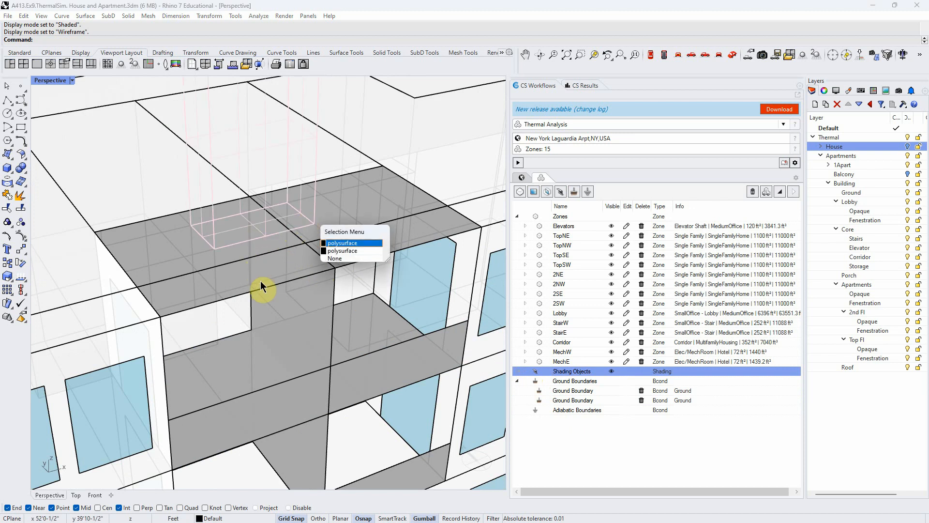
scroll(362, 247, "down", 5)
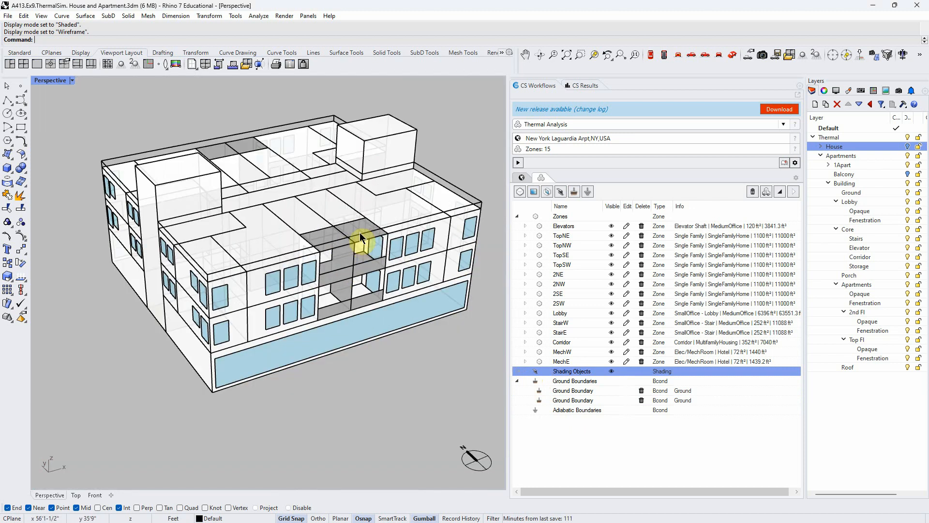
scroll(360, 271, "down", 5)
scroll(387, 225, "up", 3)
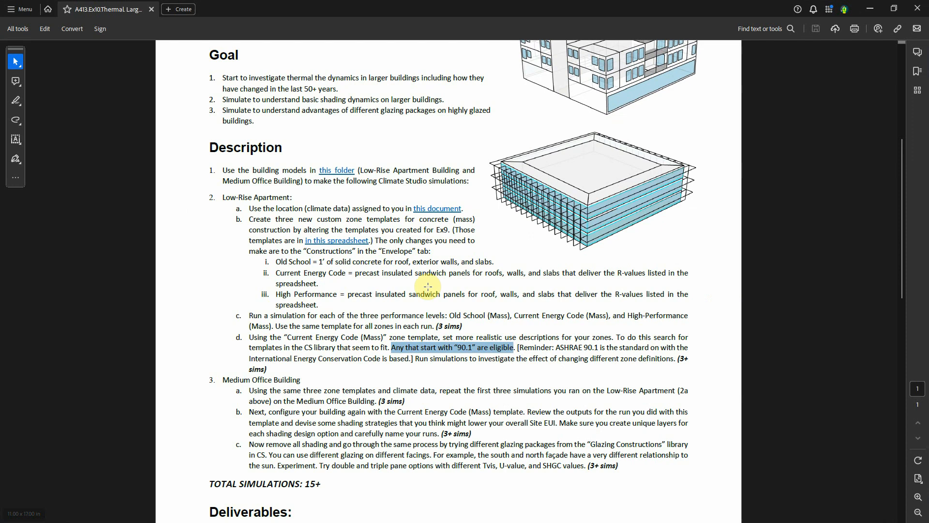
- Switch to the A413.Ex10.ThermalSim. Medium Office model and highlight zones 3W through 2E one by one to locate them
scroll(585, 273, "up", 3)
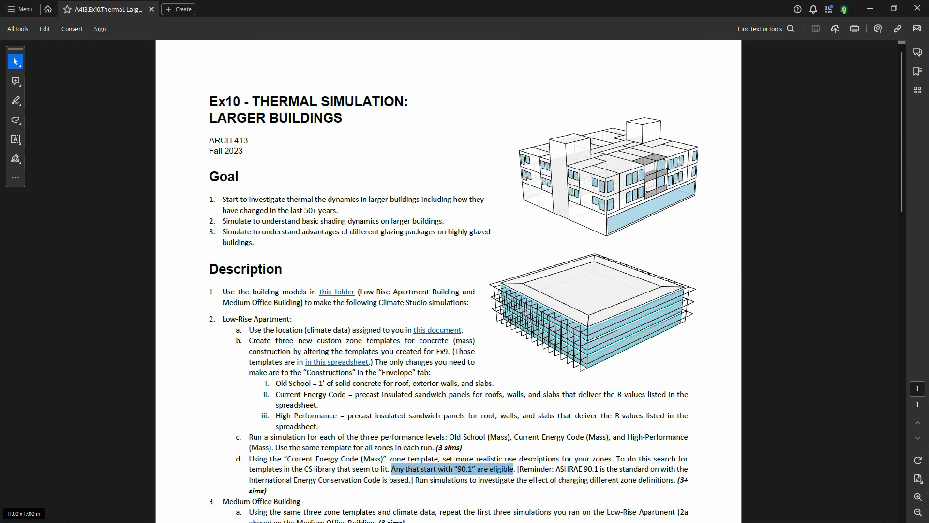
key("alt+Tab")
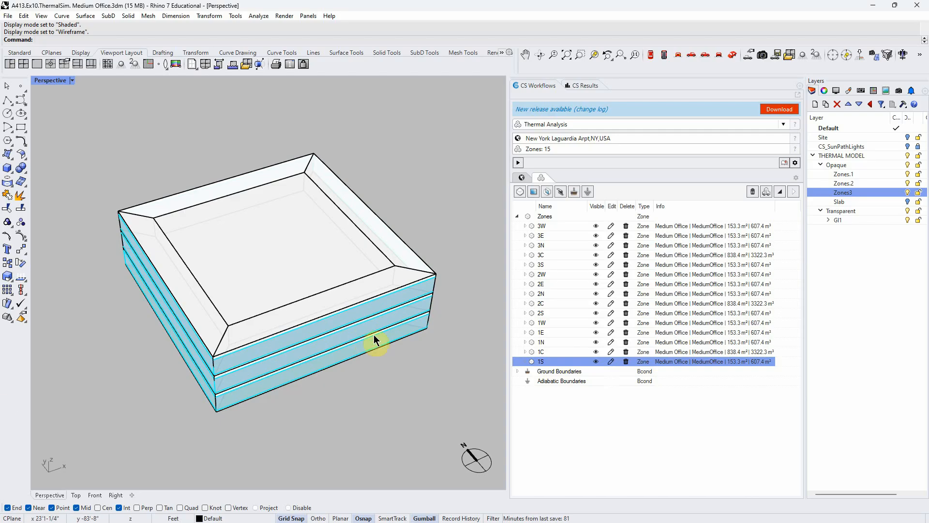
left_click(547, 228)
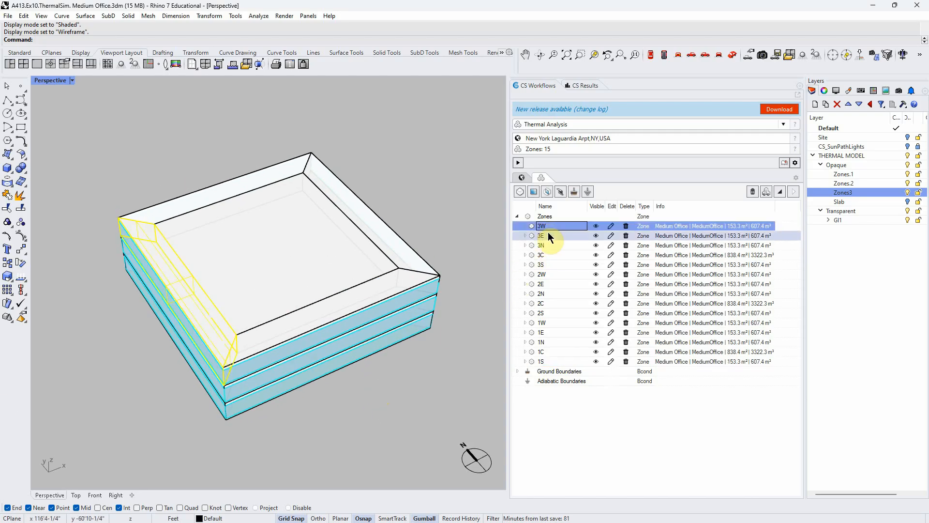
left_click(548, 236)
left_click(552, 245)
left_click(553, 255)
left_click(553, 261)
left_click(553, 273)
left_click(553, 282)
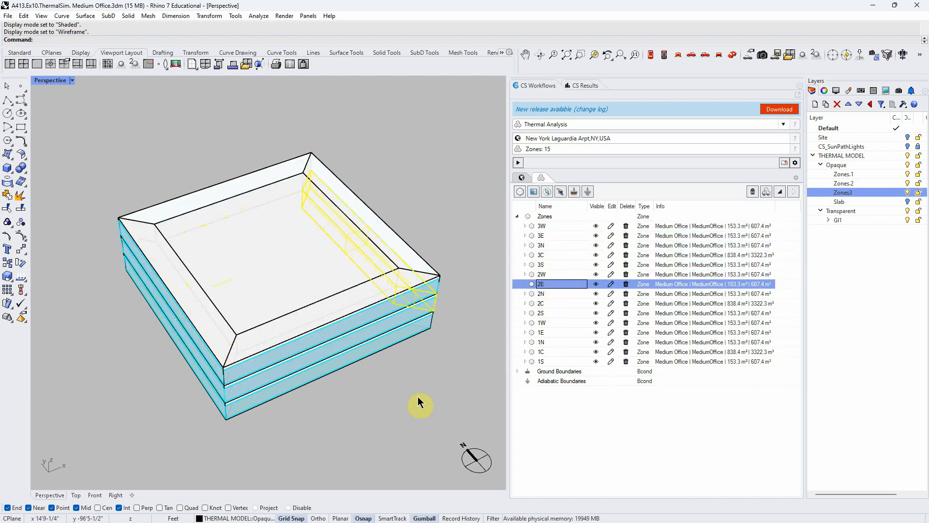
right_click_drag(418, 398, 341, 304)
left_click(338, 386)
right_click_drag(340, 384, 190, 408)
- Read the Medium Office Building tasks in the Ex10 assignment PDF, and return to the office model in Rhino
key("alt+Tab")
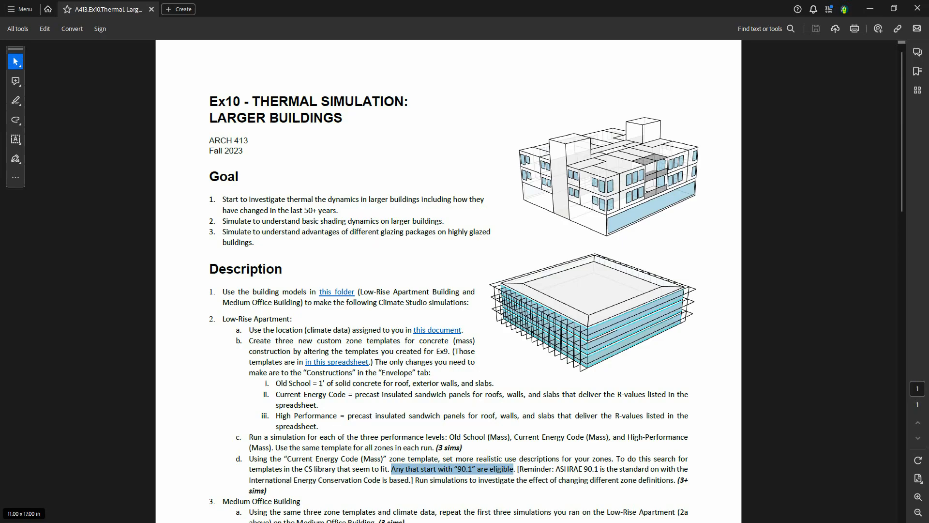
scroll(274, 420, "down", 1)
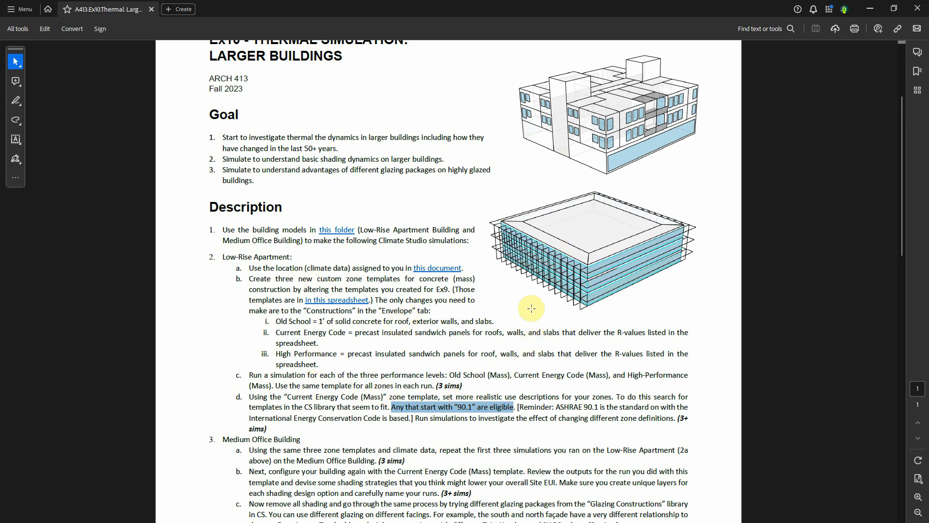
scroll(364, 369, "down", 3)
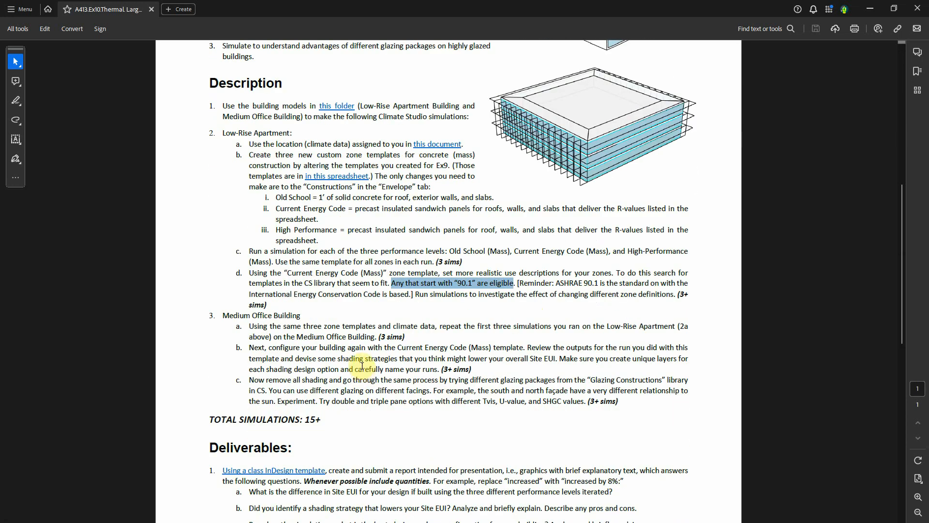
scroll(362, 366, "up", 1)
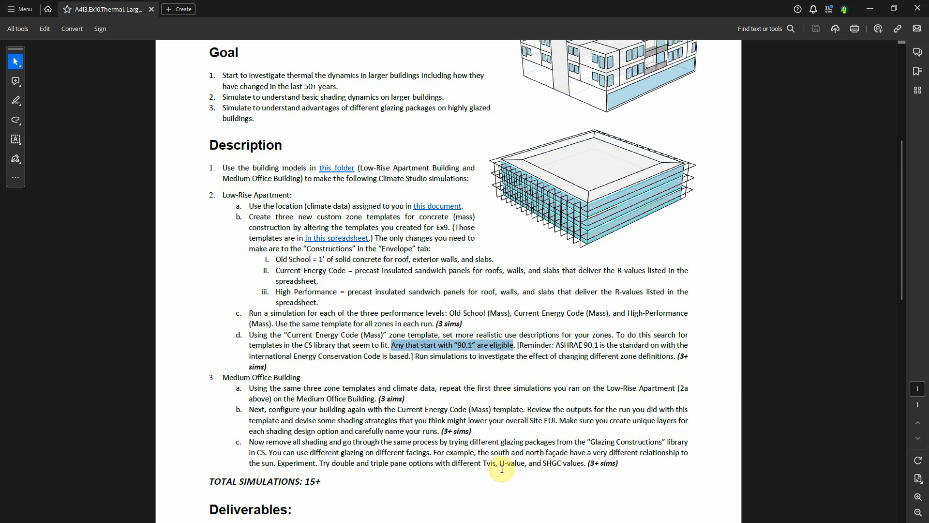
left_click(485, 387)
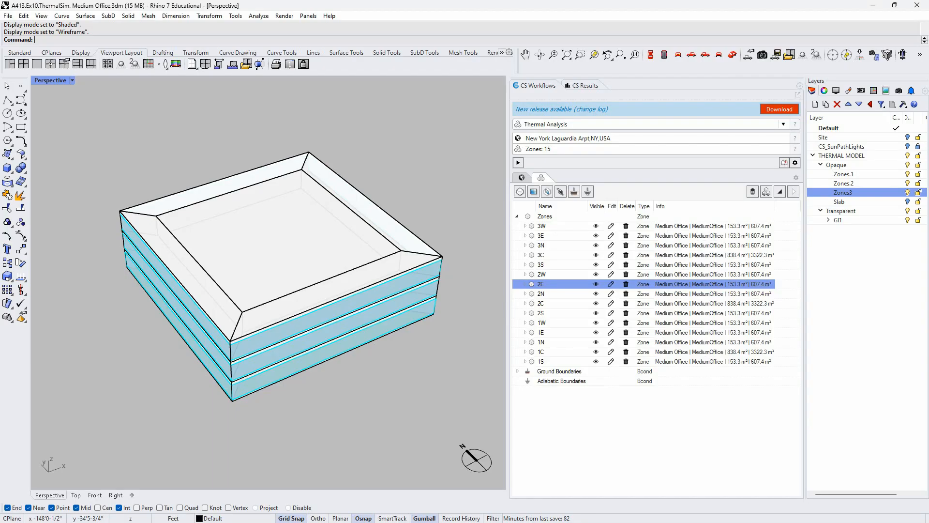
right_click_drag(405, 352, 369, 315)
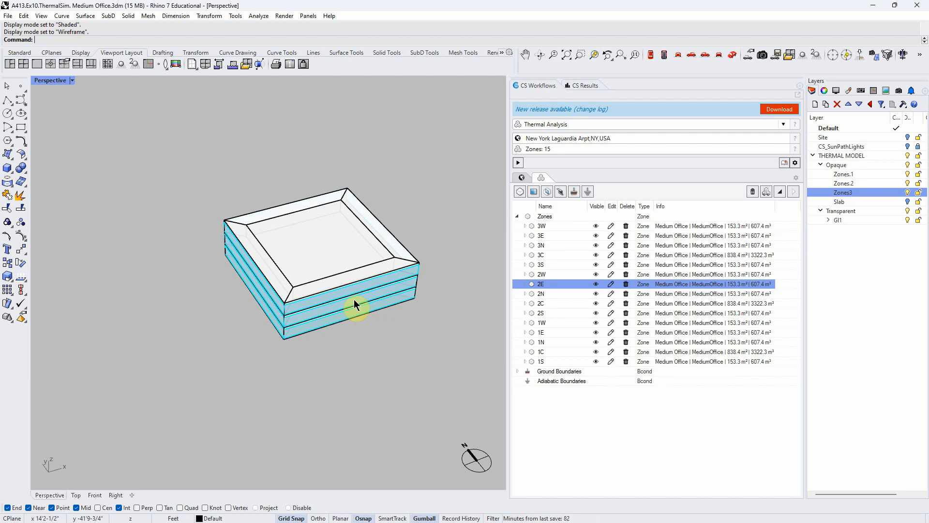
- Pick the south and west facades of the office model in turn to examine the orientation of the perimeter zones
right_click_drag(367, 269, 388, 369)
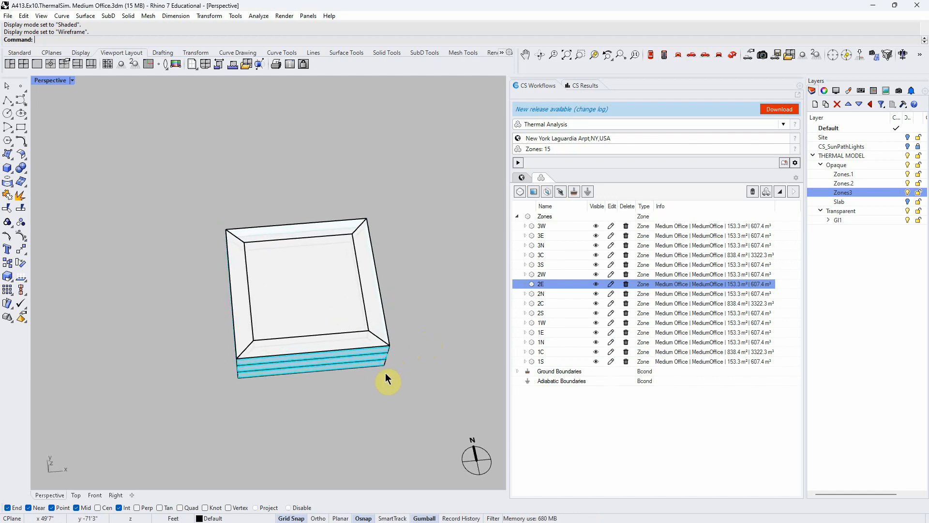
left_click(298, 341)
key("Escape")
left_click(247, 290)
key("Escape")
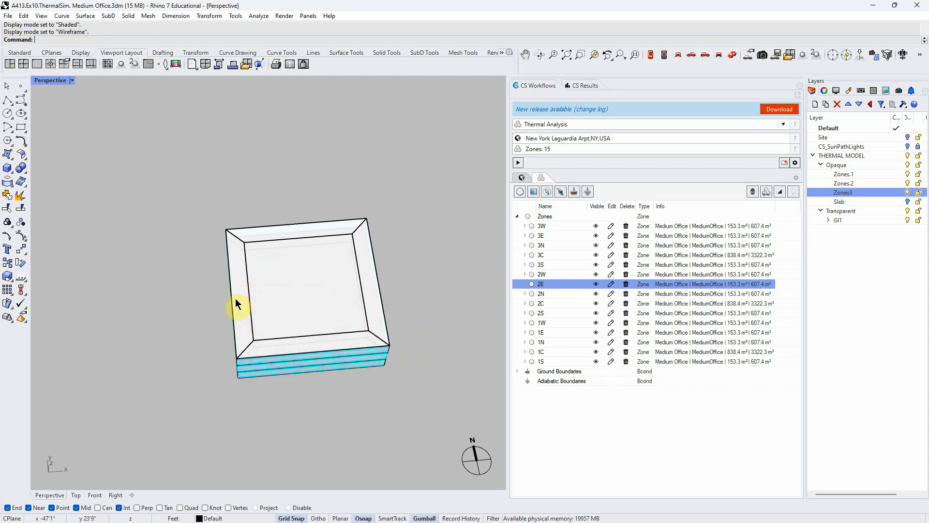
left_click(237, 305)
left_click(211, 366)
- Select the ground-floor south zone and the top-floor west zone in turn to examine their volumes
right_click_drag(196, 404, 200, 358)
scroll(275, 326, "up", 5)
left_click(287, 415)
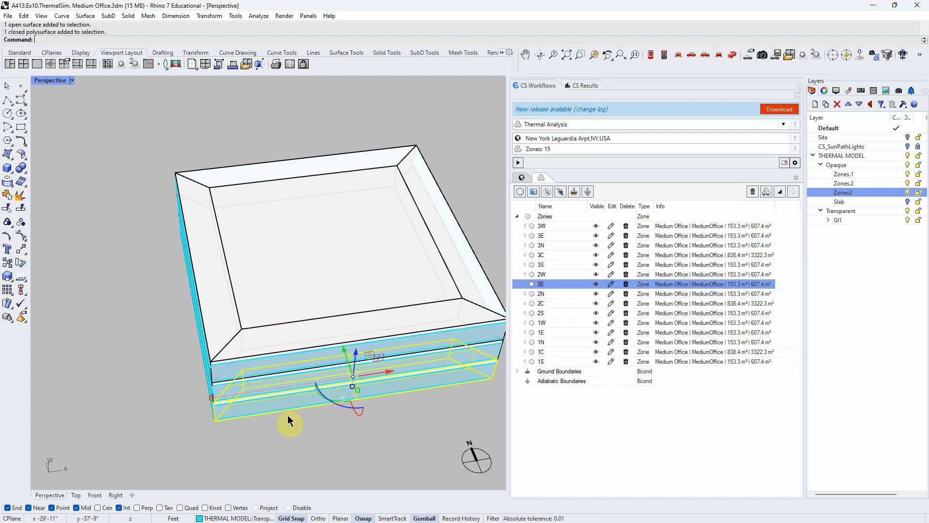
left_click(278, 330)
left_click(227, 345)
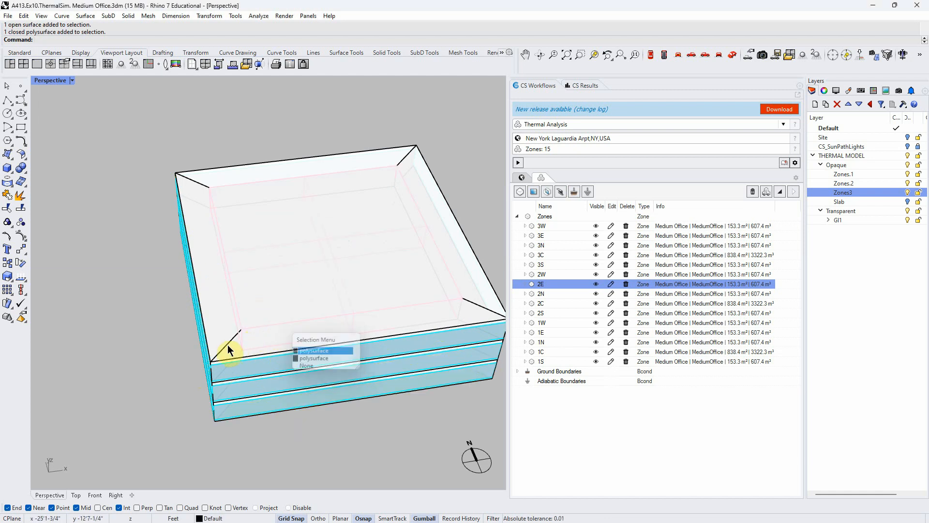
left_click(137, 365)
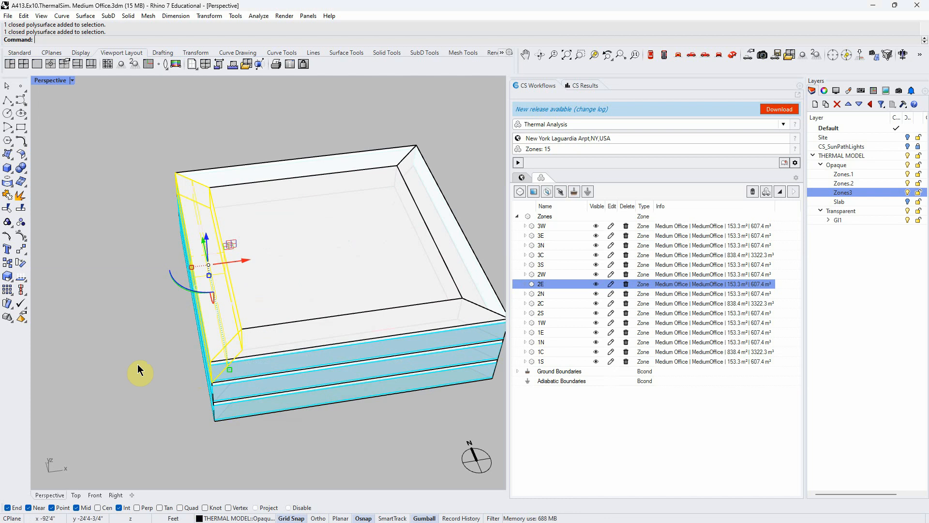
- Set the viewport to Wireframe display and select top-floor zones one by one, starting with the south perimeter zone
key("ctrl+alt+w")
right_click_drag(299, 434, 327, 447)
left_click(290, 324)
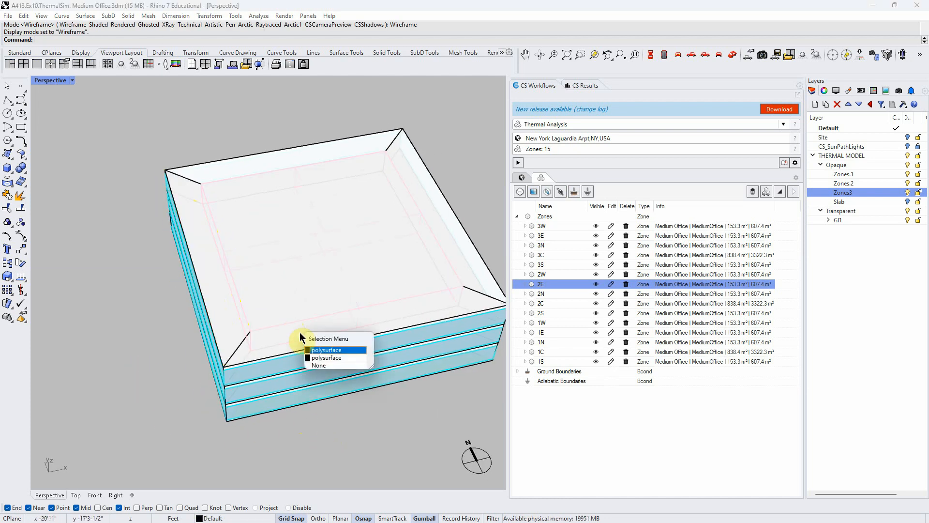
left_click(334, 357)
right_click_drag(338, 371, 329, 413)
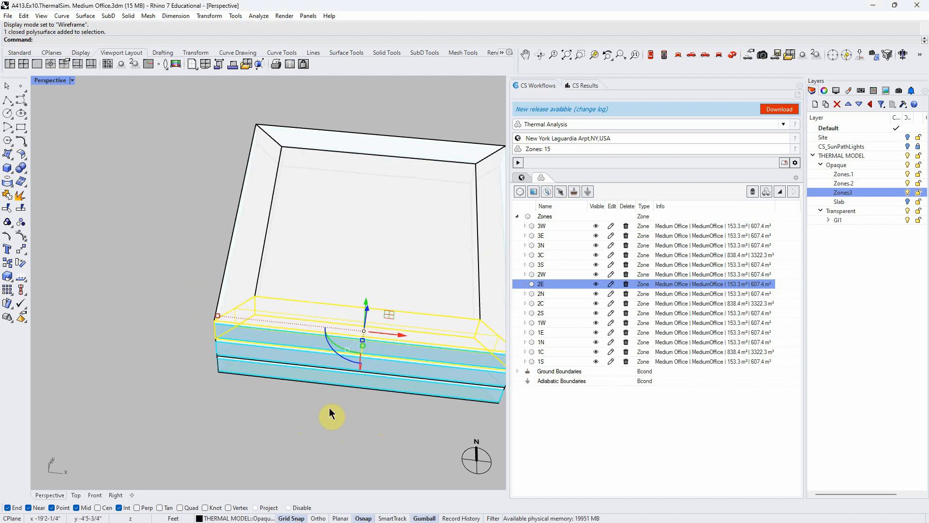
left_click(311, 155)
left_click(270, 215)
left_click(172, 300)
right_click_drag(173, 301, 233, 359)
right_click_drag(380, 303, 467, 328)
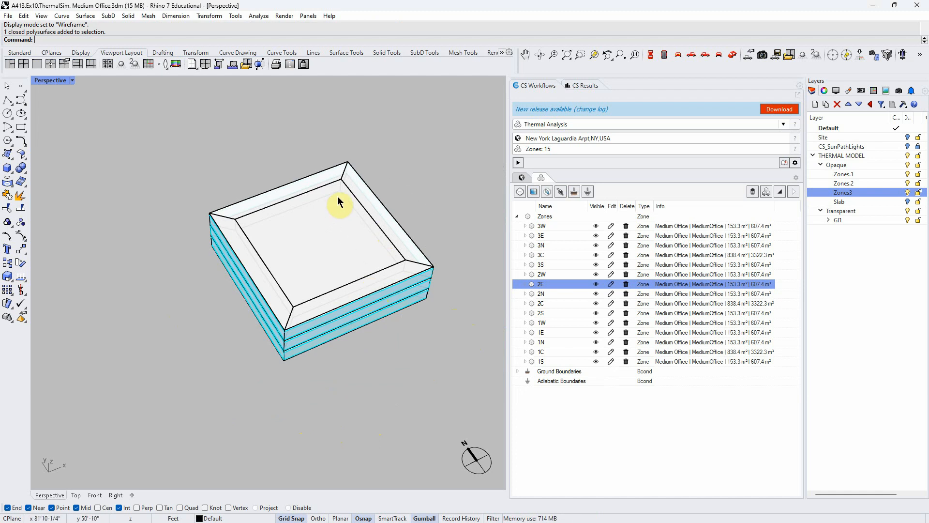
scroll(268, 289, "up", 2)
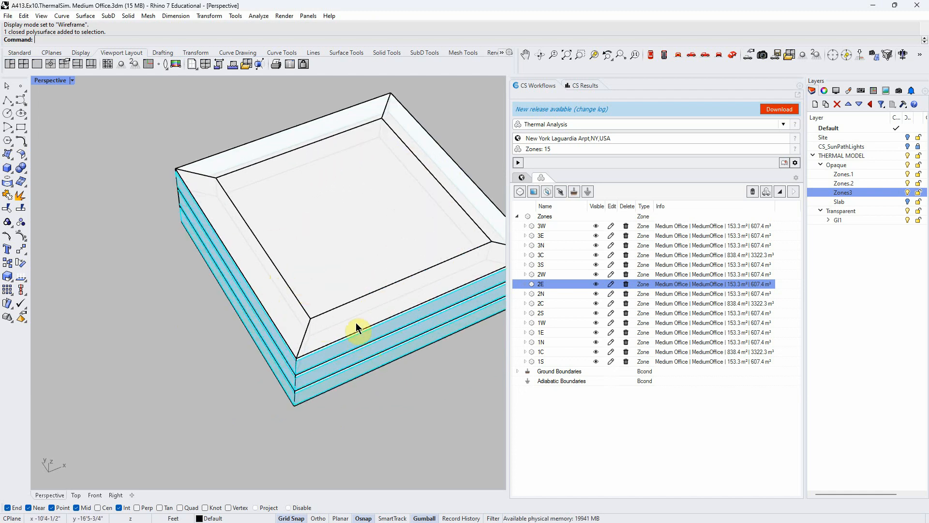
scroll(209, 382, "down", 2)
right_click_drag(364, 405, 361, 390)
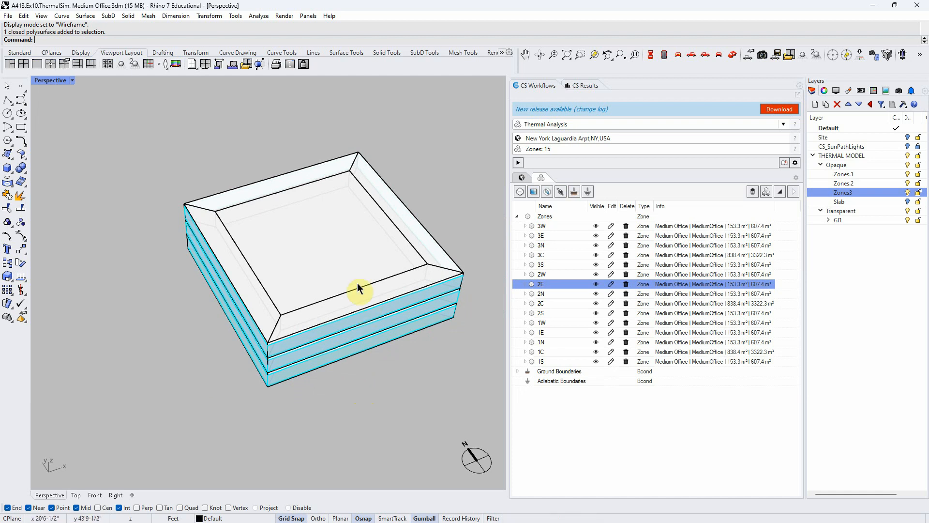
right_click_drag(394, 407, 386, 416)
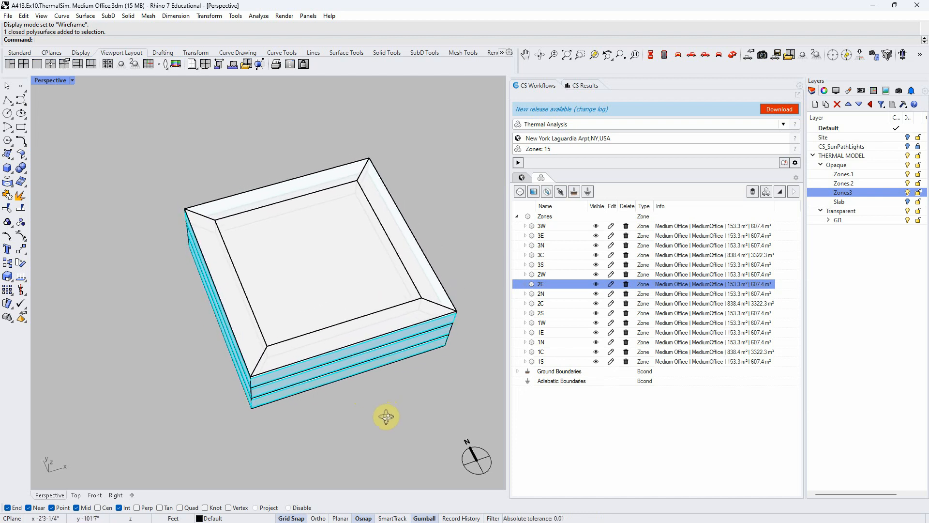
- Set the viewport to Shaded display and select the top-floor south, north, east and core zones one by one
left_click(359, 334)
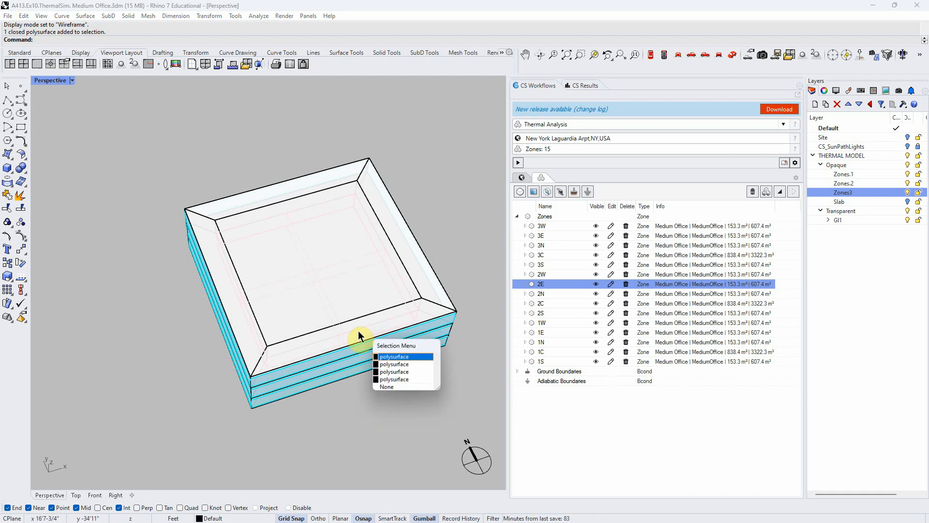
left_click(71, 82)
left_click(70, 127)
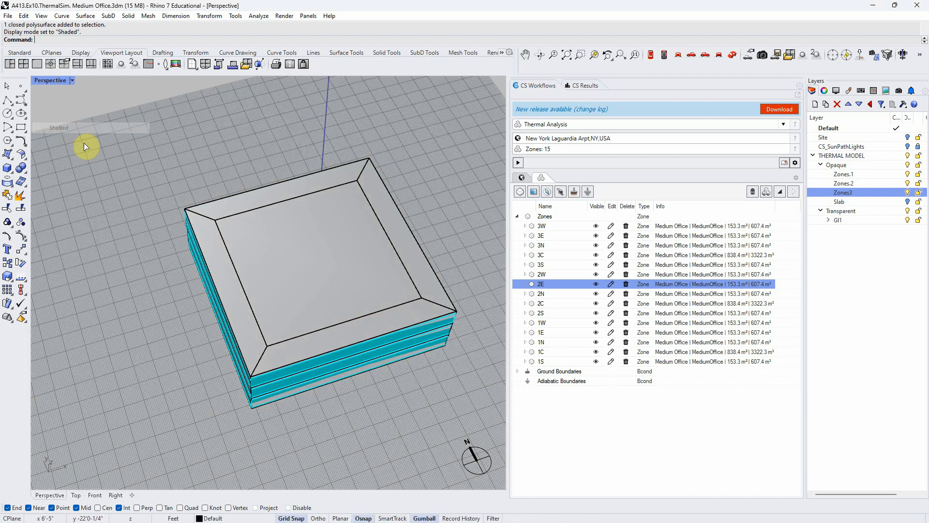
left_click(358, 337)
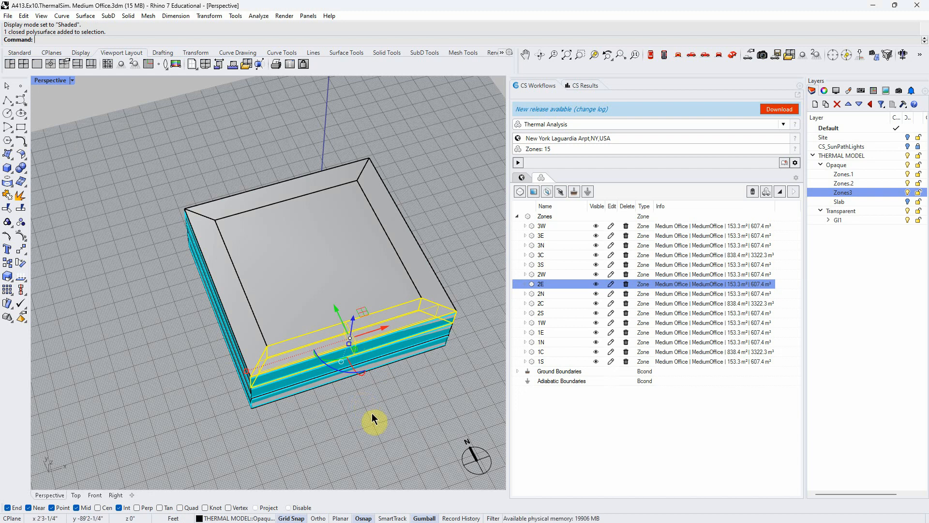
left_click(249, 205)
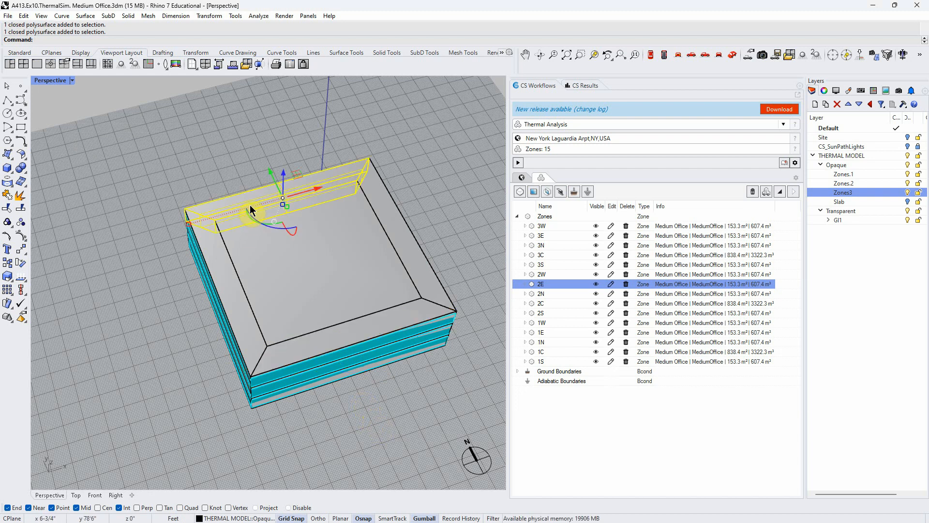
left_click(419, 182)
left_click(383, 230)
left_click(364, 244)
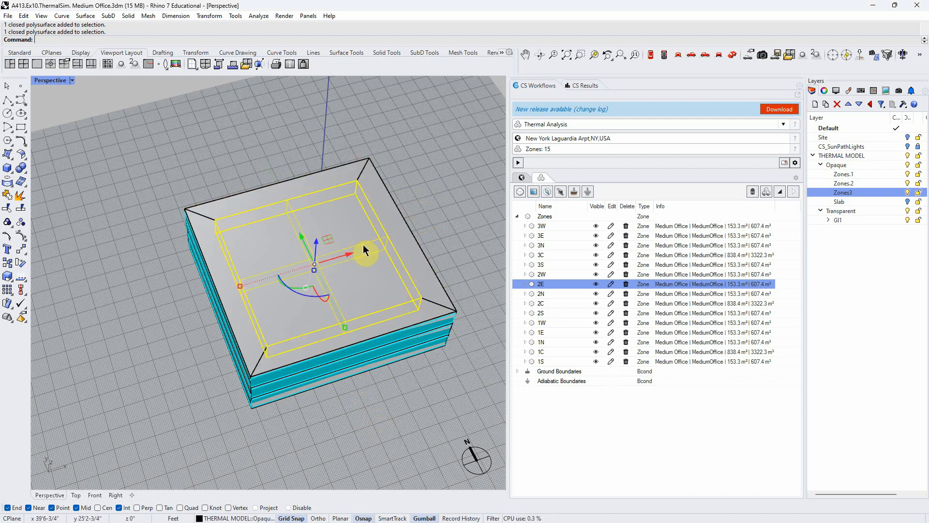
- Examine the stacked floors of the shaded office model from several angles and clear the core zone selection
right_click_drag(450, 237, 452, 200)
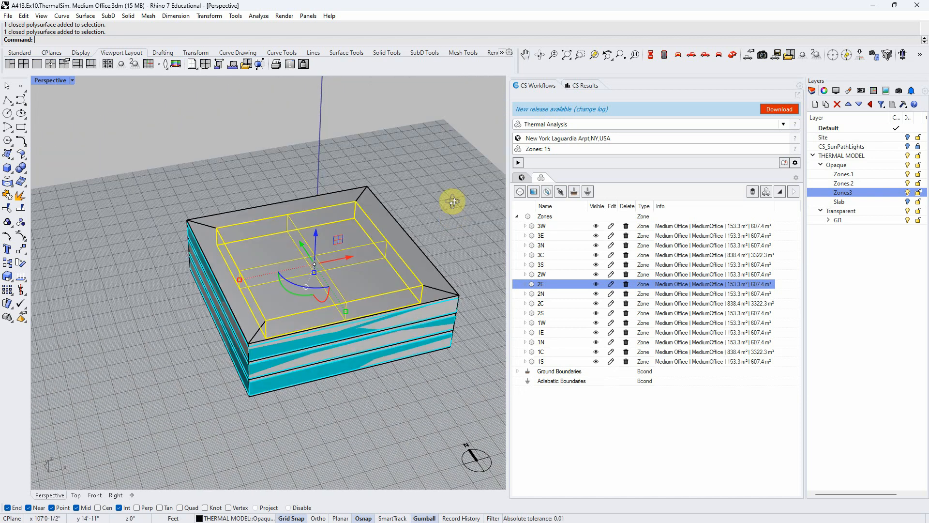
right_click_drag(415, 360, 339, 222)
left_click(413, 379)
left_click(329, 246)
left_click(320, 314)
right_click_drag(319, 314, 368, 393)
left_click(352, 356)
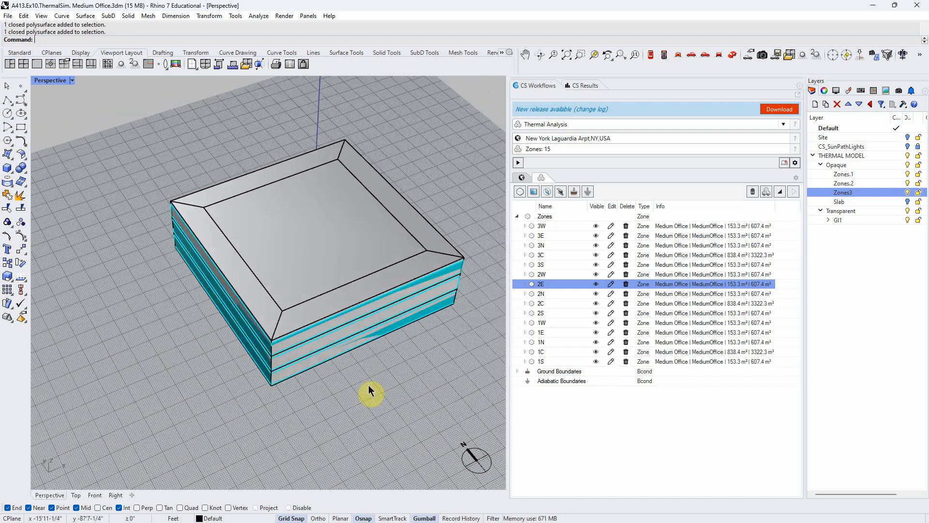